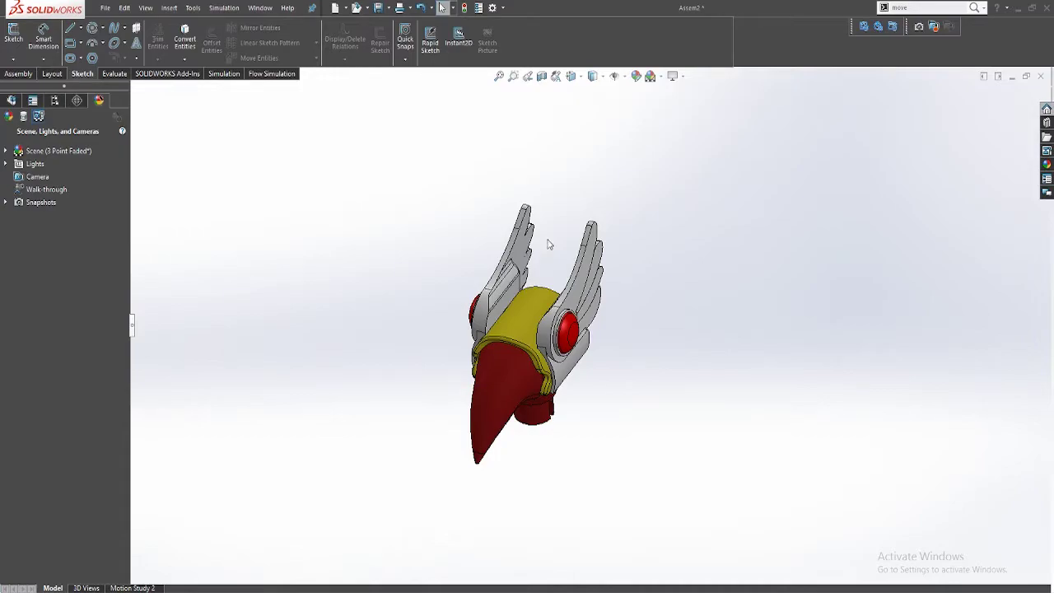
Step: Open Motion Study 2 for the bird-head assembly
middle_drag(646, 359, 535, 346)
scroll(565, 371, up, 5)
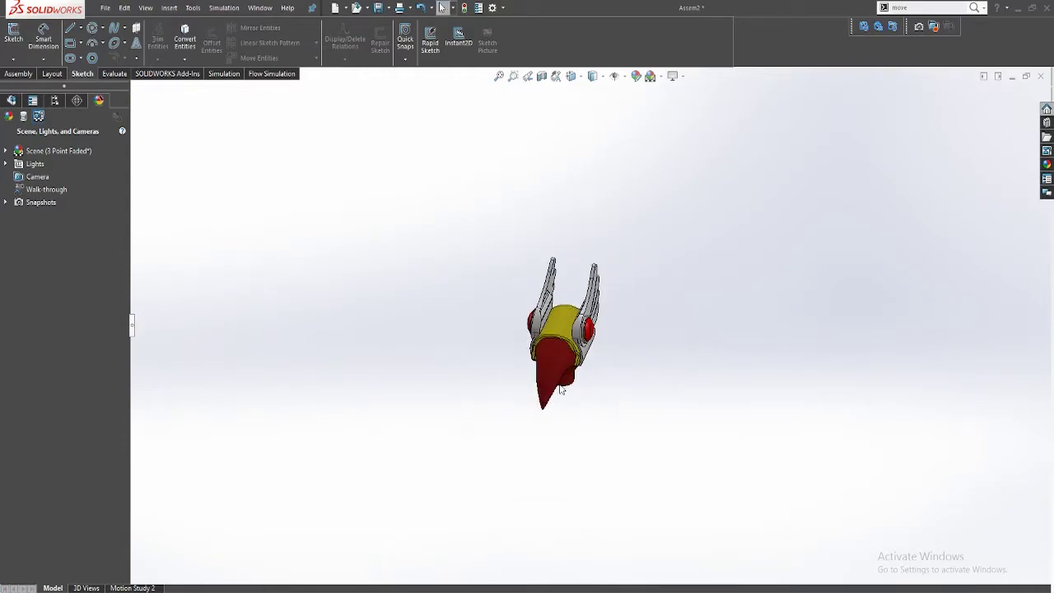
scroll(582, 352, down, 5)
scroll(595, 175, up, 3)
scroll(597, 179, down, 4)
scroll(589, 372, up, 4)
mouse_move(590, 370)
middle_down()
mouse_move(586, 344)
mouse_move(576, 371)
middle_up()
click(146, 588)
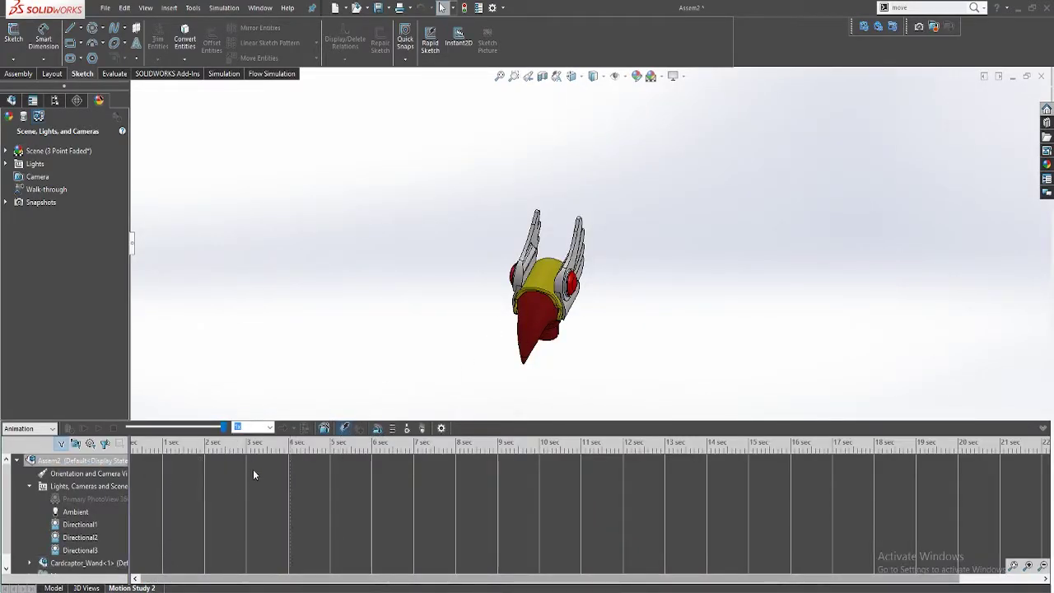
scroll(560, 288, down, 5)
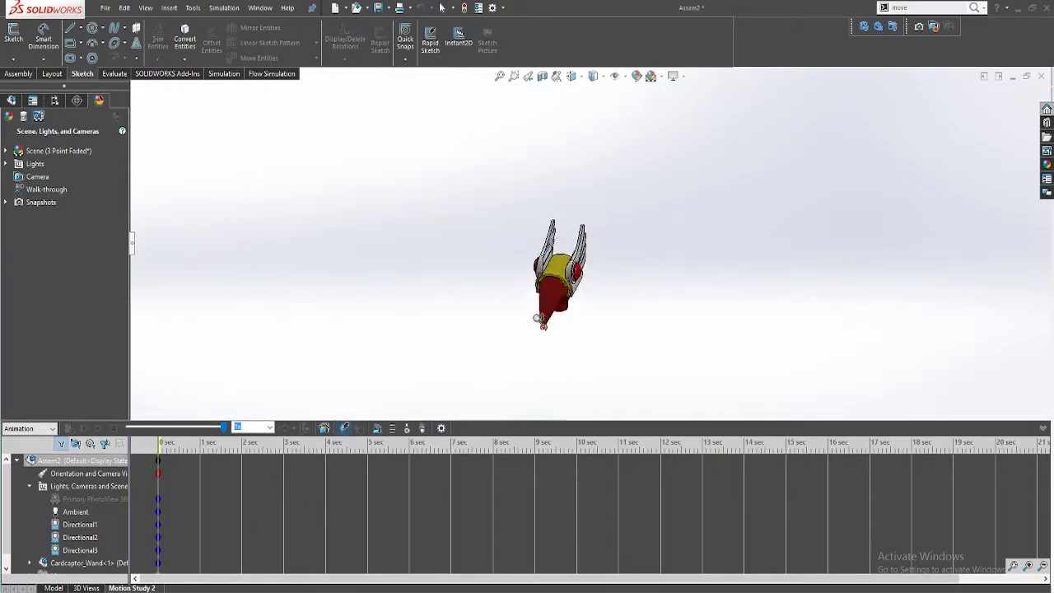
key(f)
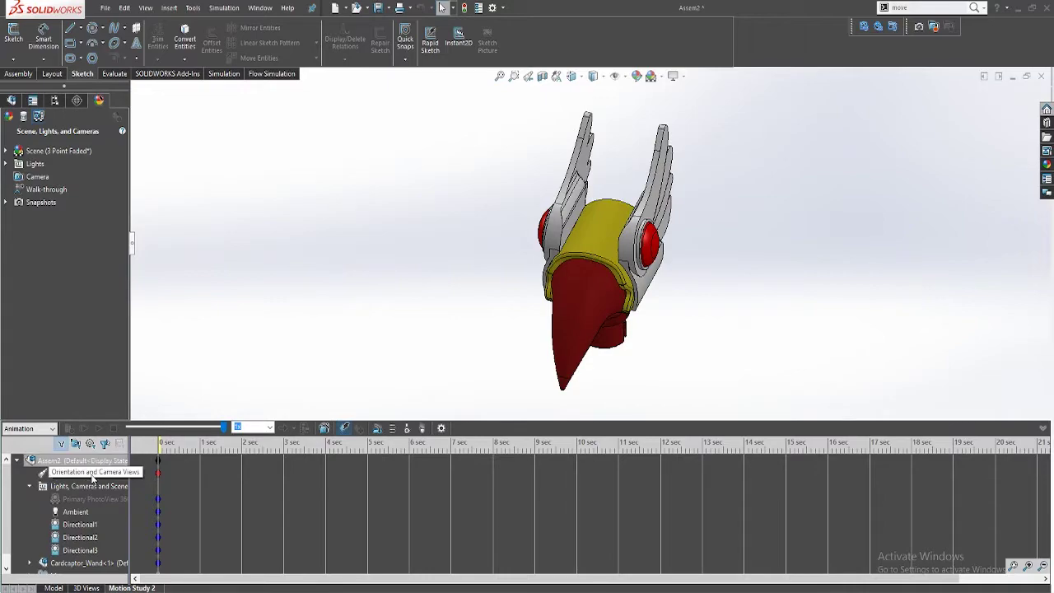
Step: Enable view key creation for Orientation and Camera Views and collapse the Lights, Cameras and Scene branch
right_click(92, 476)
click(142, 498)
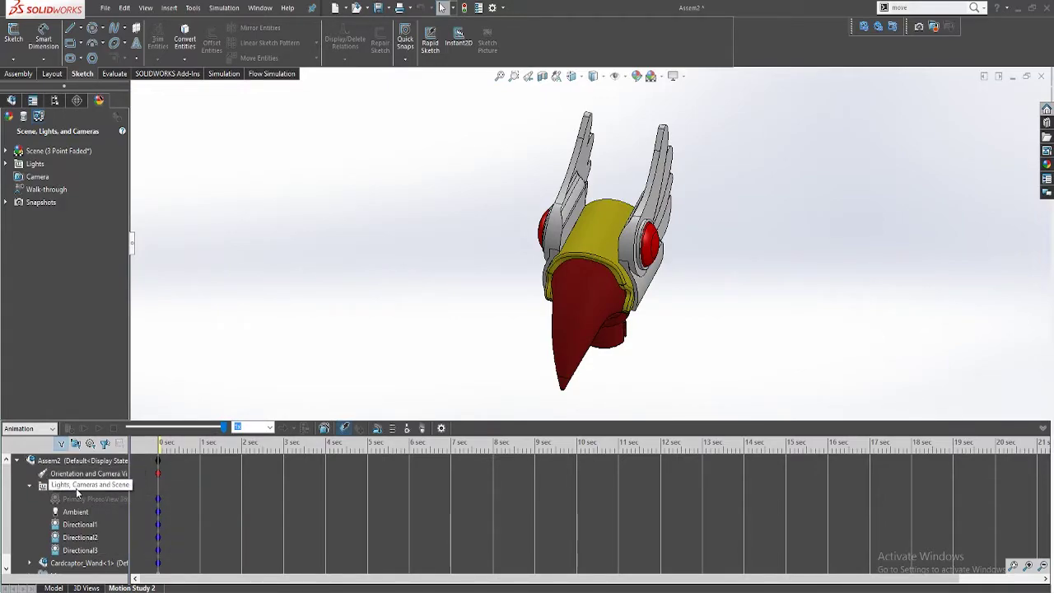
click(30, 486)
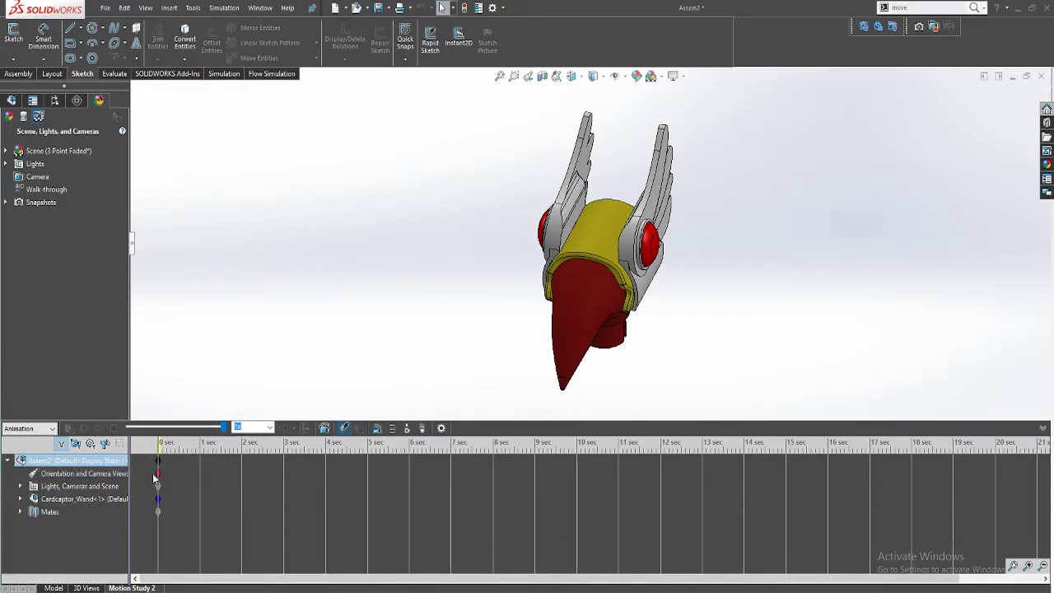
click(157, 474)
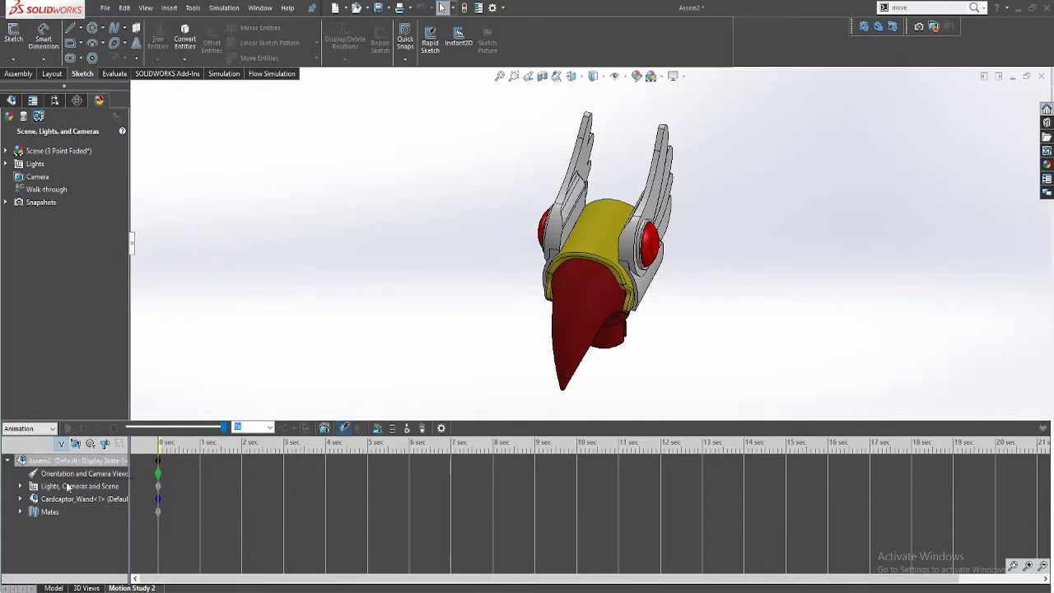
Step: Record an orientation view key at 5 seconds showing the head from the side, close up on the red eye
click(353, 465)
middle_drag(576, 313, 557, 346)
middle_drag(557, 346, 648, 354)
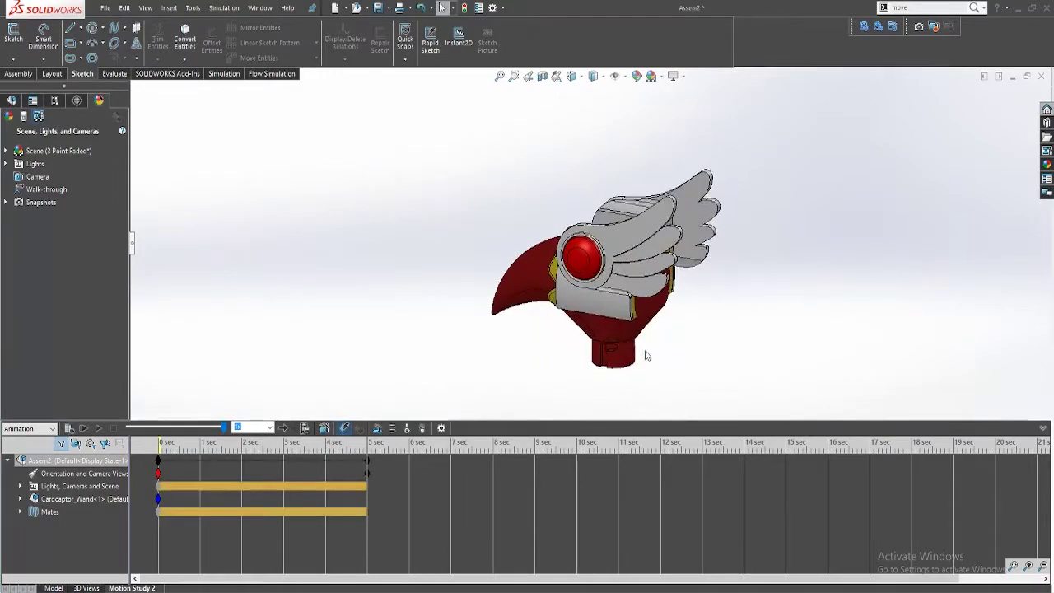
scroll(623, 263, down, 4)
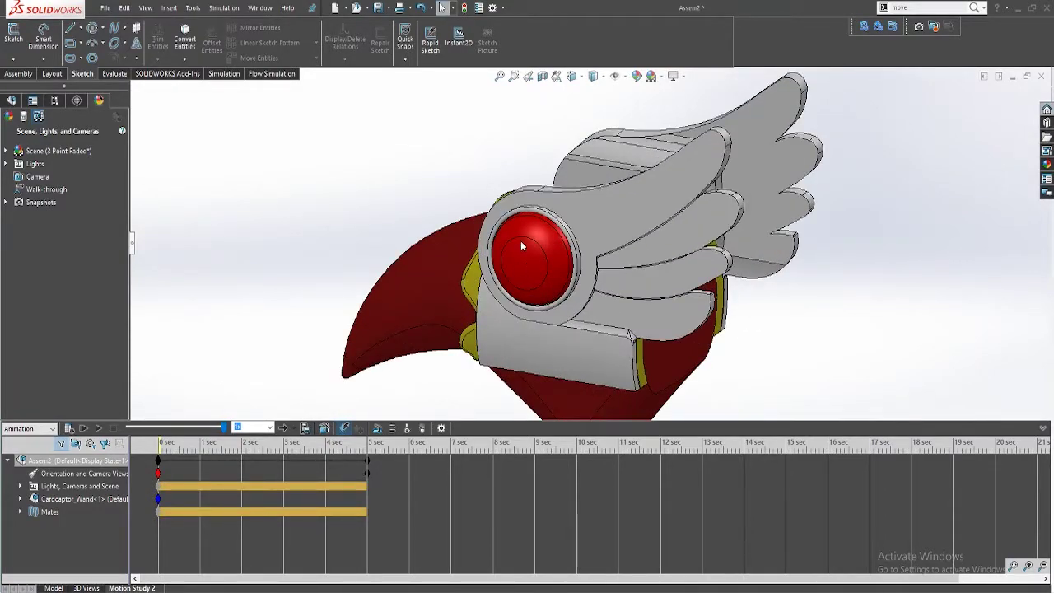
click(520, 240)
click(512, 241)
click(461, 157)
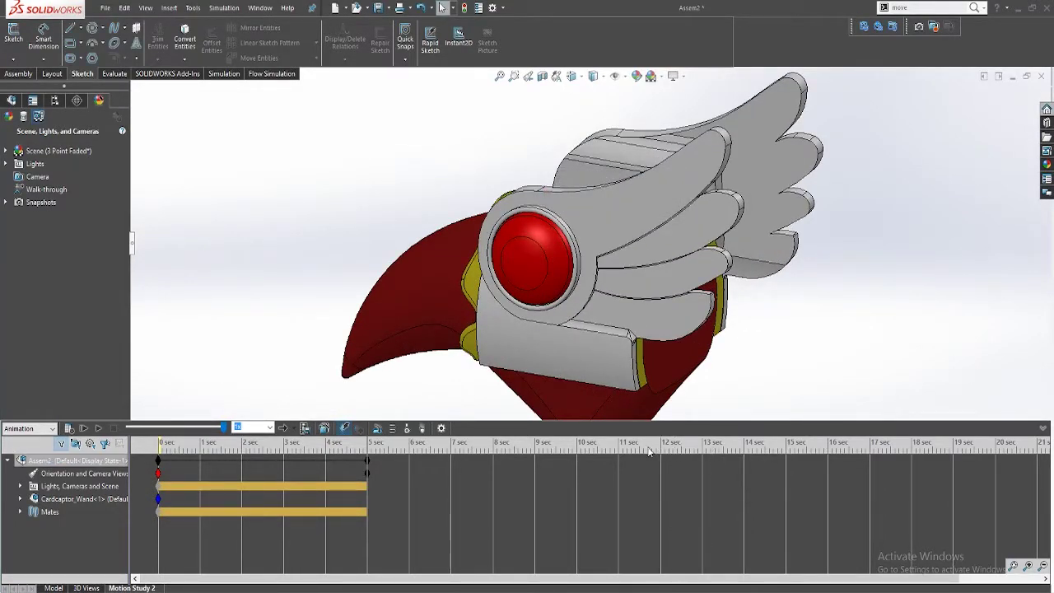
Step: Record a rear-view orientation key at 9 seconds and replace the 0-second view key with the current view
click(575, 452)
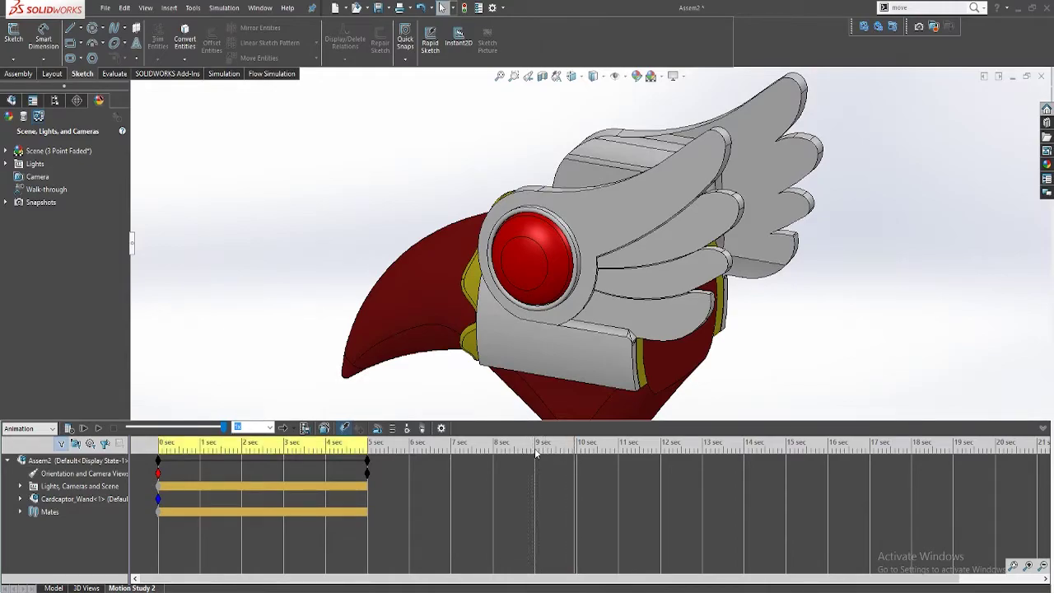
middle_drag(714, 295, 683, 366)
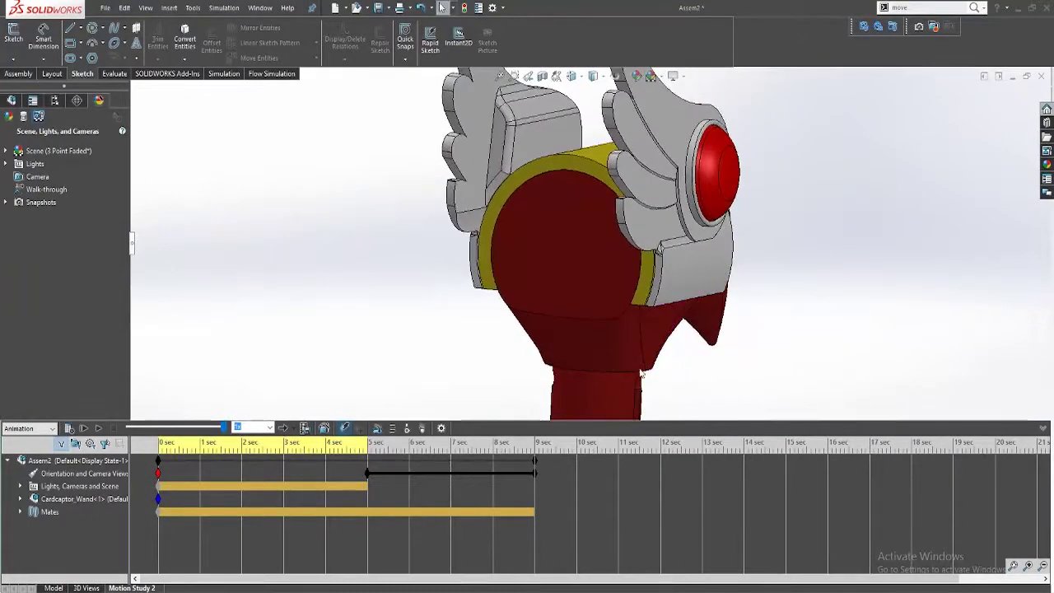
right_click(159, 475)
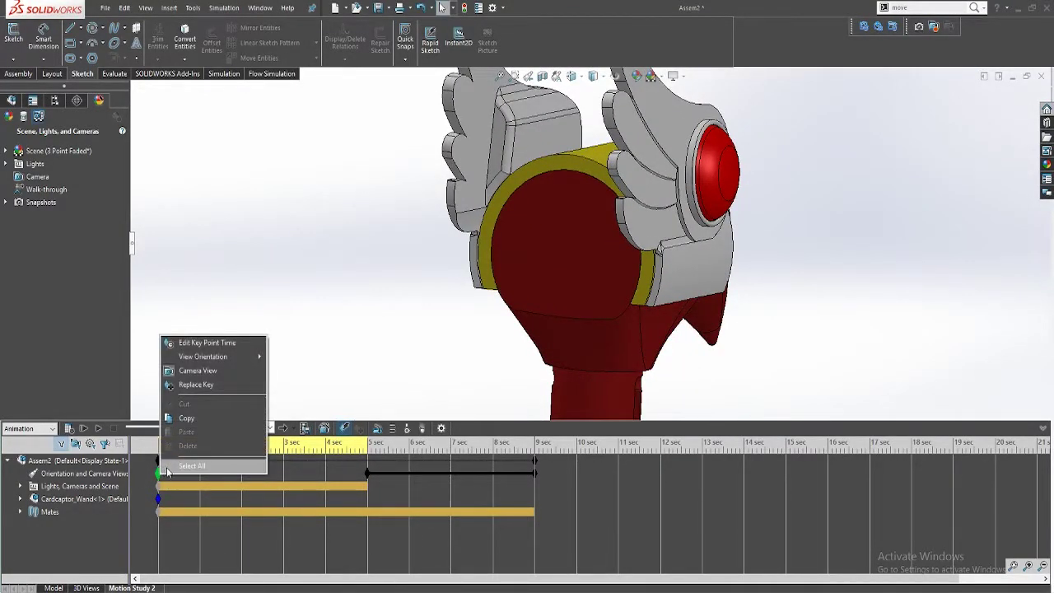
click(225, 386)
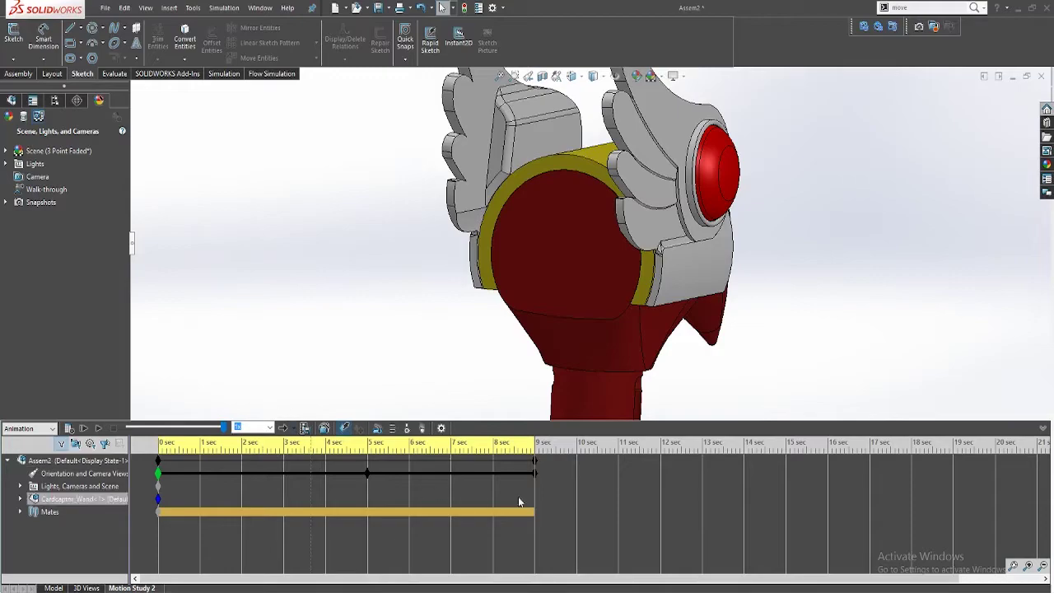
Step: Delete all orientation view keys after the start of the timeline and set the starting view to isometric
click(533, 474)
key(Delete)
click(368, 473)
key(Delete)
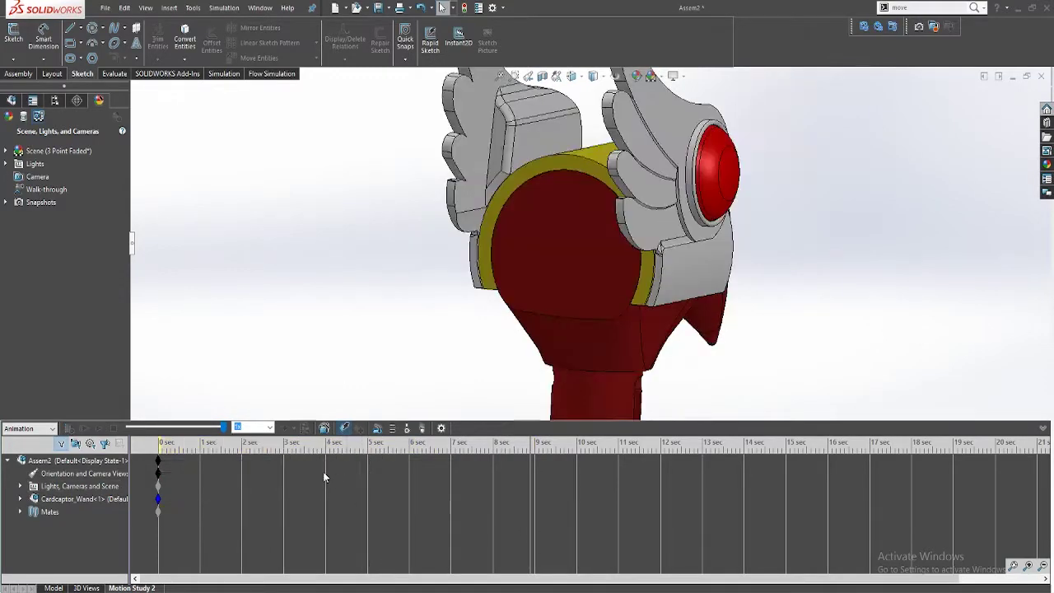
key(ctrl+7)
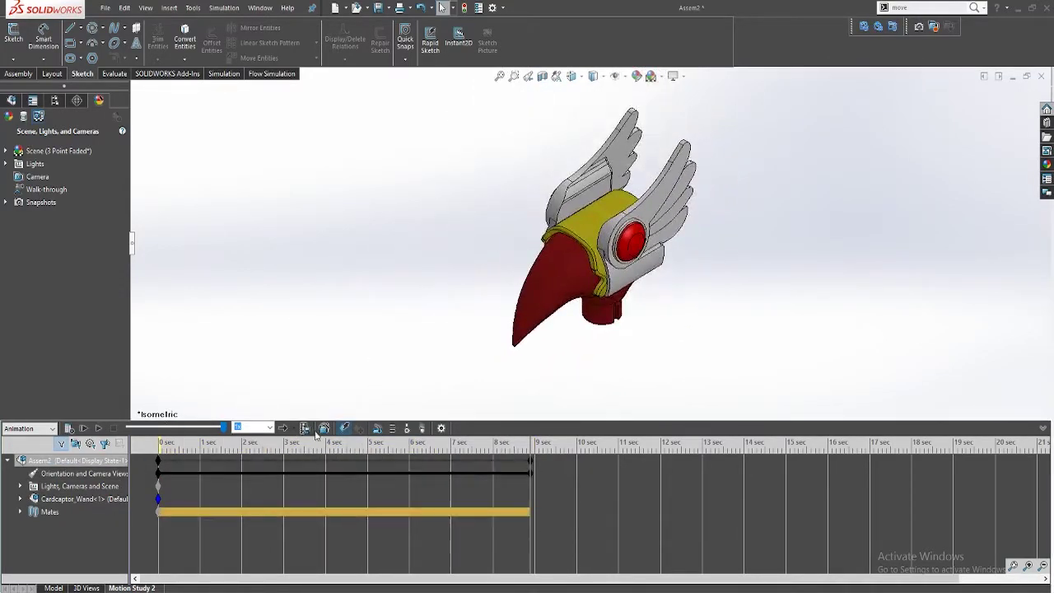
click(529, 473)
key(Delete)
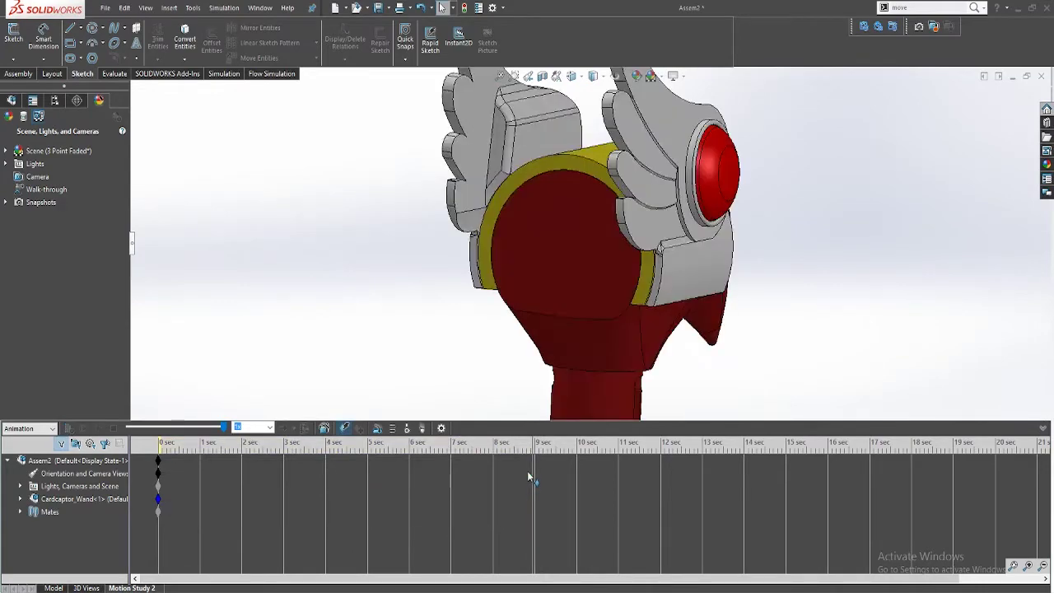
key(ctrl+7)
Step: Add an orientation view key at 5 seconds with a close side view of the head's beak, eye and wings
click(366, 450)
middle_drag(684, 276, 649, 329)
scroll(609, 259, down, 3)
scroll(609, 259, down, 1)
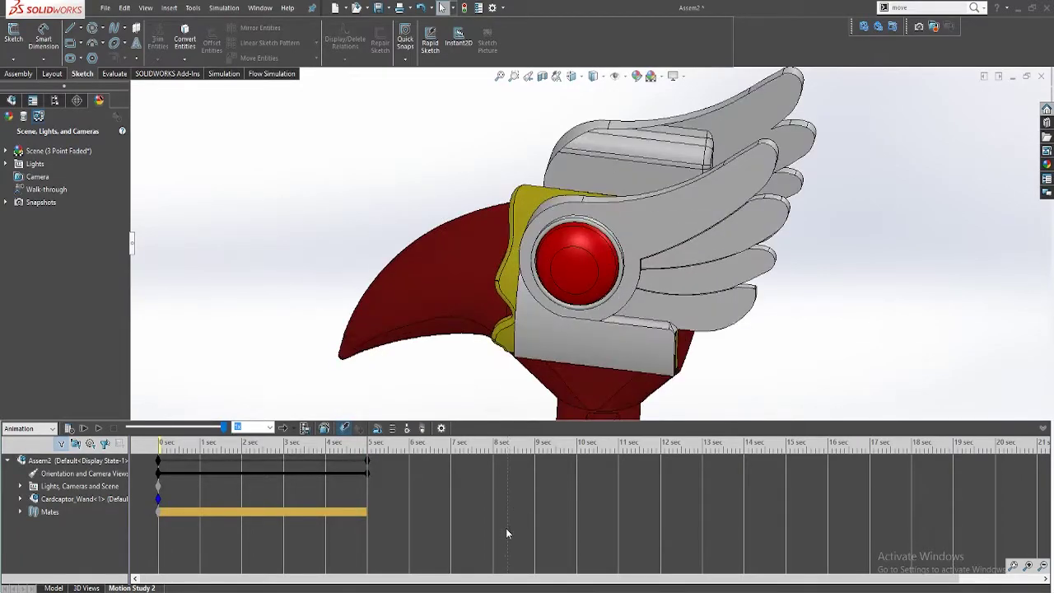
Step: Add an orientation view key at 9 seconds with a close view of the back of the head
click(535, 461)
middle_drag(733, 273, 654, 383)
ctrl+middle_drag(909, 289, 700, 260)
scroll(676, 274, down, 3)
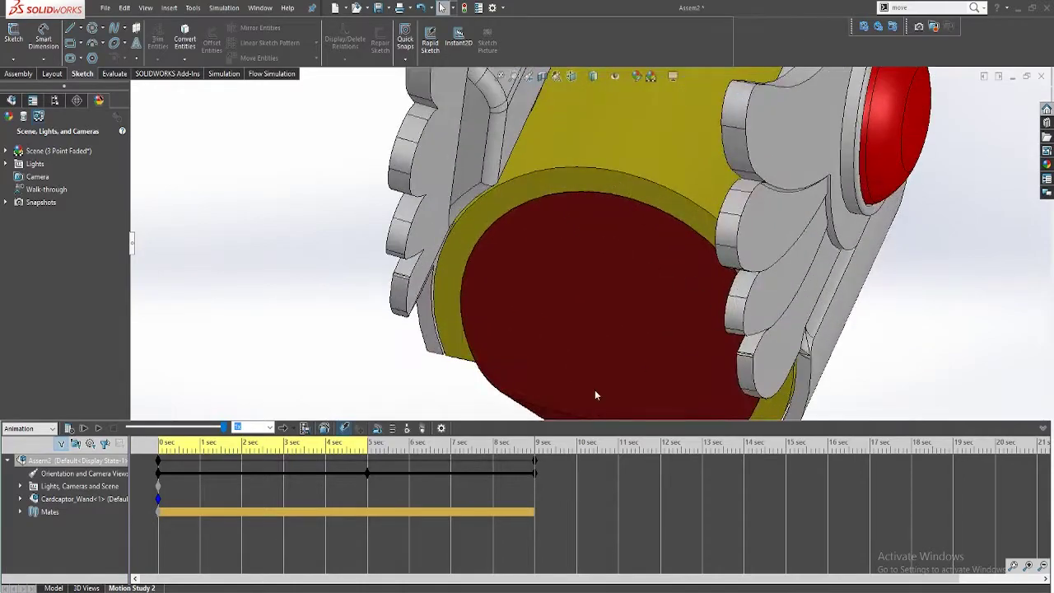
Step: Add an orientation view key at 13 seconds showing the head's opposite side, and calculate the motion study
click(702, 449)
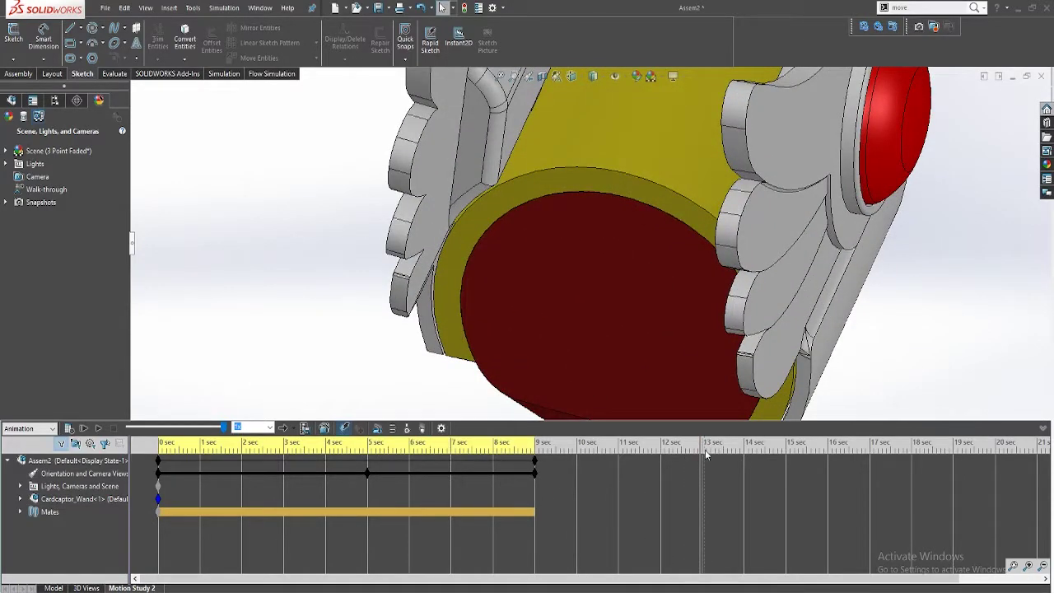
ctrl+middle_drag(837, 208, 668, 254)
scroll(680, 272, up, 4)
click(70, 428)
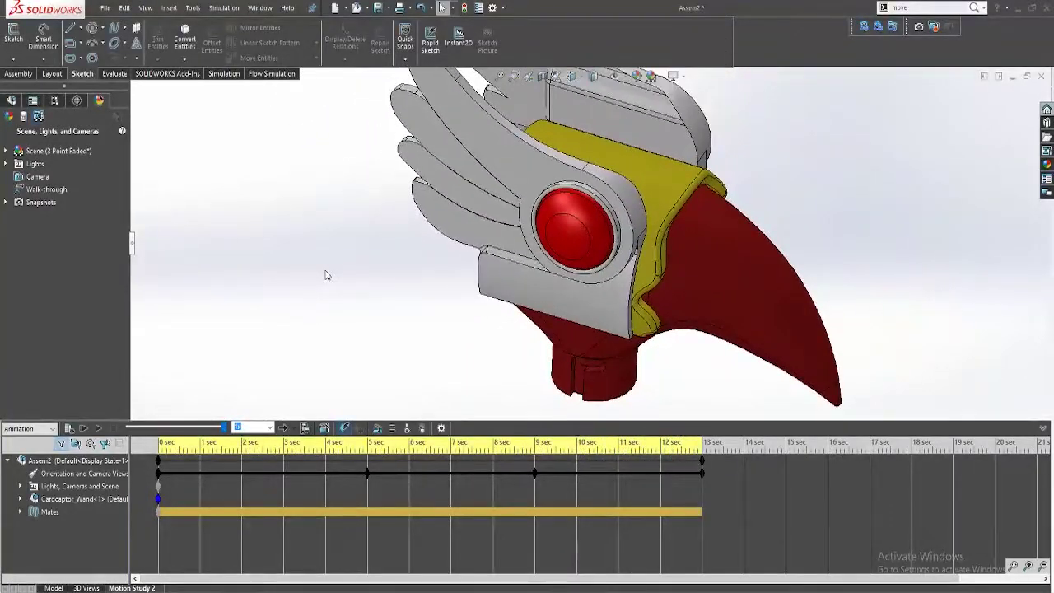
Step: Delete the view keys at 5, 9 and 13 seconds and reset the timeline to 0 seconds
click(161, 456)
drag(534, 474, 703, 474)
click(702, 460)
key(Delete)
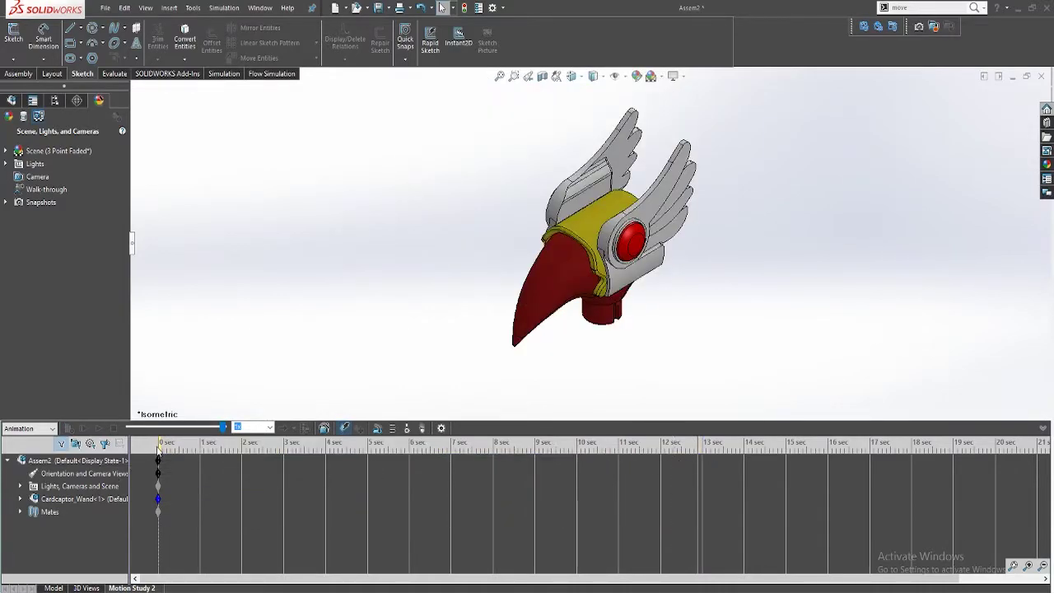
click(154, 442)
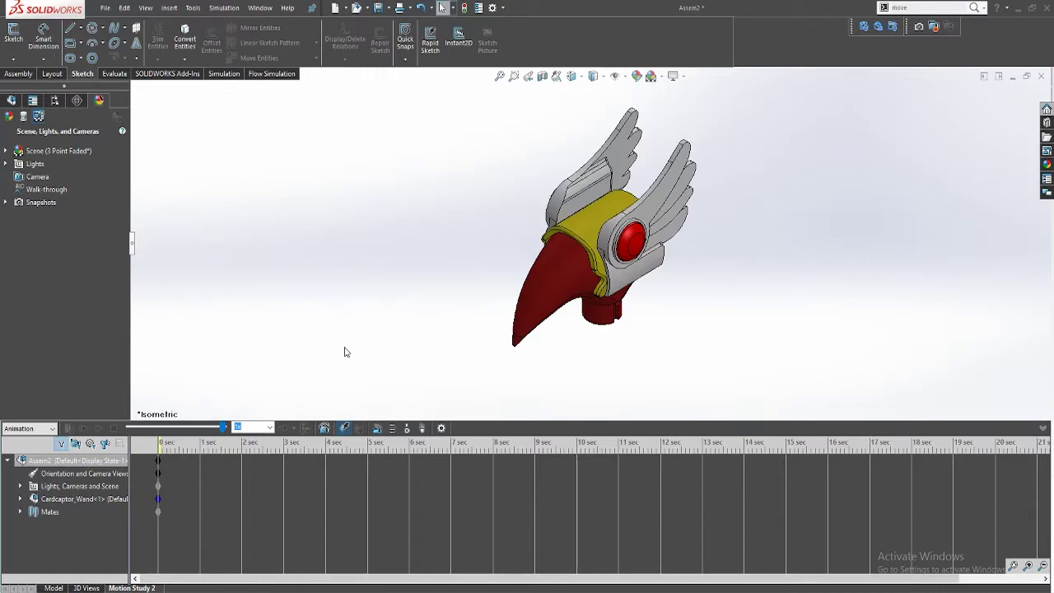
Step: Return from the motion study to the model, show the feature tree and check the Top Plane against the head
click(346, 352)
click(53, 588)
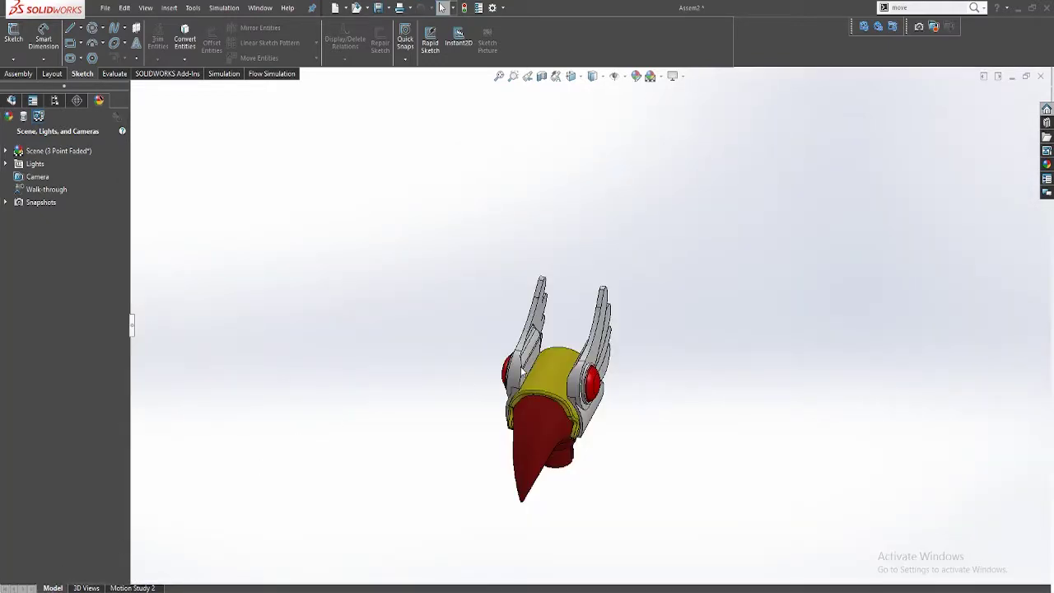
ctrl+middle_drag(555, 397, 557, 359)
middle_drag(437, 306, 454, 322)
middle_drag(519, 348, 501, 367)
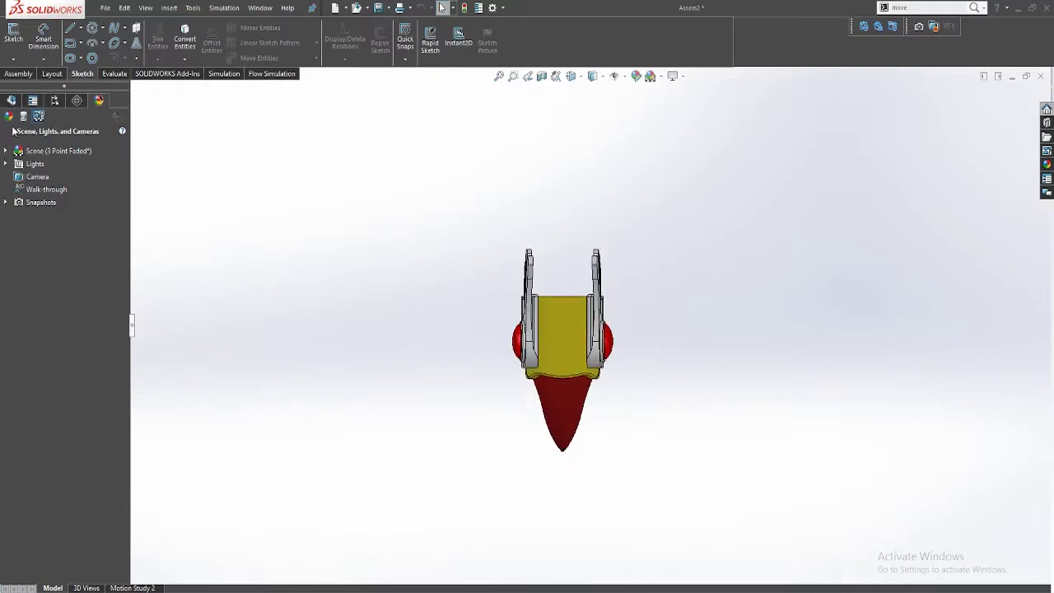
click(12, 99)
click(41, 207)
click(6, 245)
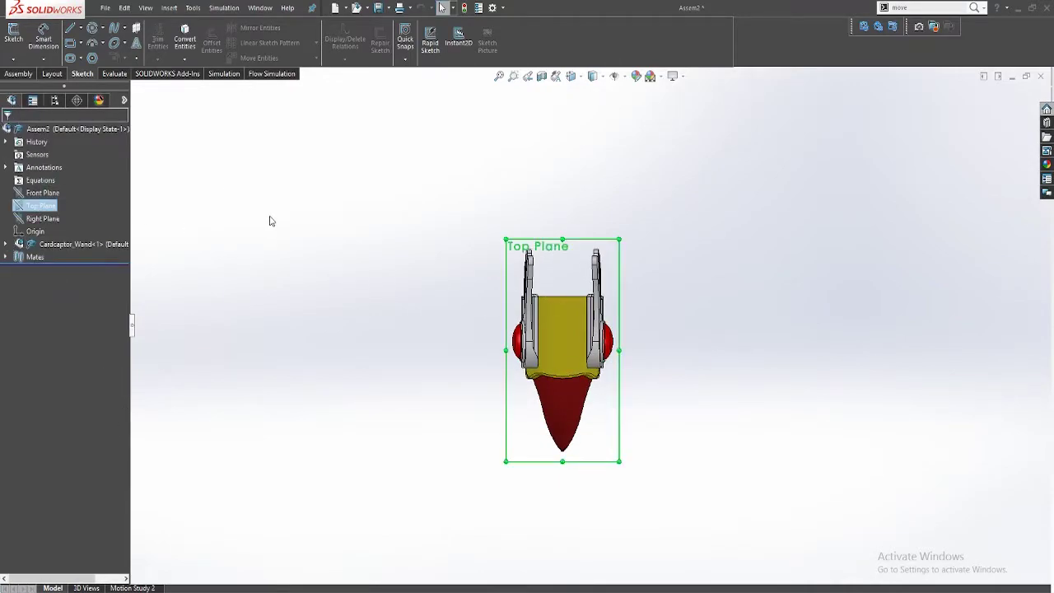
middle_drag(271, 218, 285, 177)
click(475, 218)
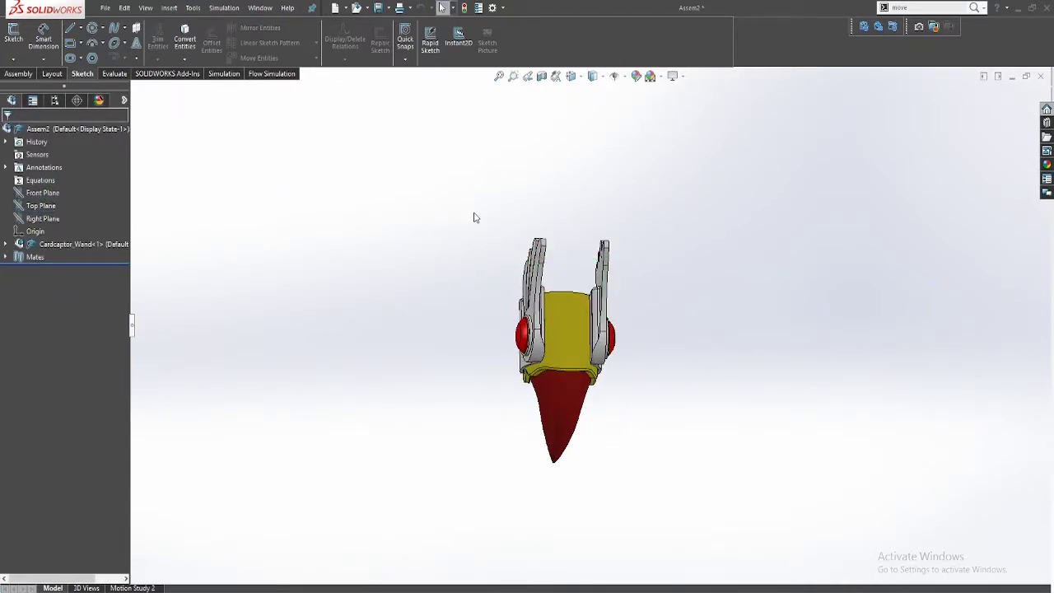
Step: Start a 3D sketch and draw a construction line about 5.96 long from the assembly origin in the XY plane
click(14, 62)
click(25, 81)
mouse_move(501, 266)
middle_down()
mouse_move(680, 256)
mouse_move(569, 400)
mouse_move(480, 414)
mouse_move(611, 385)
mouse_move(580, 414)
mouse_move(626, 431)
mouse_move(535, 380)
middle_up()
key(l)
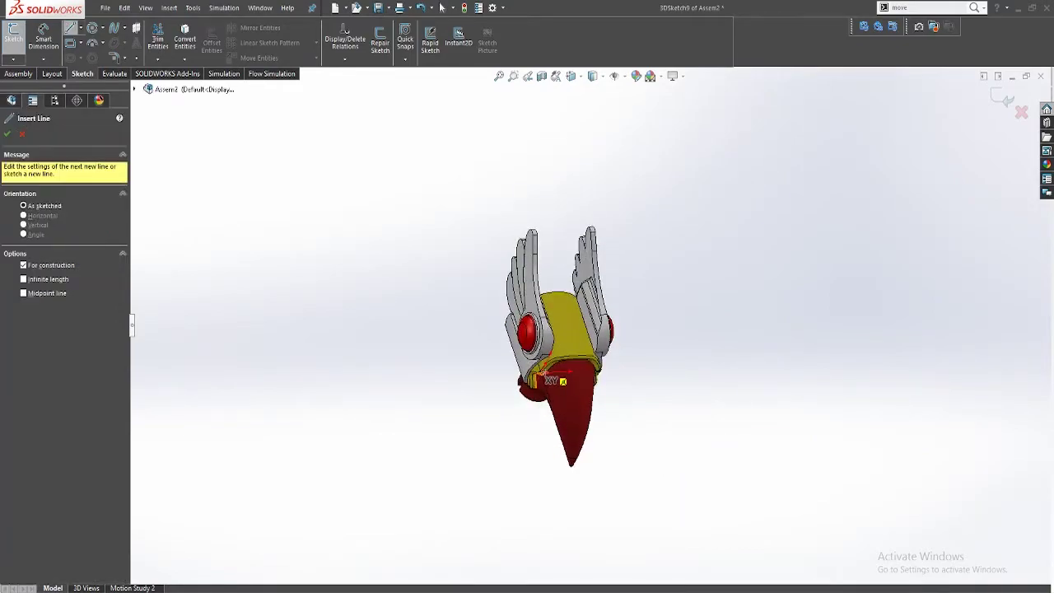
click(544, 377)
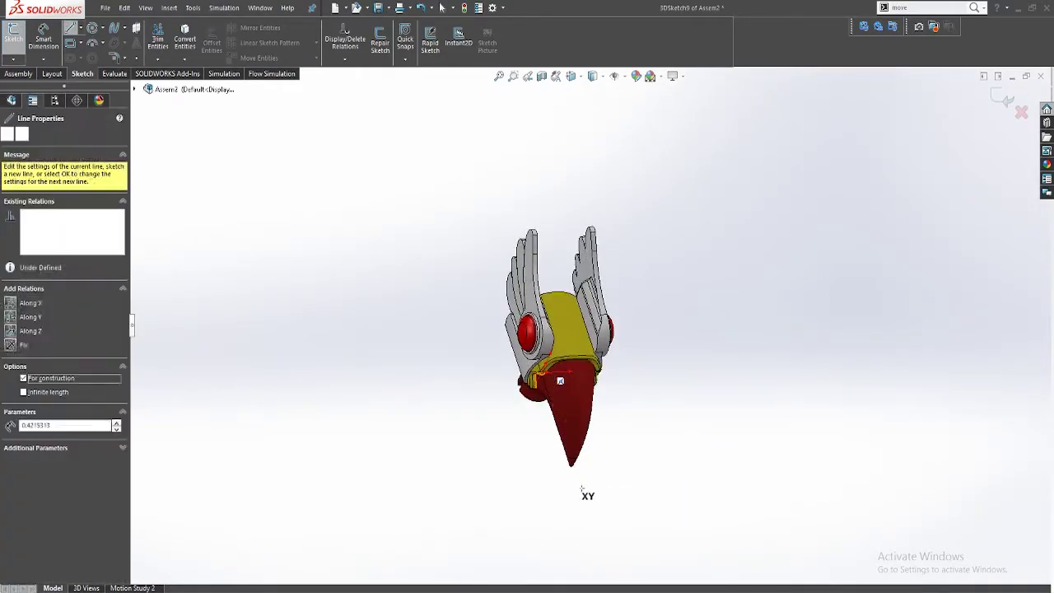
click(599, 560)
key(Escape)
middle_drag(599, 560, 605, 518)
Step: Try constraining the construction line along Y and moving its free end
click(420, 419)
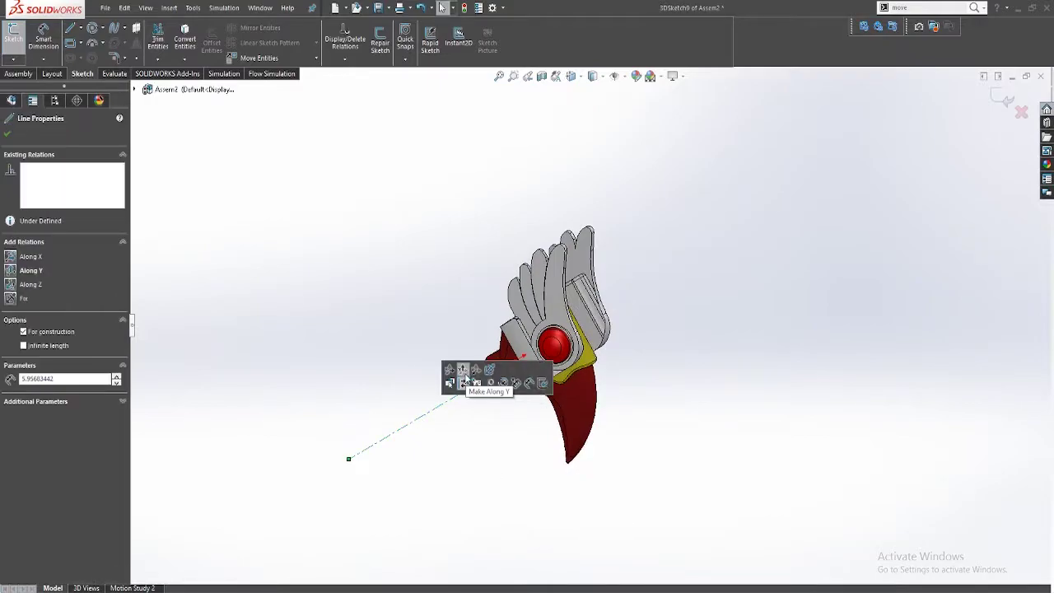
click(453, 373)
click(460, 411)
drag(653, 271, 350, 461)
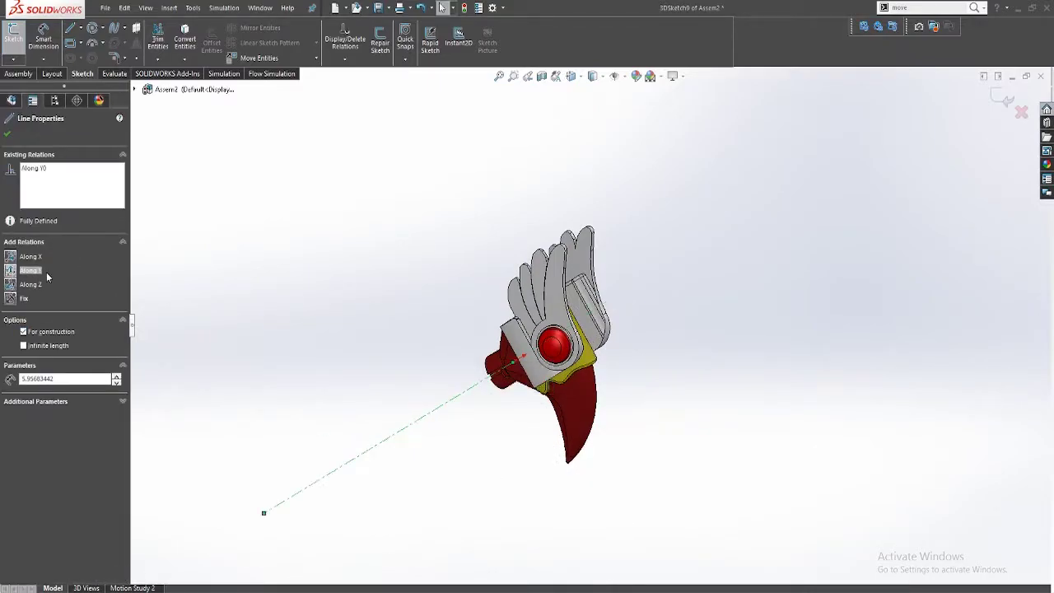
Step: Replace the construction line's Along Y relation with Along Z and move its free end out in front of the beak
click(34, 168)
key(Delete)
middle_drag(442, 328, 364, 268)
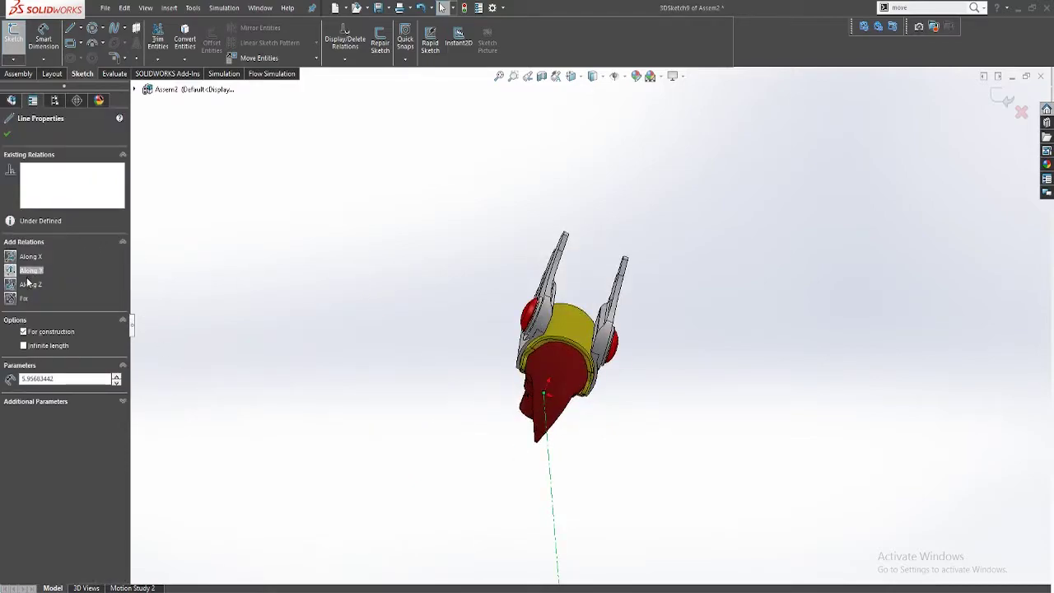
scroll(608, 290, up, 4)
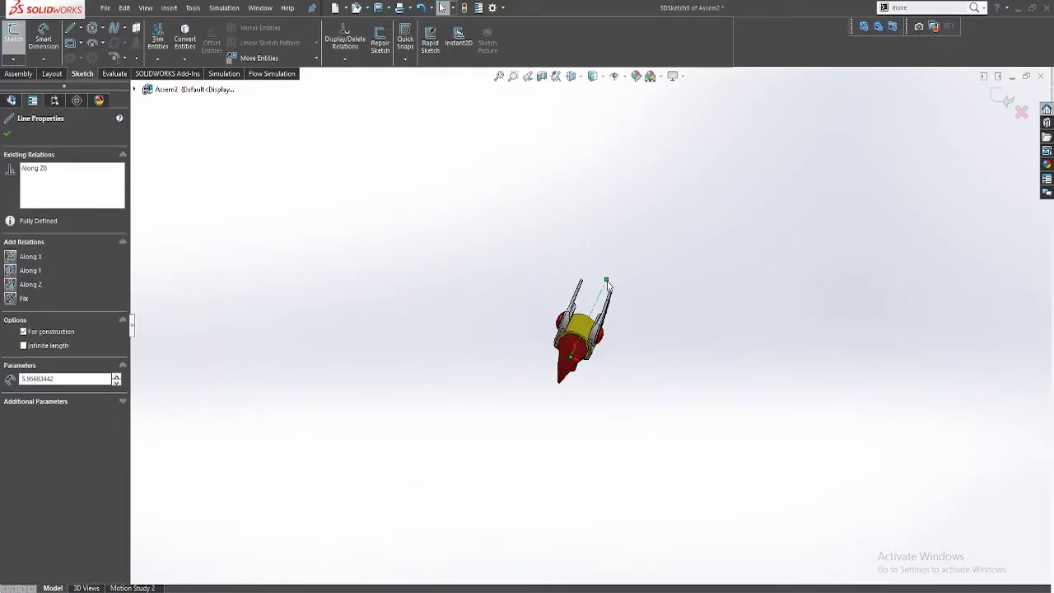
drag(607, 281, 532, 442)
Step: Sketch a short second line in the XY plane starting from the free end of the construction line
middle_drag(535, 441, 652, 426)
key(l)
click(642, 442)
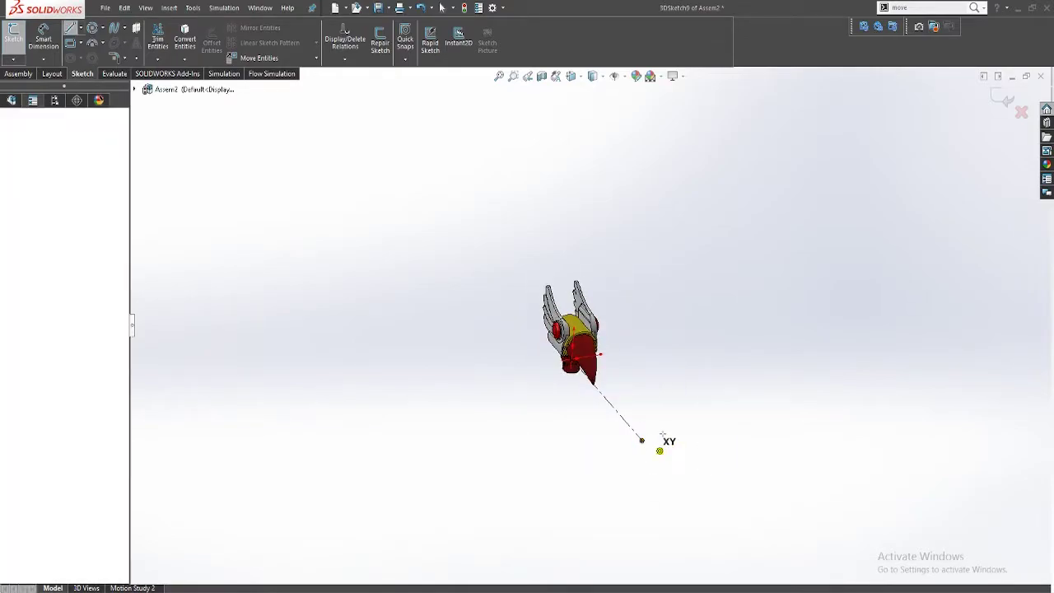
click(698, 432)
key(Escape)
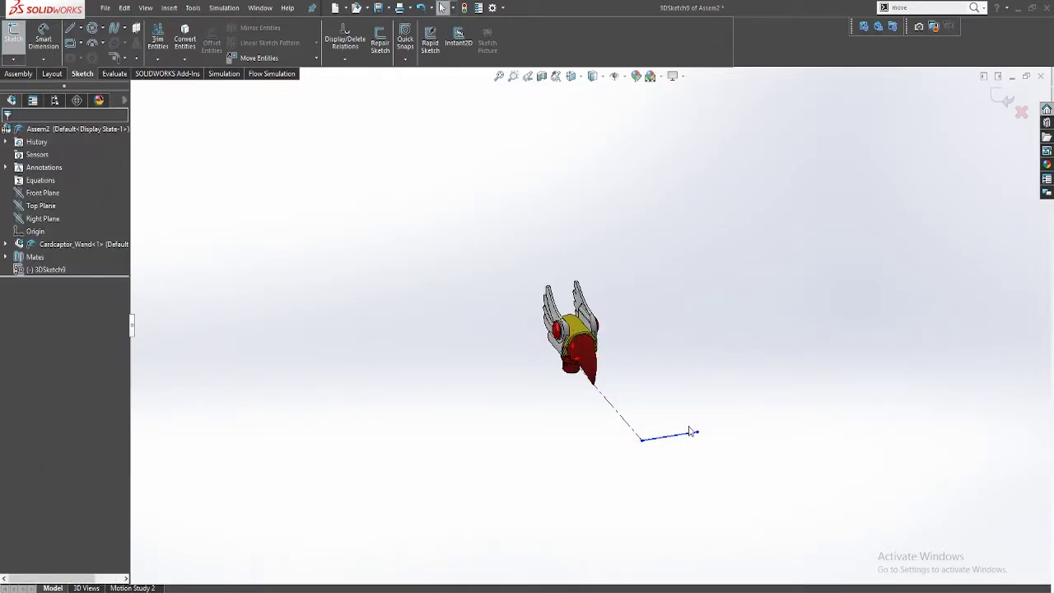
Step: Convert the short second line to construction geometry and sketch an upright construction line from its free end
click(691, 432)
click(720, 405)
middle_drag(739, 458, 745, 462)
key(l)
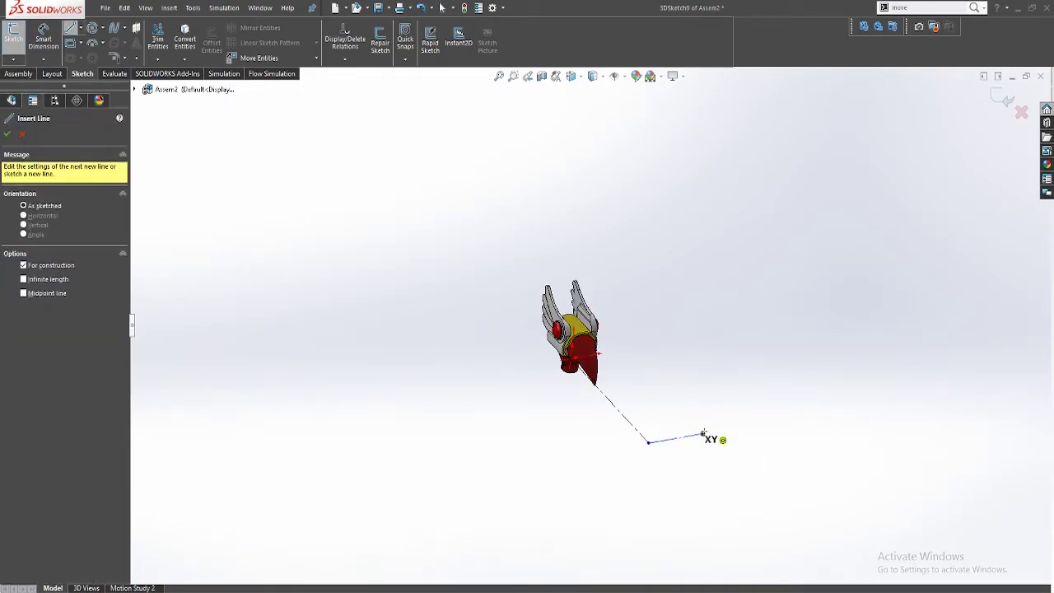
click(703, 434)
click(709, 380)
key(Escape)
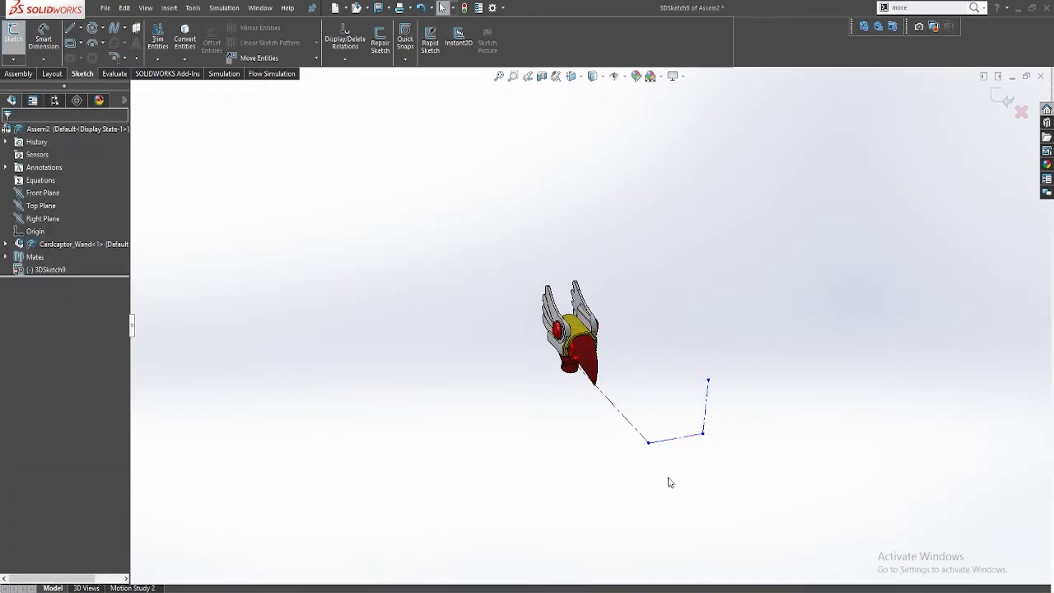
Step: Dimension the construction line from the origin to 6 in and the adjoining second line to 2 in
click(640, 435)
click(620, 437)
text(6.37286325in)
key(Return)
click(655, 437)
click(659, 451)
key(Return)
Step: Dimension the upright line to 2.5 in and set the adjoining second line's length to 3 in
click(690, 416)
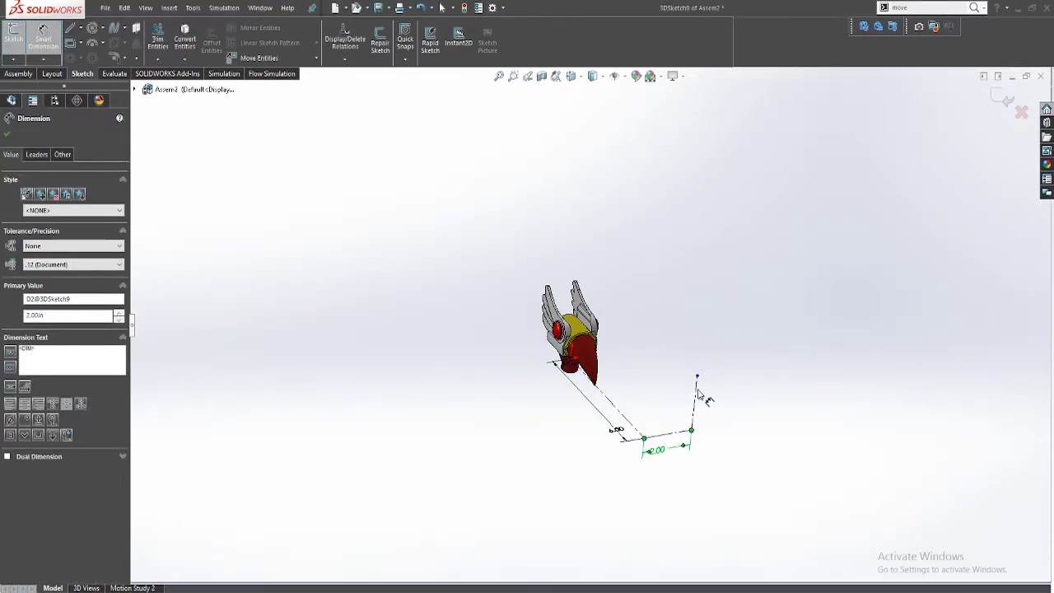
click(708, 400)
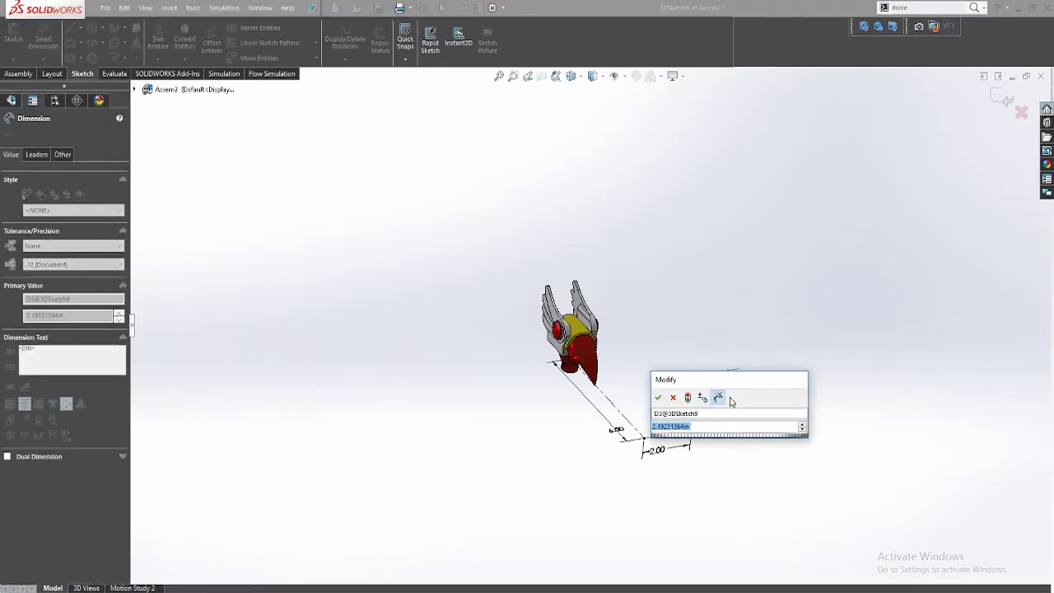
text(2.5)
key(Return)
right_drag(745, 280, 720, 365)
mouse_move(720, 365)
middle_down()
mouse_move(625, 325)
mouse_move(636, 485)
middle_up()
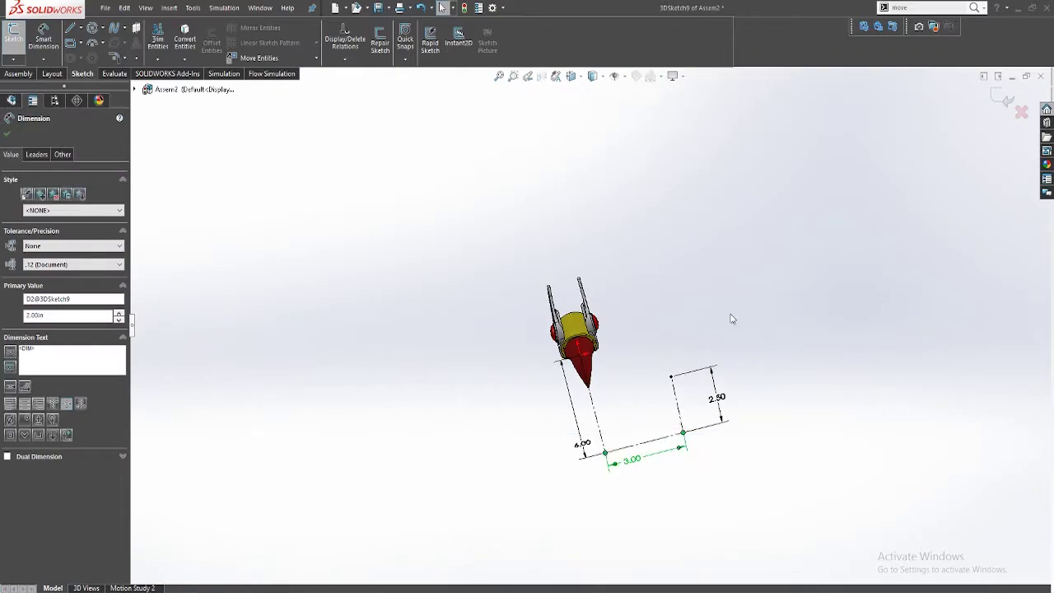
click(748, 310)
Step: Sketch a sideways construction line from the centre line at the bird head, with an upright line at its free end
middle_drag(661, 266, 637, 420)
key(l)
middle_drag(587, 328, 617, 433)
click(554, 400)
click(628, 422)
key(Escape)
mouse_move(650, 395)
middle_down()
mouse_move(670, 423)
mouse_move(627, 379)
mouse_move(650, 389)
mouse_move(640, 358)
mouse_move(622, 359)
middle_up()
key(l)
click(639, 436)
click(650, 403)
key(Escape)
Step: Dimension the sideways line beside the head to 3 in long and offset it 0.5 in from the origin
click(566, 401)
click(566, 356)
click(522, 376)
text(1)
key(Return)
click(631, 371)
click(633, 390)
text(3)
key(Return)
double_click(528, 354)
text(.5)
key(Return)
Step: Dimension the upright line beside the head to 2 in
click(645, 359)
click(676, 357)
key(Return)
Step: Sketch a construction line from the origin out behind the bird head
key(l)
mouse_move(525, 301)
middle_down()
mouse_move(464, 359)
mouse_move(527, 353)
middle_up()
click(614, 350)
click(670, 336)
key(Escape)
Step: Dimension the line behind the head and set its length to 4 in
middle_drag(670, 336, 767, 407)
click(44, 38)
click(671, 302)
click(639, 340)
text(3)
key(Return)
key(Escape)
mouse_move(631, 400)
middle_down()
mouse_move(632, 384)
mouse_move(680, 370)
mouse_move(532, 305)
mouse_move(656, 301)
middle_up()
double_click(627, 381)
text(4)
key(Return)
Step: Sketch an upright construction line from the rear line's free end and dimension its length
key(l)
click(690, 310)
click(671, 267)
click(43, 38)
click(680, 288)
click(698, 270)
key(Return)
Step: Sketch a sideways construction line from the rear line on the other side, offset 1 in from the origin and 3 in long
mouse_move(698, 270)
middle_down()
mouse_move(706, 438)
mouse_move(585, 390)
middle_up()
click(575, 383)
click(645, 387)
click(43, 38)
click(619, 387)
click(555, 377)
text(1)
key(Return)
click(616, 385)
click(613, 415)
text(3.5)
key(Return)
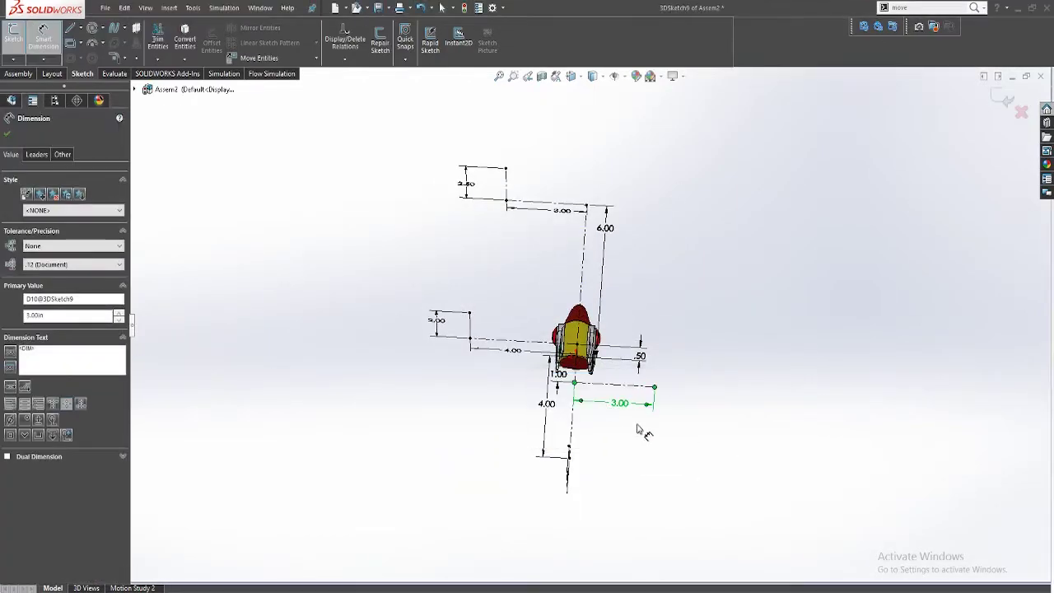
Step: Sketch an upright construction line from the rear sideways line's free end and dimension it to 1 in
key(l)
click(659, 371)
click(661, 321)
key(Escape)
click(659, 339)
click(711, 302)
middle_drag(711, 317, 680, 388)
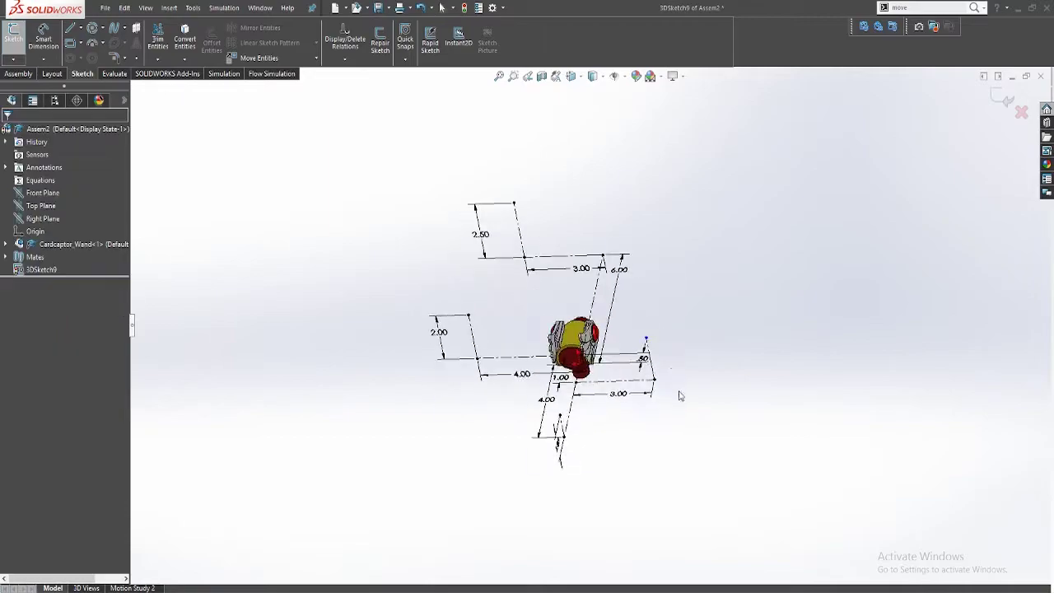
click(43, 38)
scroll(646, 362, down, 4)
click(629, 384)
text(1)
key(Return)
Step: Sketch a sideways construction line from the front centre line and position it 3 in from the origin
key(l)
middle_drag(553, 273, 595, 270)
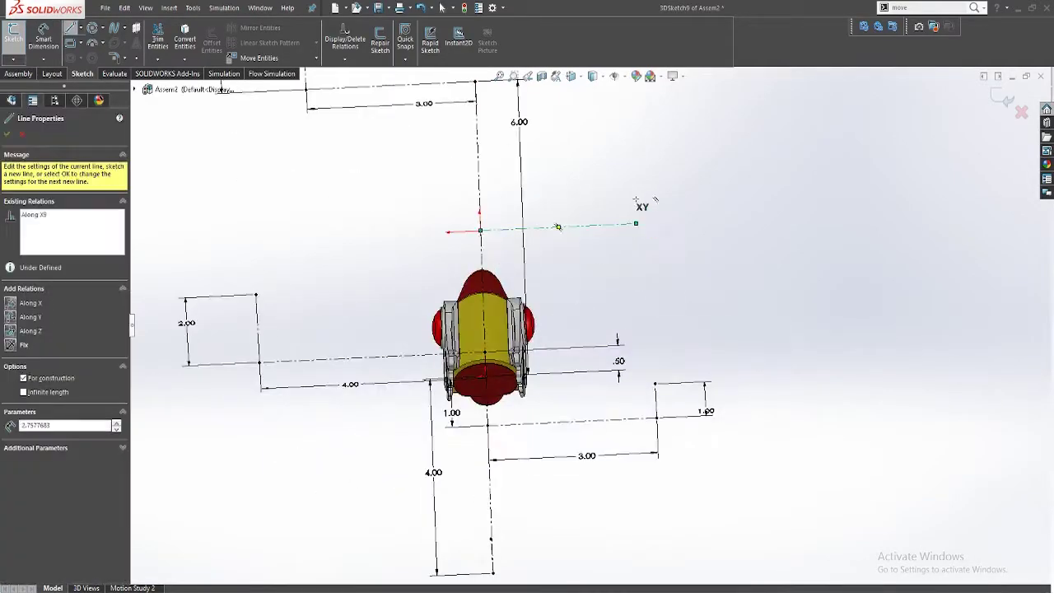
key(Escape)
middle_drag(632, 259, 613, 288)
click(494, 371)
click(420, 232)
text(3)
key(Return)
Step: Add an upright line to the front sideways line's free end, dimensioning the sideways line 3 in and the upright 2.5 in
key(l)
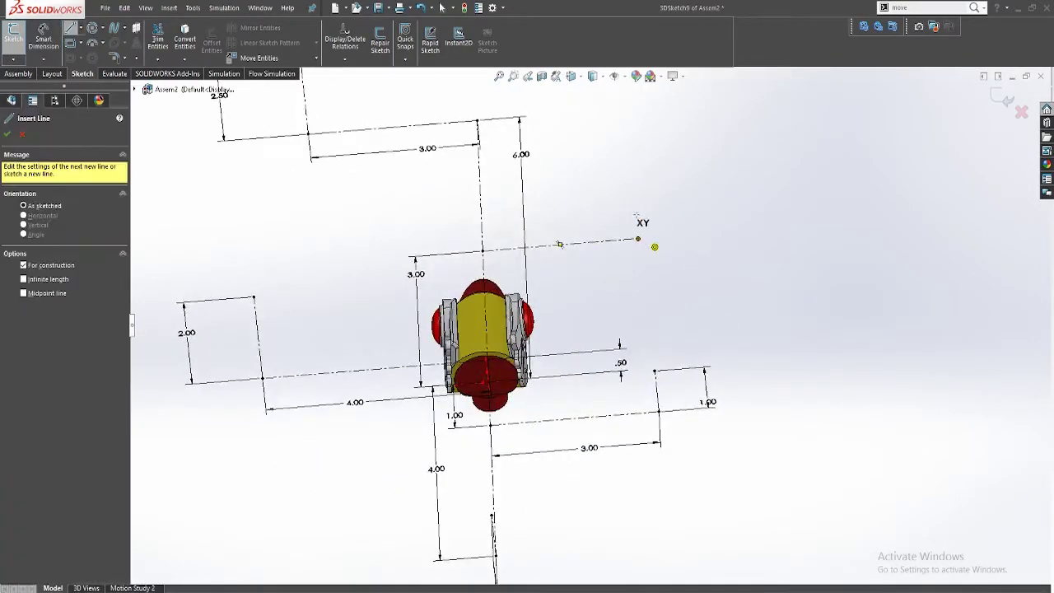
click(639, 238)
click(629, 155)
click(611, 241)
click(616, 203)
text(3)
key(Return)
middle_drag(656, 179, 640, 171)
click(634, 175)
click(671, 180)
key(Escape)
Step: Draw a spline around the bird head through the free ends of the five upright lines, starting at the farthest front one
middle_drag(541, 244, 630, 337)
scroll(618, 275, up, 5)
mouse_move(618, 275)
middle_down()
mouse_move(538, 228)
mouse_move(541, 393)
mouse_move(508, 398)
middle_up()
scroll(541, 393, down, 3)
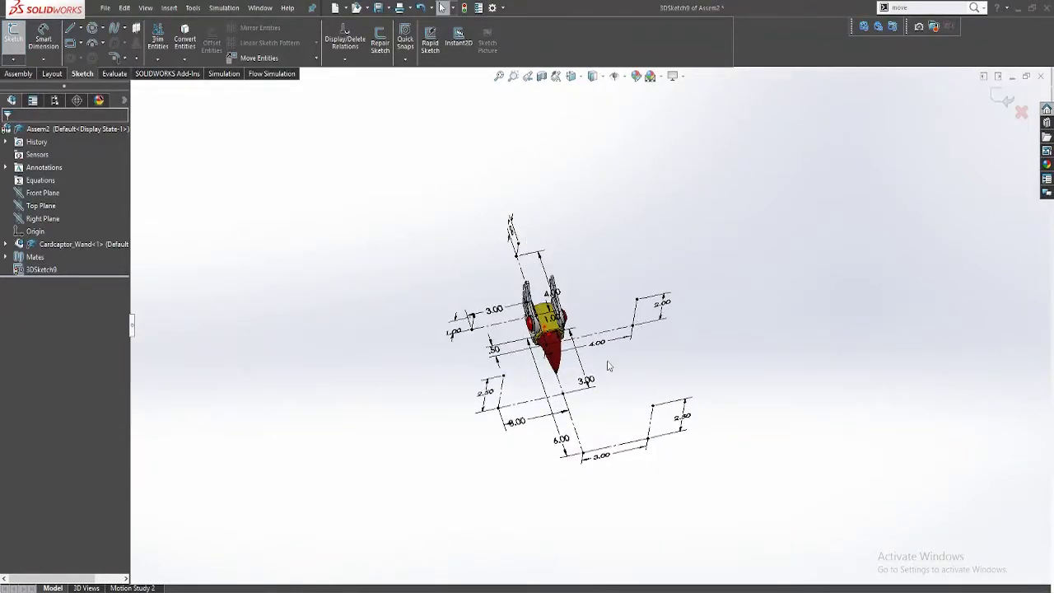
middle_drag(597, 361, 466, 280)
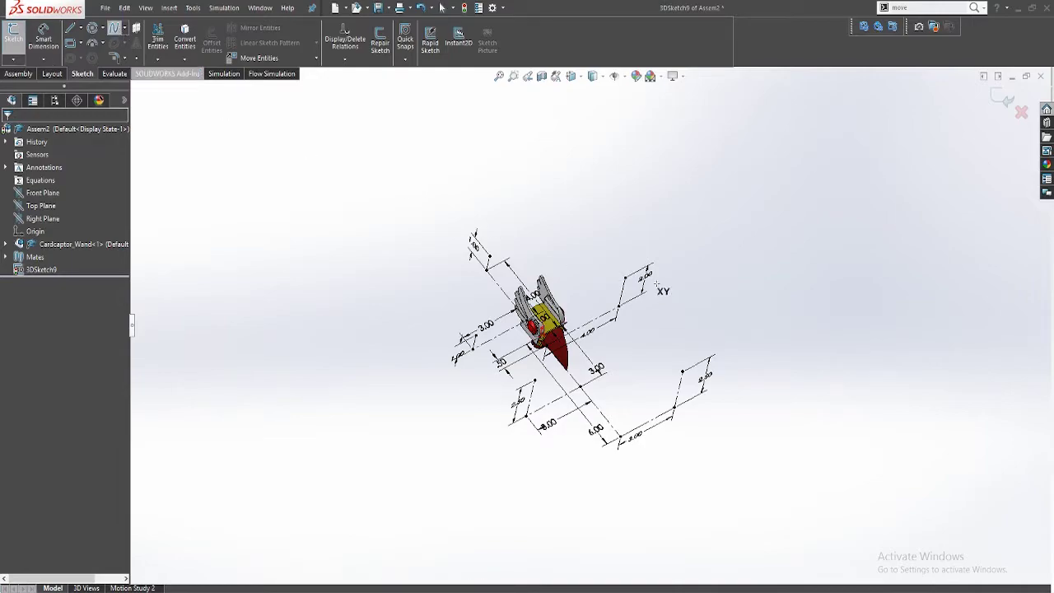
middle_drag(652, 282, 604, 416)
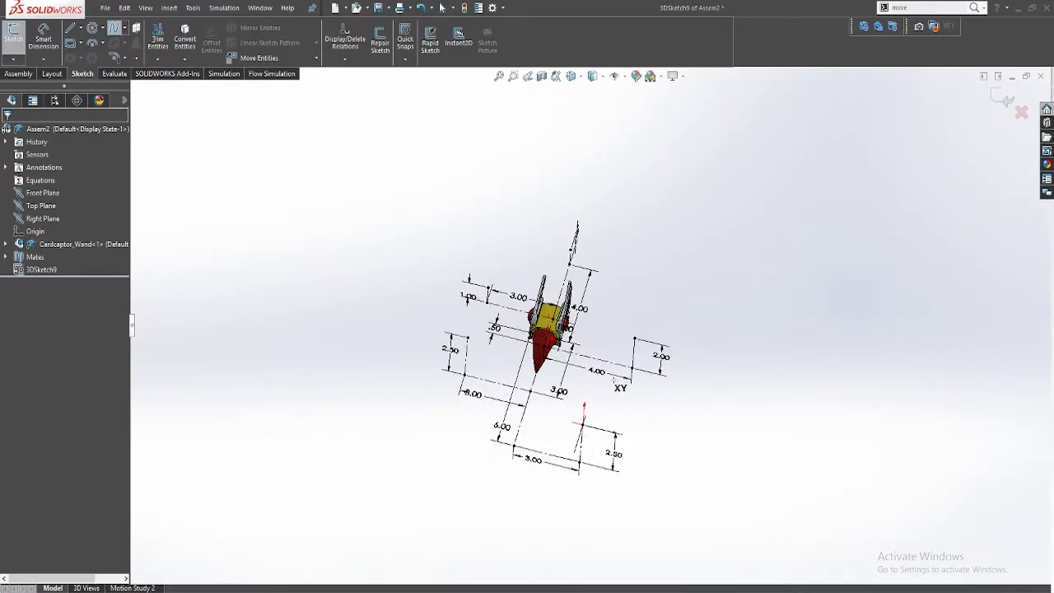
click(583, 422)
click(635, 338)
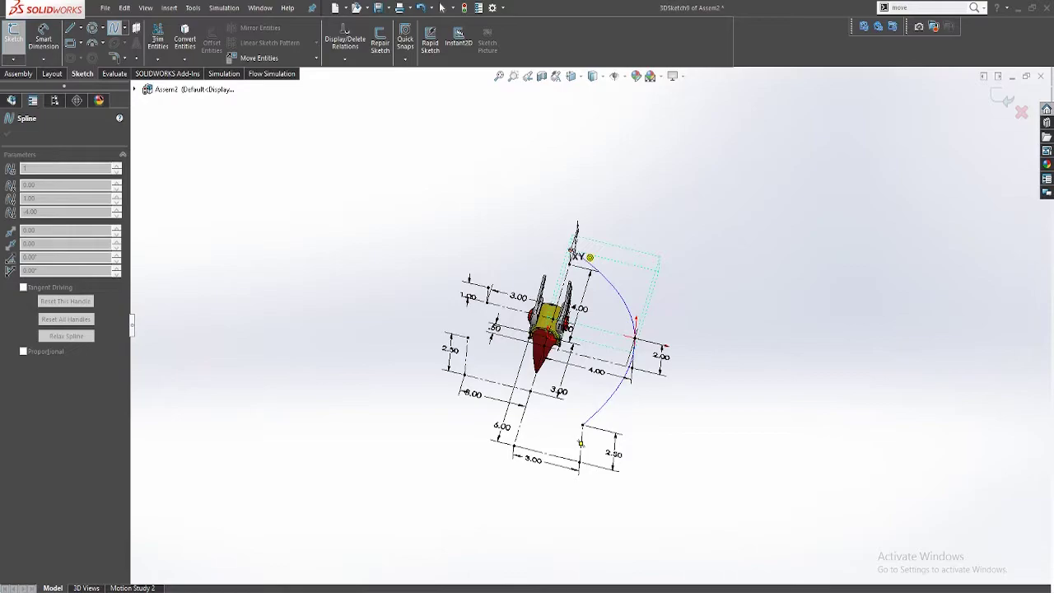
click(574, 249)
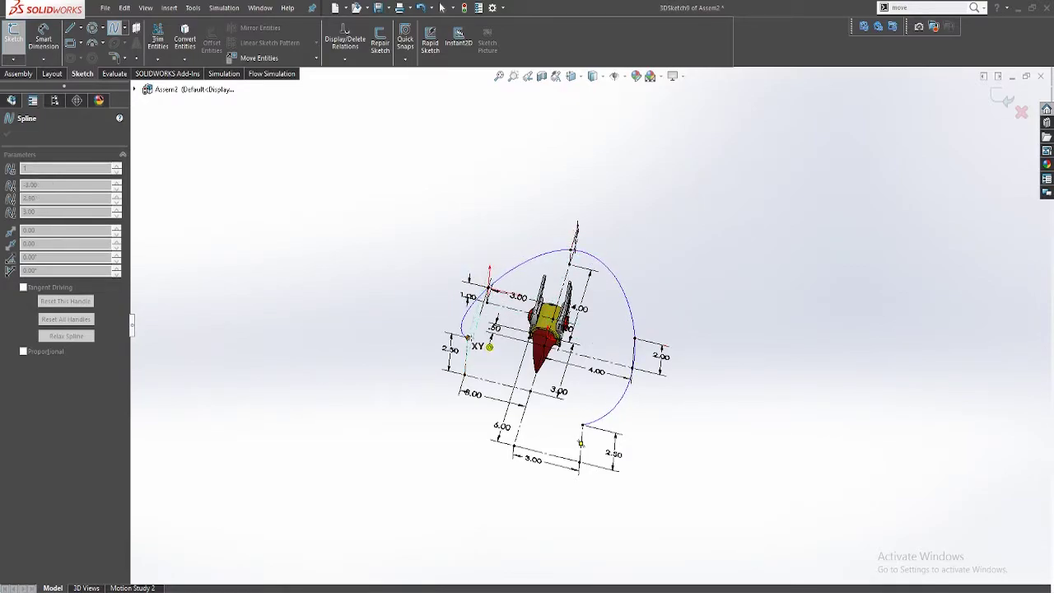
key(Escape)
Step: Close the spline sketch and start a new 3D sketch
mouse_move(511, 353)
middle_down()
mouse_move(337, 281)
mouse_move(454, 310)
mouse_move(472, 354)
mouse_move(451, 301)
mouse_move(576, 362)
mouse_move(626, 404)
mouse_move(658, 415)
mouse_move(632, 438)
mouse_move(619, 301)
mouse_move(585, 252)
mouse_move(527, 230)
middle_up()
click(14, 59)
click(34, 73)
click(14, 59)
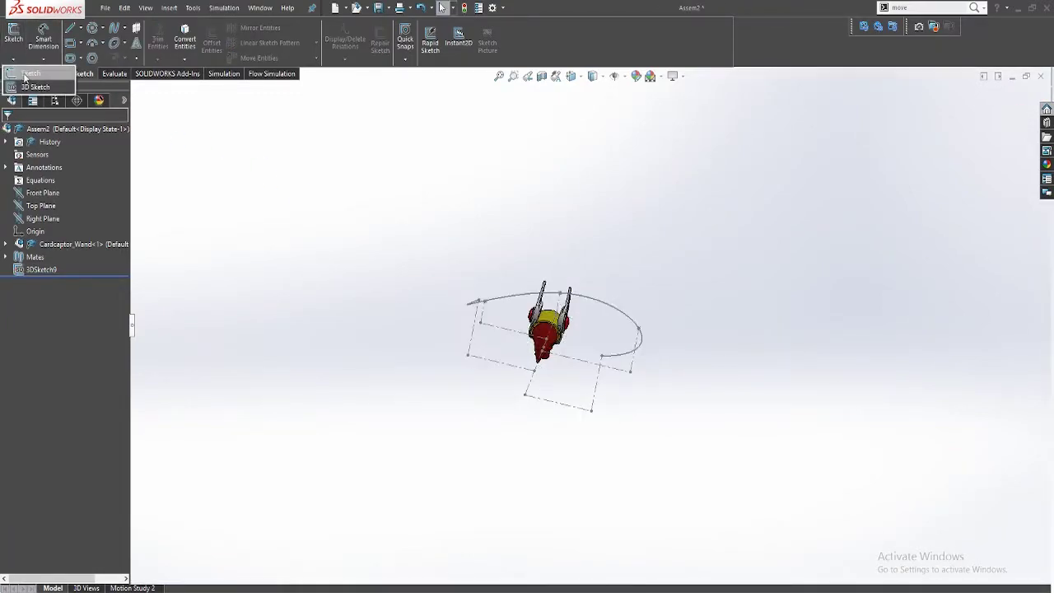
click(33, 86)
Step: Sketch three connected construction lines with their endpoints on the spline, starting at its front end
mouse_move(388, 206)
middle_down()
mouse_move(777, 377)
mouse_move(576, 336)
middle_up()
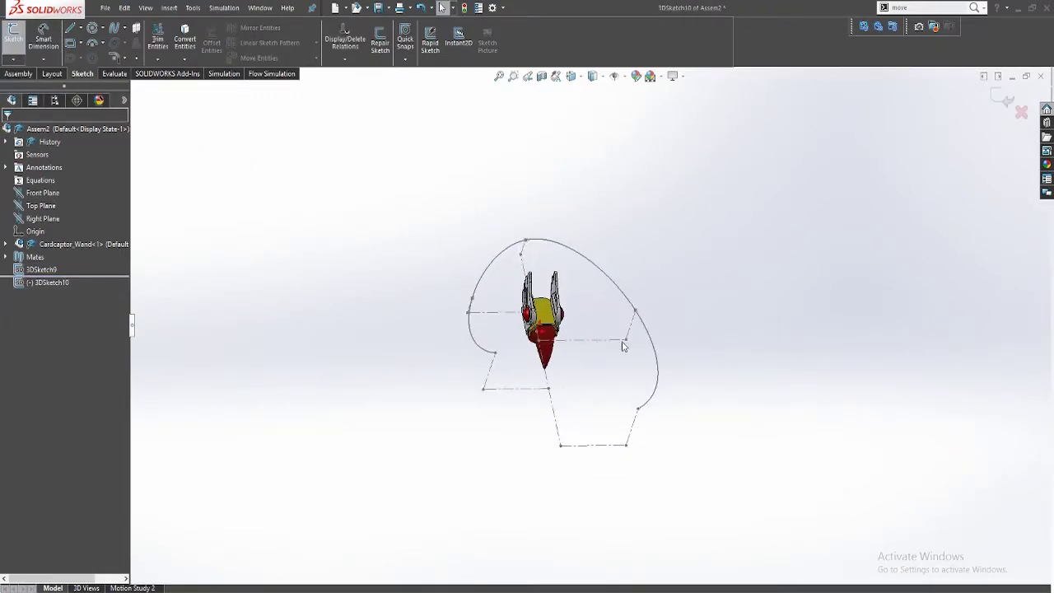
key(l)
middle_drag(631, 284, 668, 423)
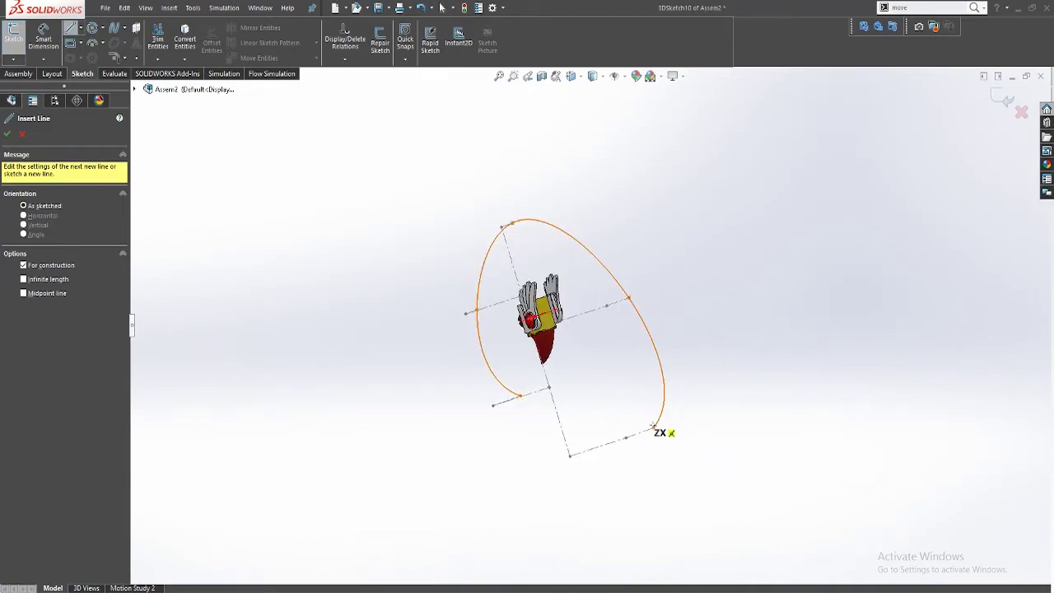
click(653, 428)
click(659, 362)
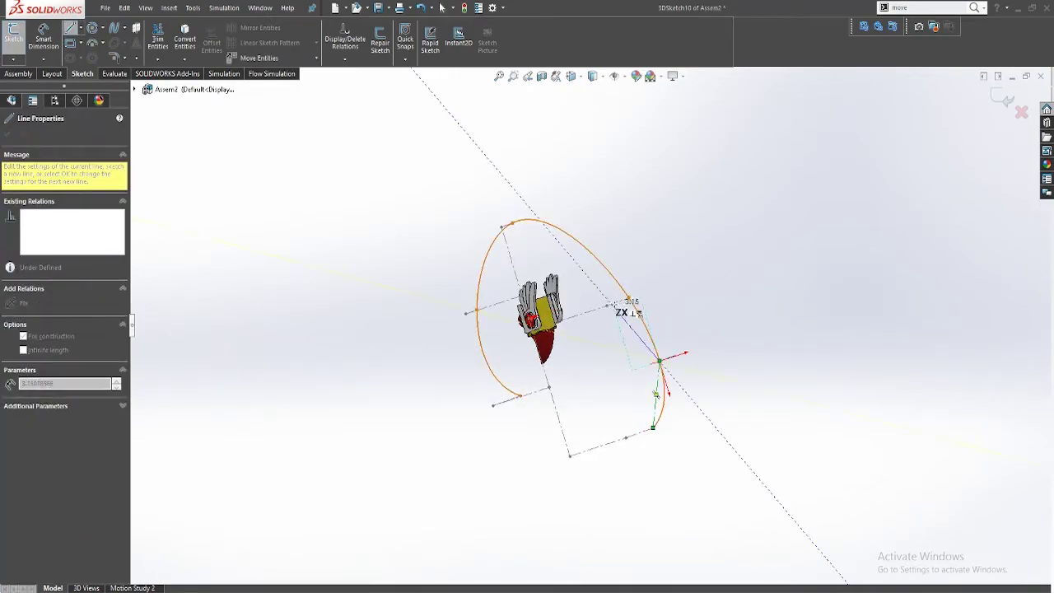
click(617, 284)
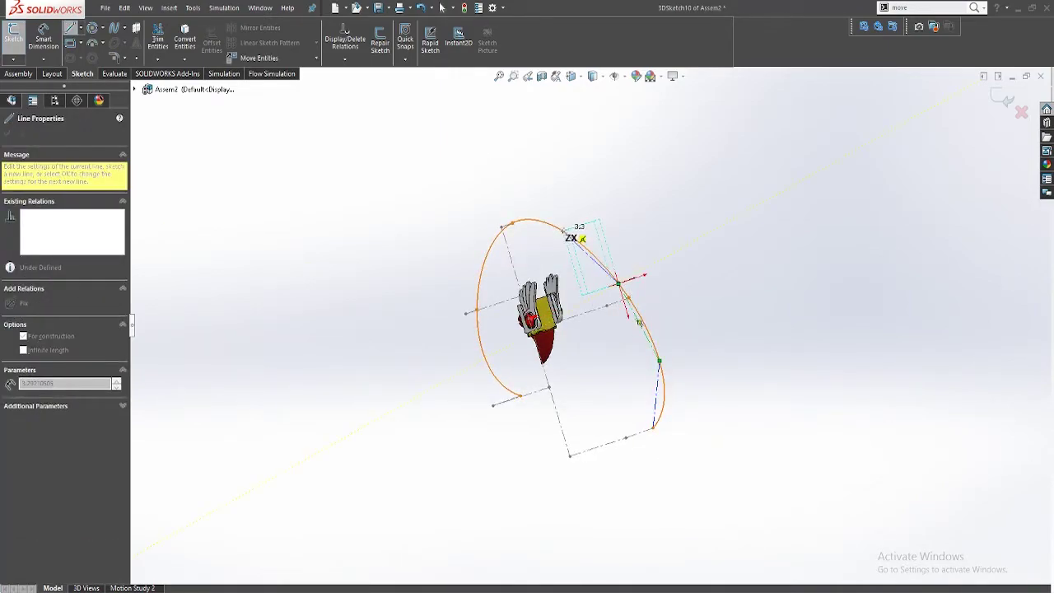
click(564, 231)
key(Escape)
Step: Continue the chain with three more construction lines along the spline to its opposite end
middle_drag(648, 344, 636, 298)
key(l)
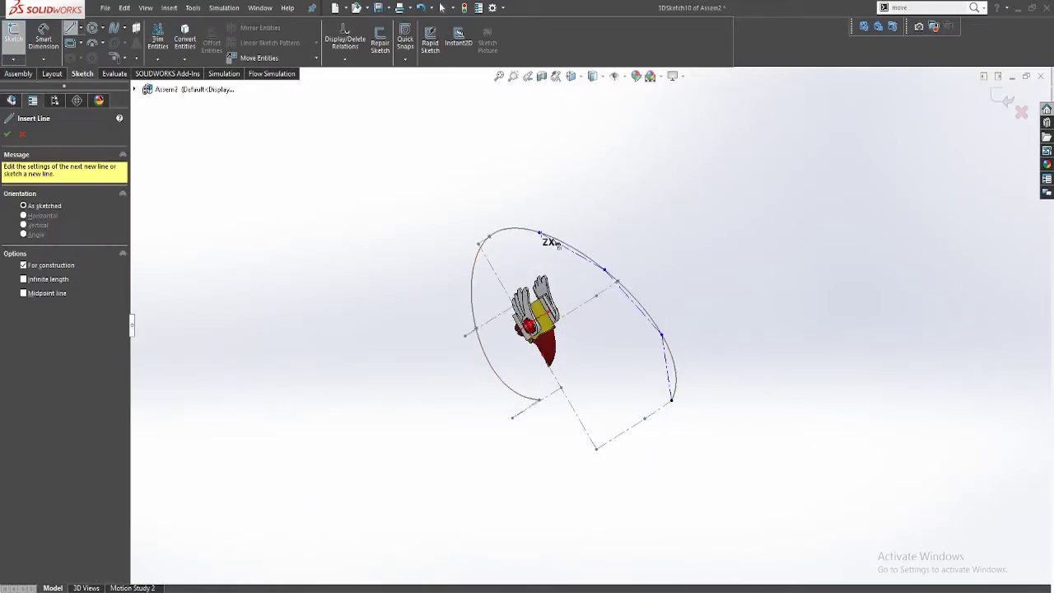
click(540, 231)
click(476, 256)
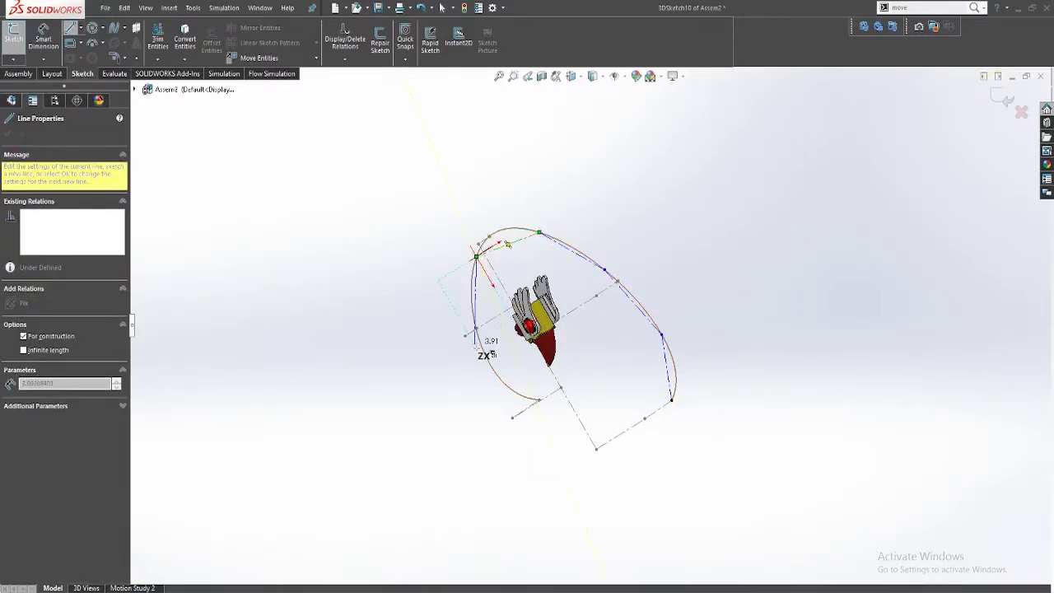
click(540, 400)
key(Escape)
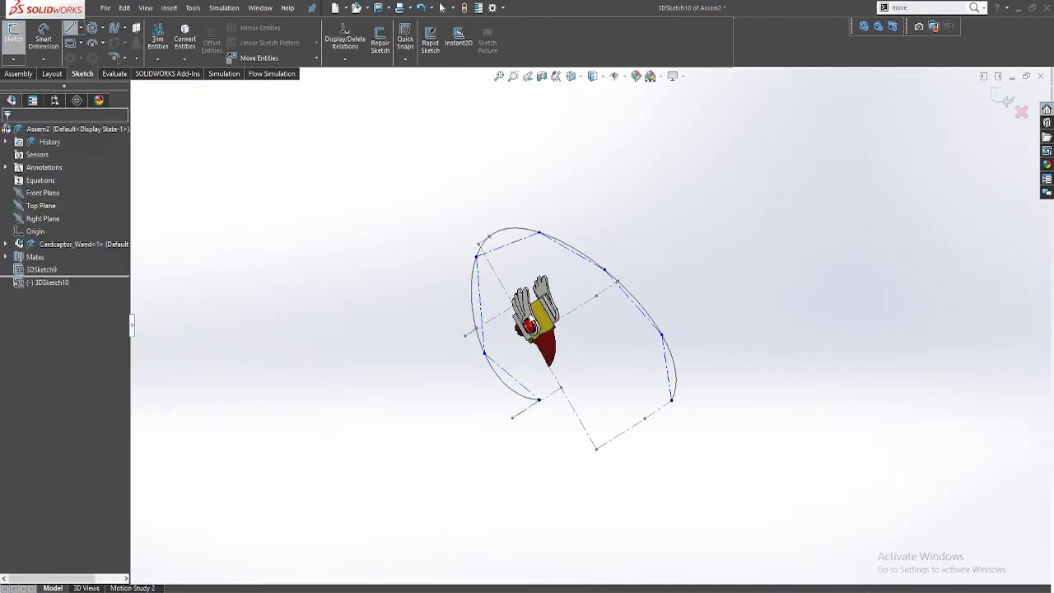
Step: Make all six construction lines of the chain equal in length
mouse_move(557, 350)
middle_down()
mouse_move(525, 358)
mouse_move(690, 244)
mouse_move(524, 257)
middle_up()
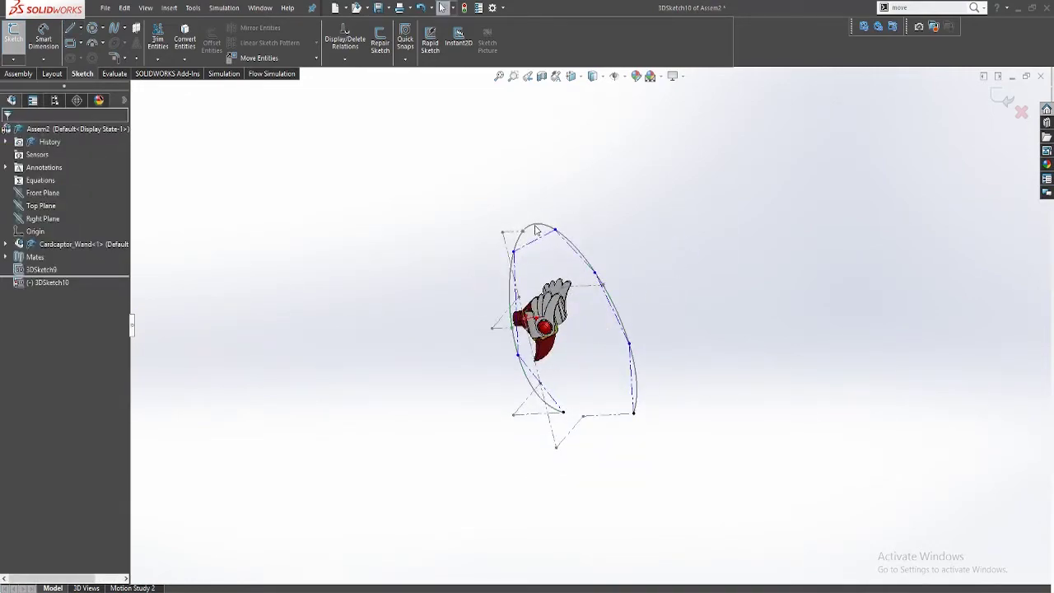
middle_drag(555, 159, 693, 228)
key(ctrl+a)
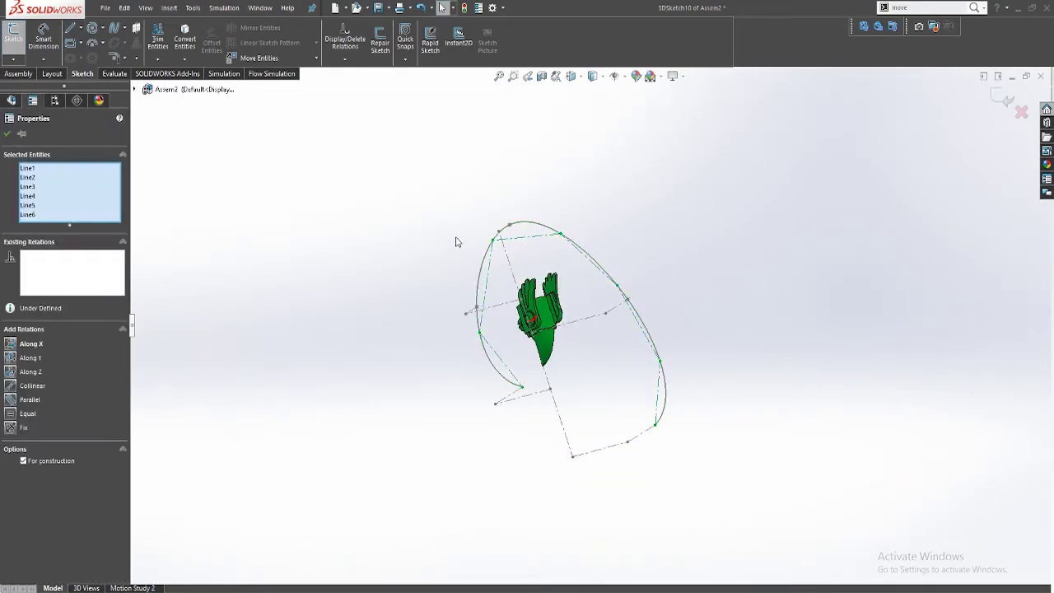
click(43, 413)
click(348, 267)
Step: Hide the spline sketch so that only the chain of equal lines is displayed
middle_drag(500, 284, 531, 305)
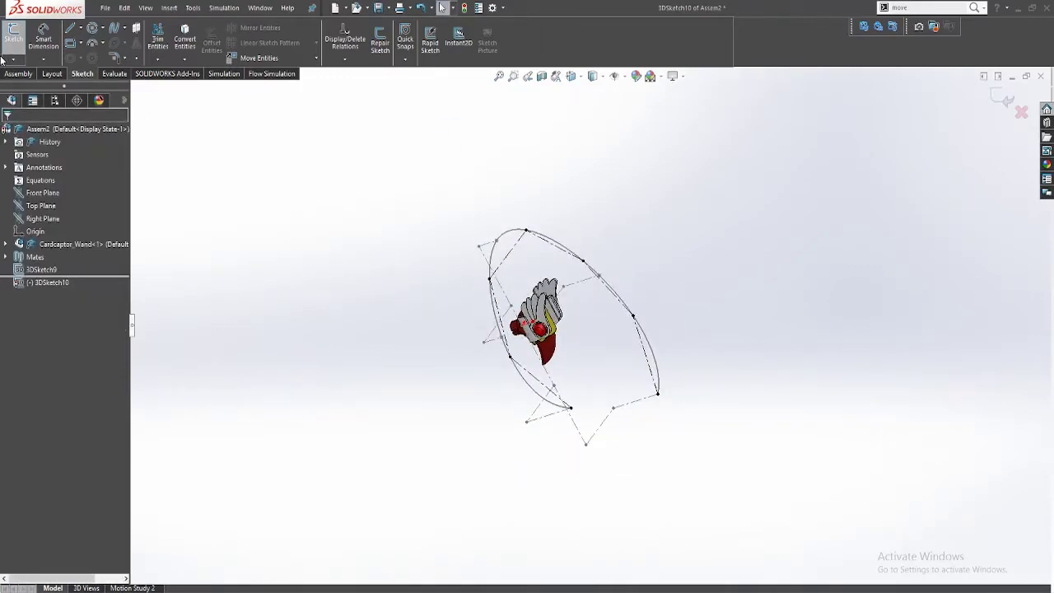
right_click(512, 234)
click(568, 523)
mouse_move(659, 252)
middle_down()
mouse_move(701, 235)
mouse_move(558, 266)
mouse_move(518, 228)
mouse_move(576, 385)
mouse_move(640, 375)
middle_up()
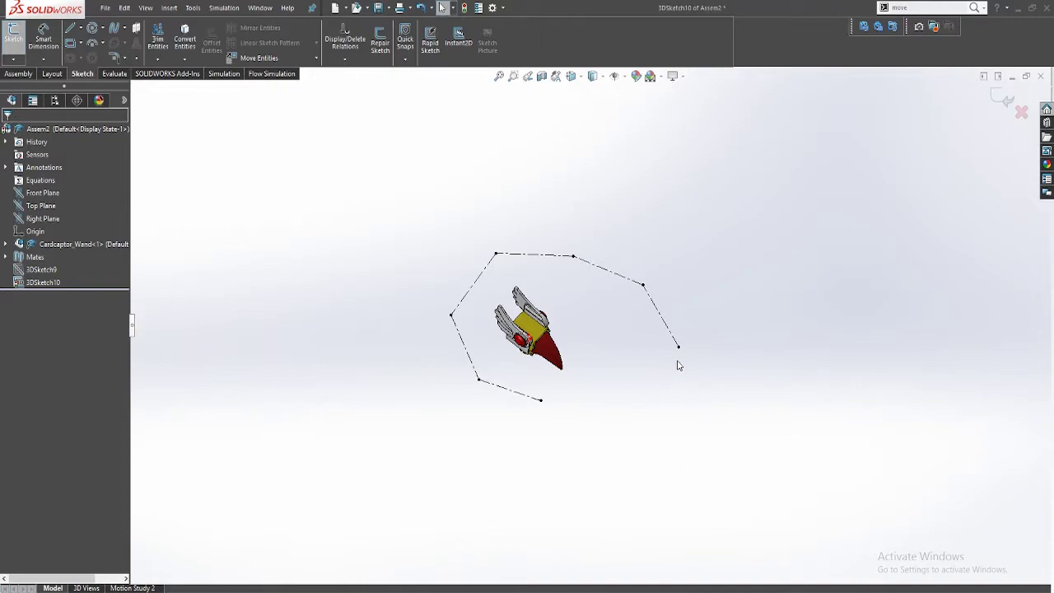
click(680, 347)
click(613, 273)
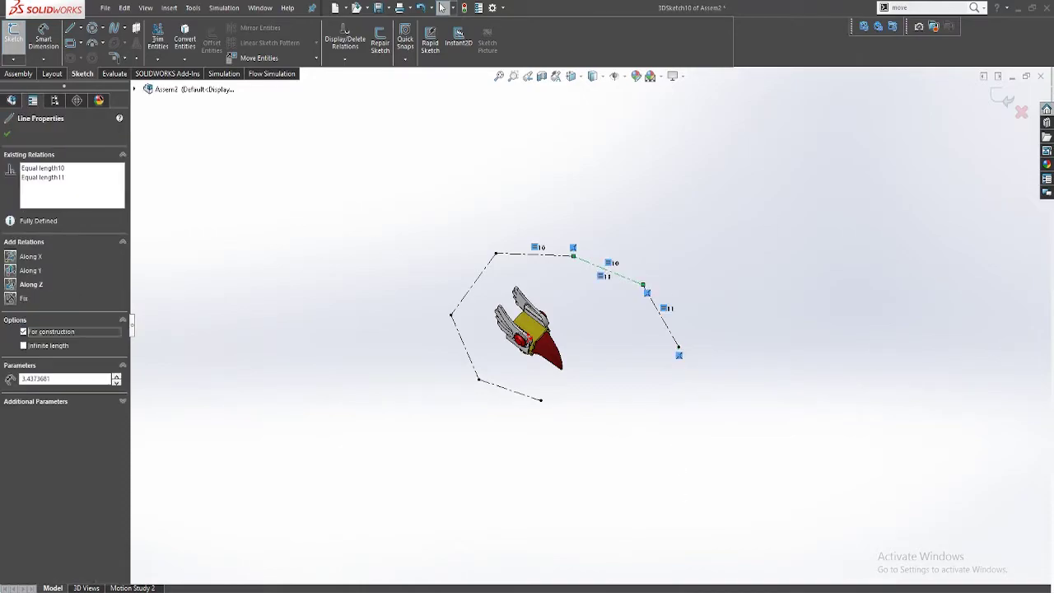
click(582, 284)
click(573, 255)
click(557, 193)
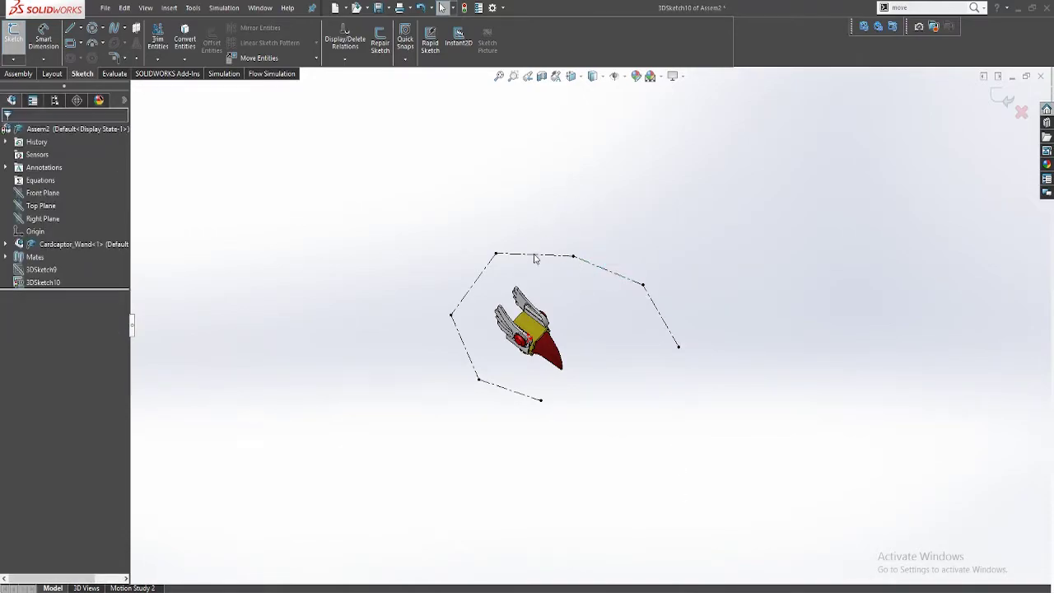
Step: Inspect the chain of construction lines and its front end around the bird head from several directions
mouse_move(533, 259)
middle_down()
mouse_move(588, 261)
mouse_move(537, 235)
mouse_move(553, 252)
mouse_move(555, 335)
mouse_move(619, 342)
middle_up()
mouse_move(588, 295)
middle_down()
mouse_move(513, 195)
mouse_move(607, 336)
middle_up()
click(496, 363)
click(493, 301)
mouse_move(474, 254)
middle_down()
mouse_move(494, 233)
mouse_move(586, 388)
mouse_move(455, 305)
middle_up()
click(18, 62)
click(44, 60)
click(309, 220)
middle_drag(431, 243, 428, 257)
mouse_move(247, 191)
middle_down()
mouse_move(325, 187)
mouse_move(617, 341)
mouse_move(522, 334)
mouse_move(552, 388)
middle_up()
scroll(552, 388, down, 3)
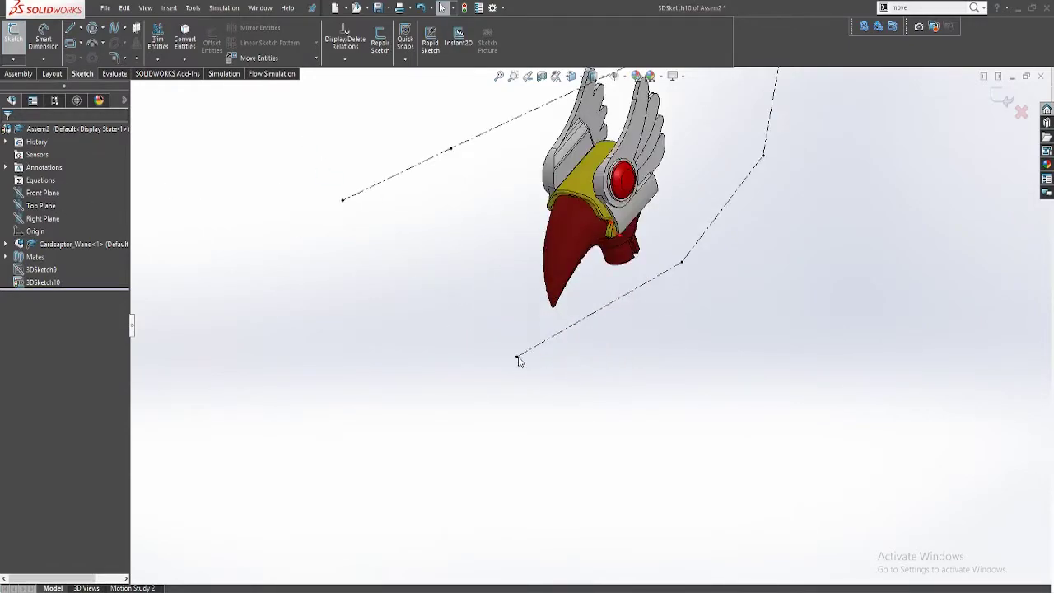
click(517, 357)
mouse_move(577, 346)
middle_down()
mouse_move(616, 244)
mouse_move(695, 327)
mouse_move(669, 340)
middle_up()
click(710, 242)
mouse_move(721, 277)
middle_down()
mouse_move(739, 267)
mouse_move(694, 188)
mouse_move(589, 266)
middle_up()
click(742, 250)
click(659, 283)
mouse_move(661, 284)
middle_down()
mouse_move(633, 301)
mouse_move(629, 282)
mouse_move(585, 284)
mouse_move(559, 232)
middle_up()
Step: Sketch a construction line from the chain's front end to the beak while viewing the Top Plane
click(35, 206)
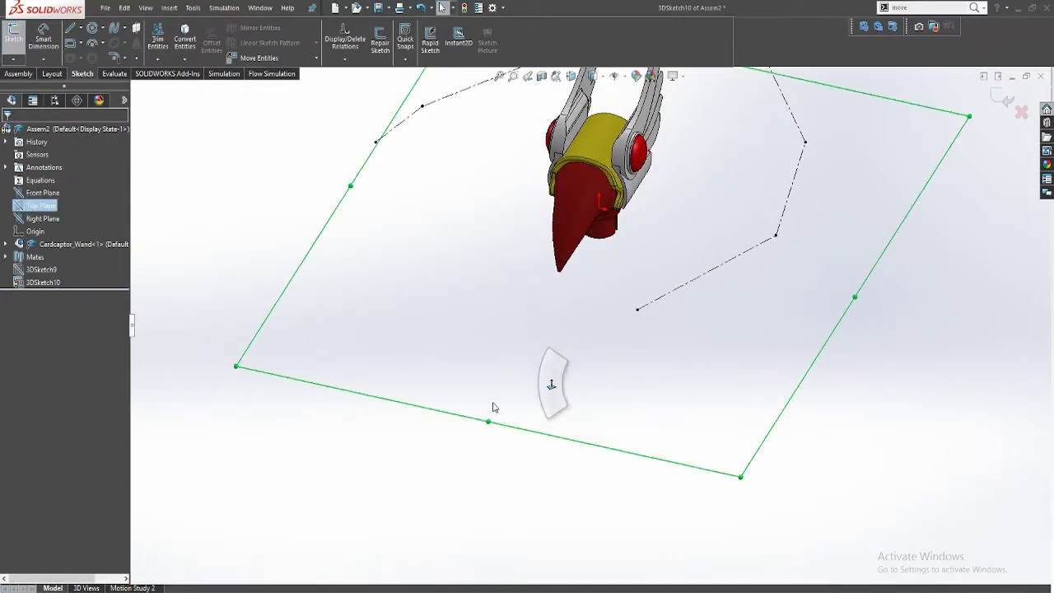
key(ctrl+8)
key(l)
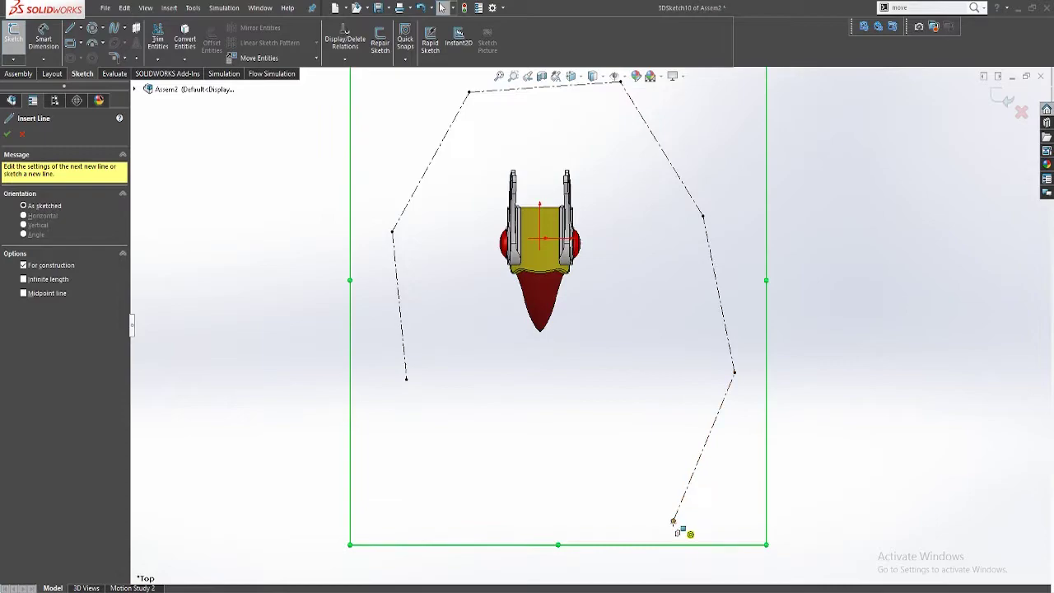
mouse_move(674, 521)
mouse_down()
mouse_move(580, 351)
mouse_move(534, 312)
mouse_up()
key(Escape)
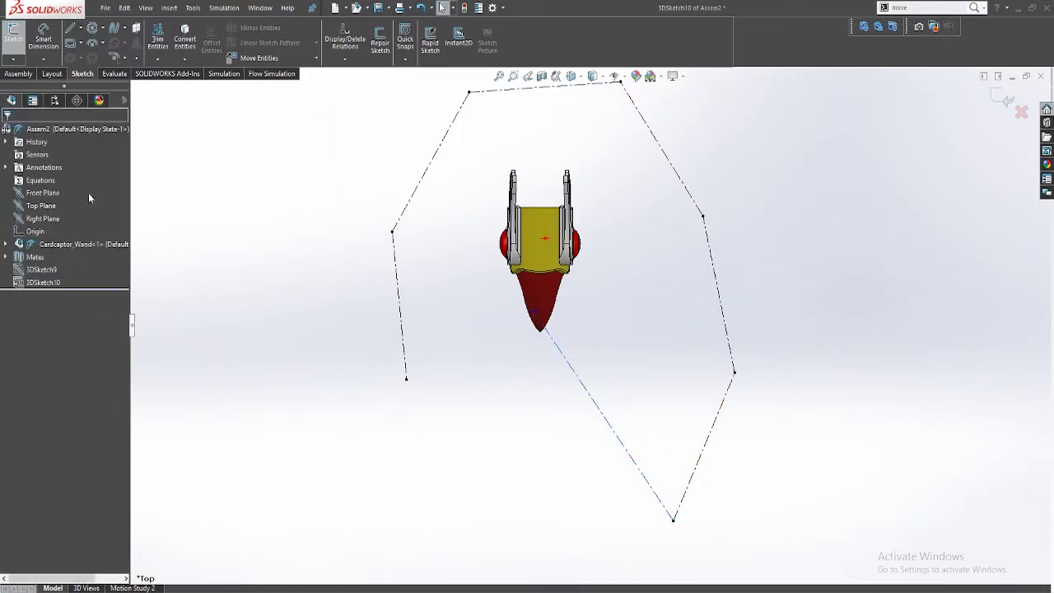
Step: Delete the parallel relation of the construction line that runs from the chain's front end to the beak
click(79, 190)
key(ctrl+8)
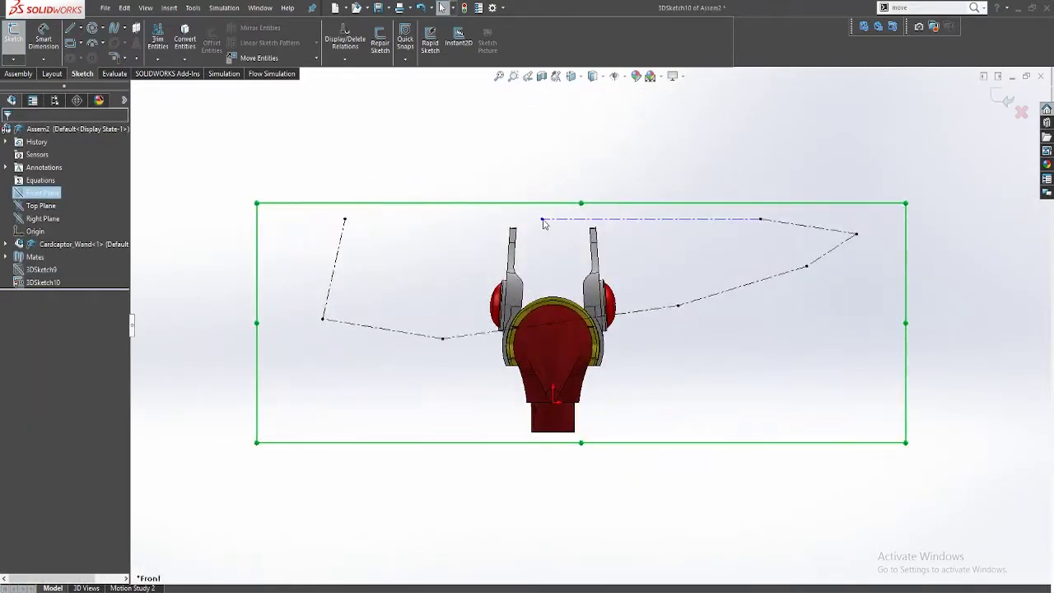
drag(542, 219, 555, 365)
click(564, 246)
click(579, 220)
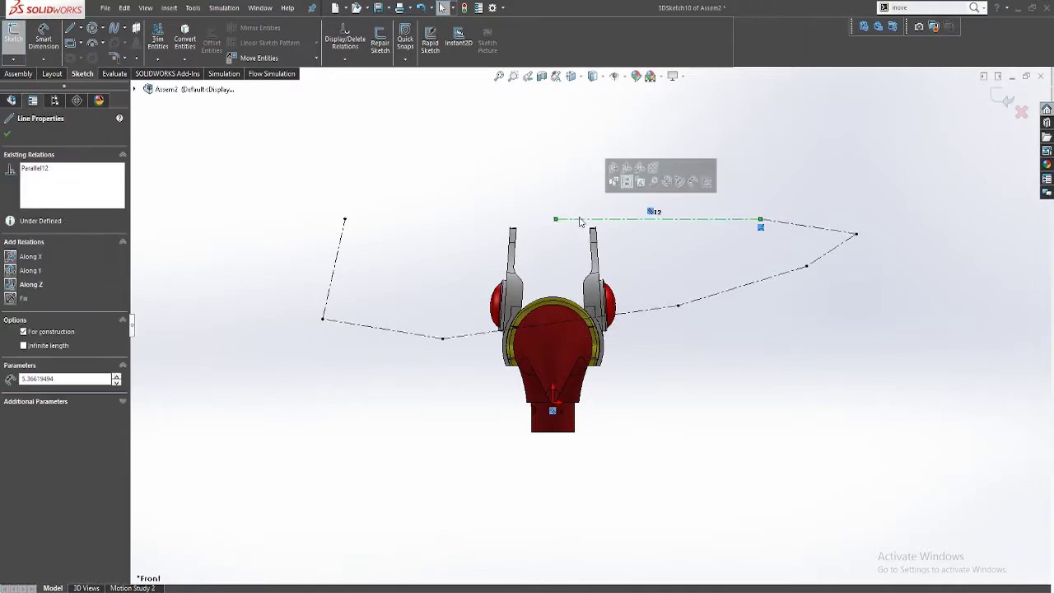
click(47, 172)
key(Delete)
click(555, 140)
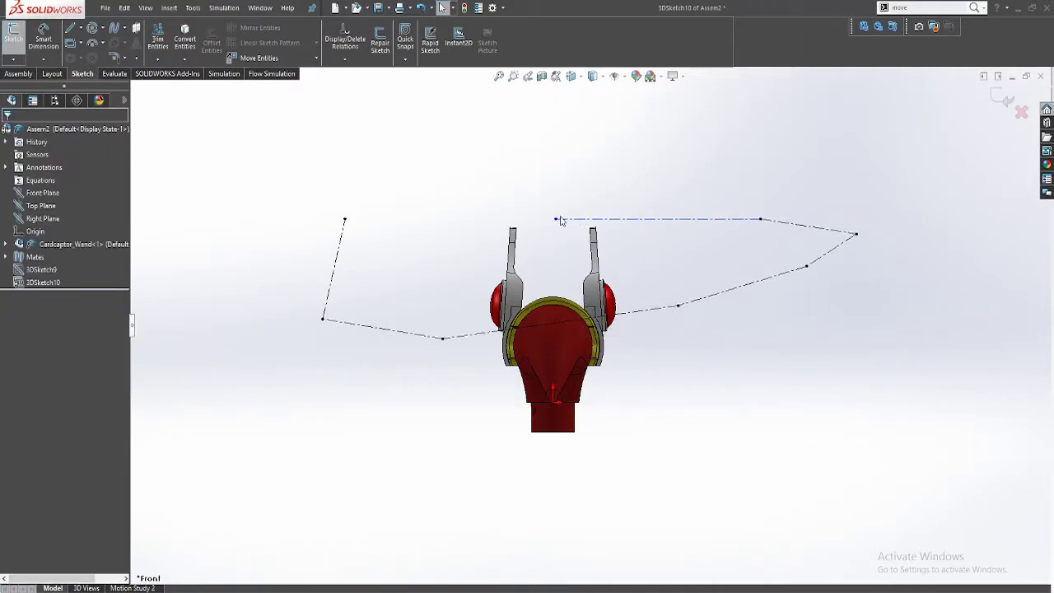
Step: Lower the first line's free end to about the origin's height and place it at the beak tip as seen from above
mouse_move(556, 219)
mouse_down()
mouse_move(553, 393)
mouse_move(565, 400)
mouse_up()
click(624, 412)
mouse_move(609, 389)
middle_down()
mouse_move(607, 445)
mouse_move(581, 386)
middle_up()
click(36, 195)
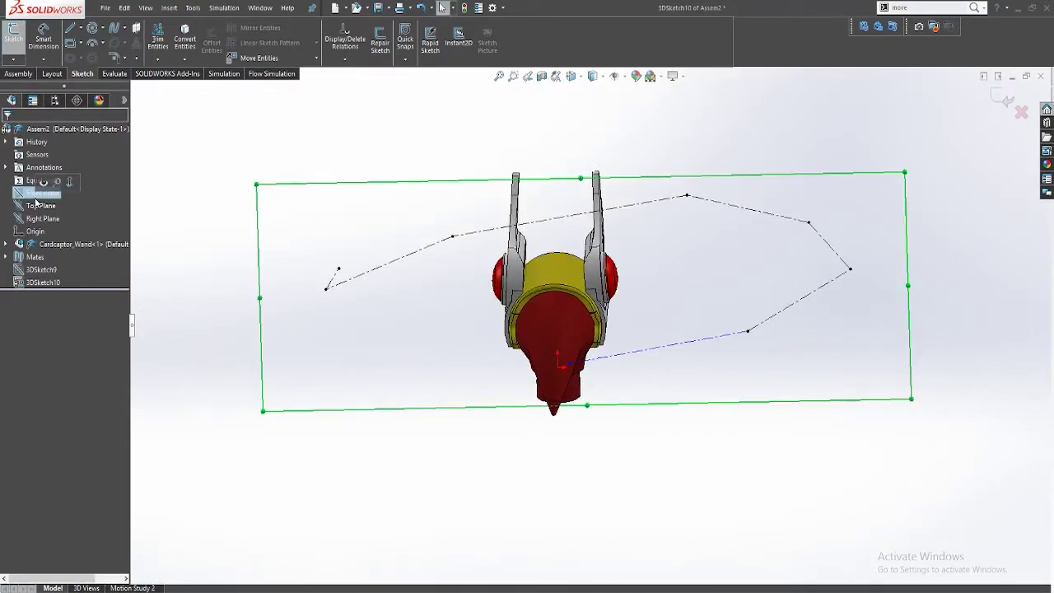
click(25, 206)
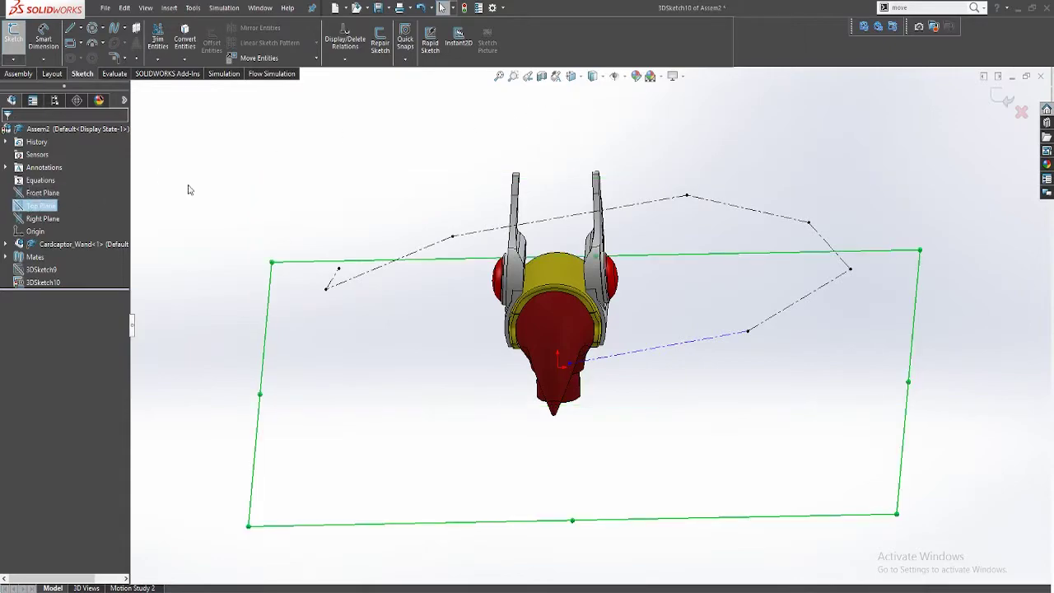
key(ctrl+8)
drag(574, 264, 574, 376)
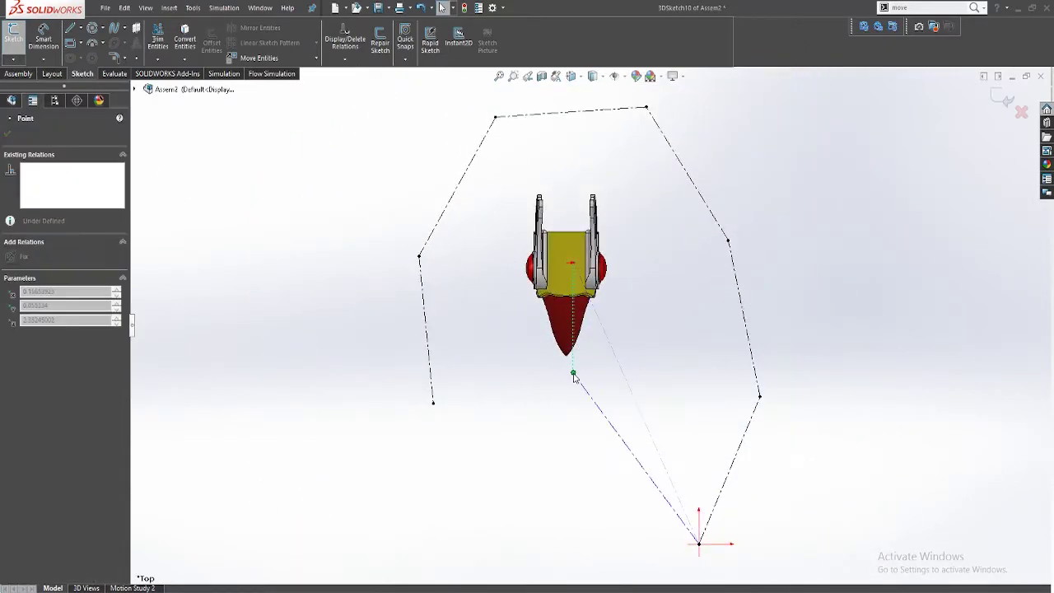
key(Escape)
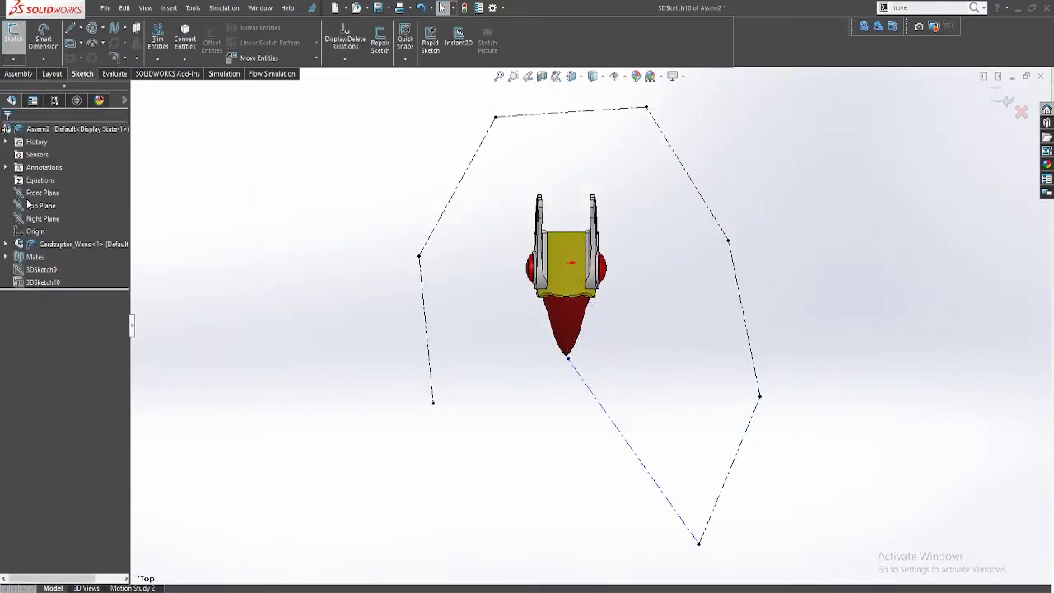
Step: Check the position of the first line's free end against the beak tip from the front and up close
click(41, 193)
key(ctrl+8)
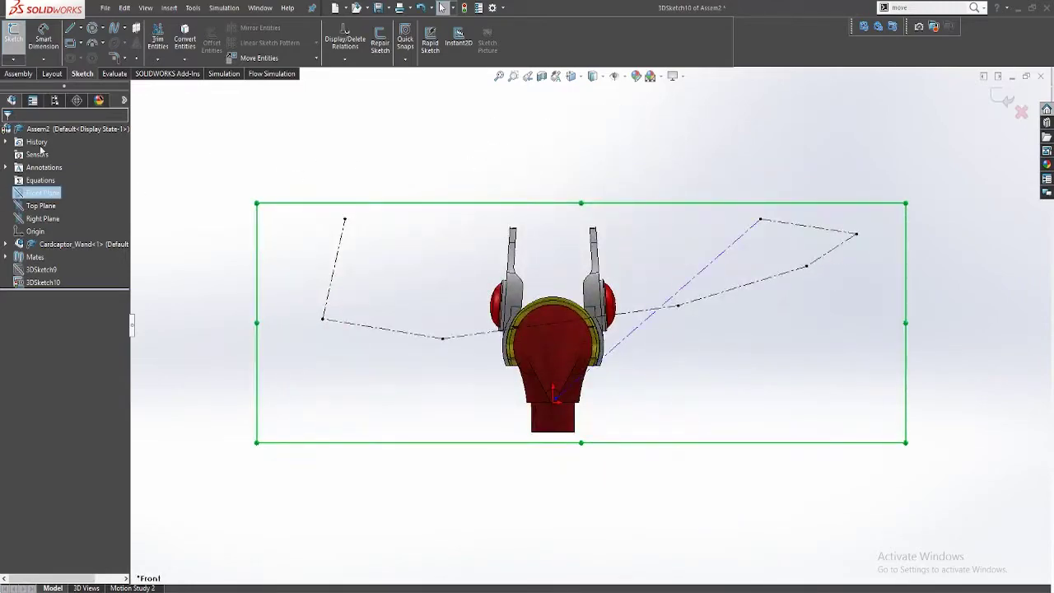
mouse_move(437, 147)
middle_down()
mouse_move(428, 146)
mouse_move(430, 162)
middle_up()
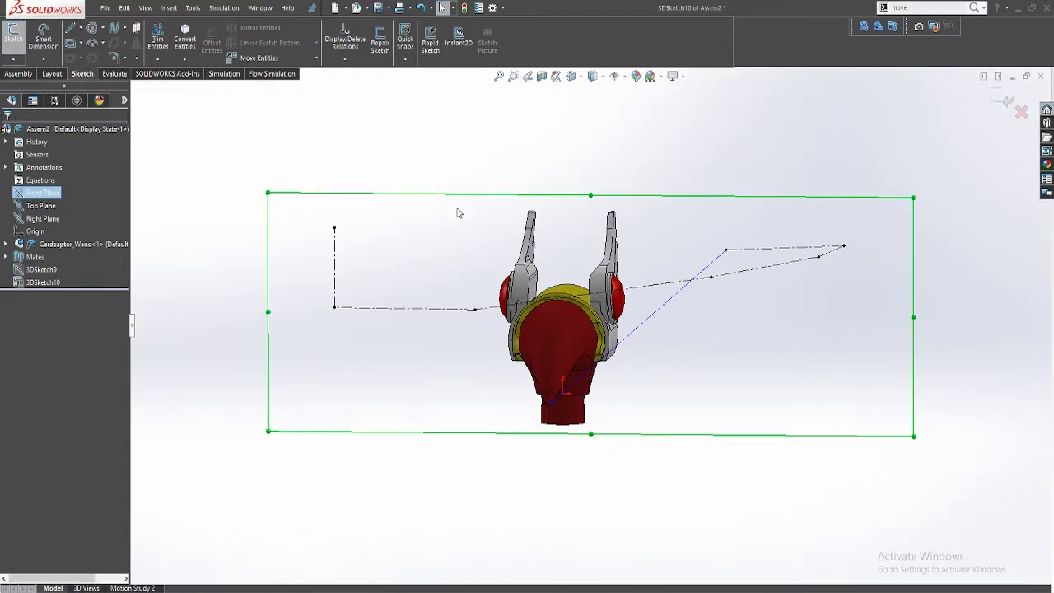
mouse_move(599, 270)
middle_down()
mouse_move(600, 393)
mouse_move(580, 362)
mouse_move(604, 319)
mouse_move(622, 335)
mouse_move(611, 326)
middle_up()
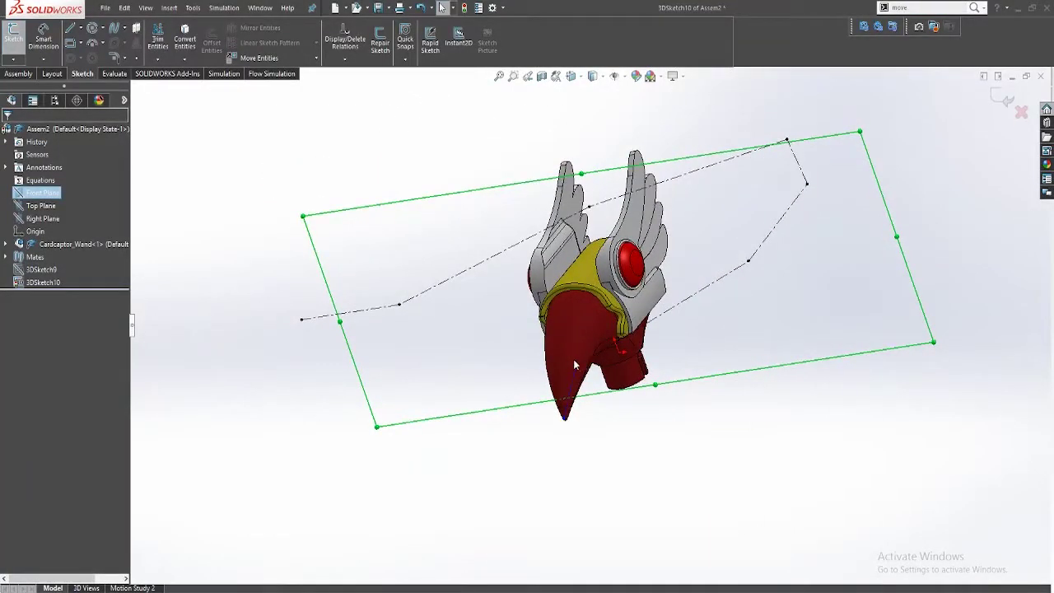
scroll(576, 365, down, 10)
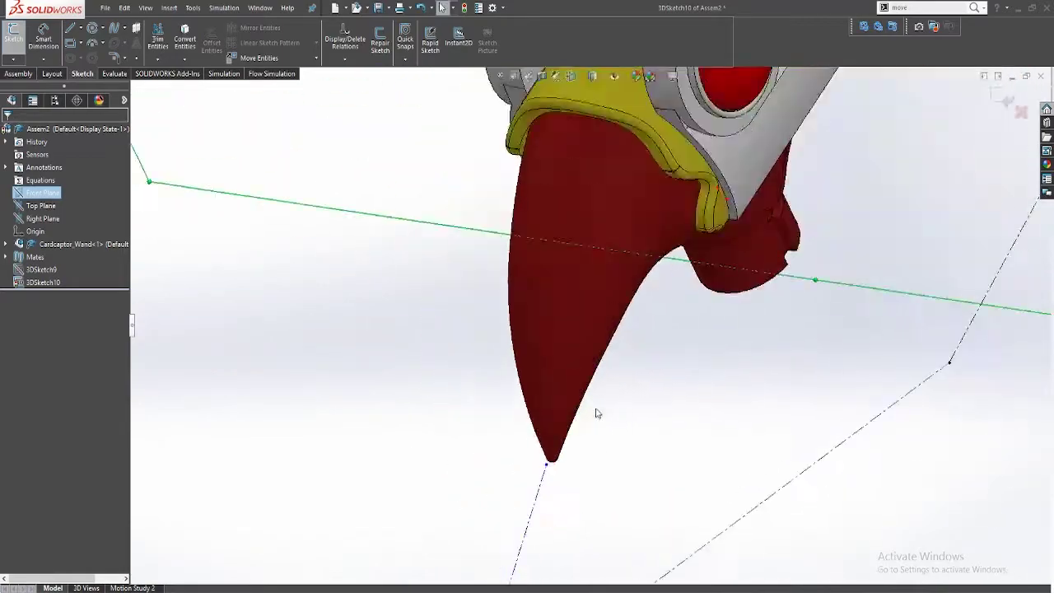
scroll(597, 410, up, 5)
middle_drag(598, 410, 833, 354)
click(765, 409)
Step: Sketch a second construction line from the chain's second vertex to the side of the beak
key(l)
click(846, 410)
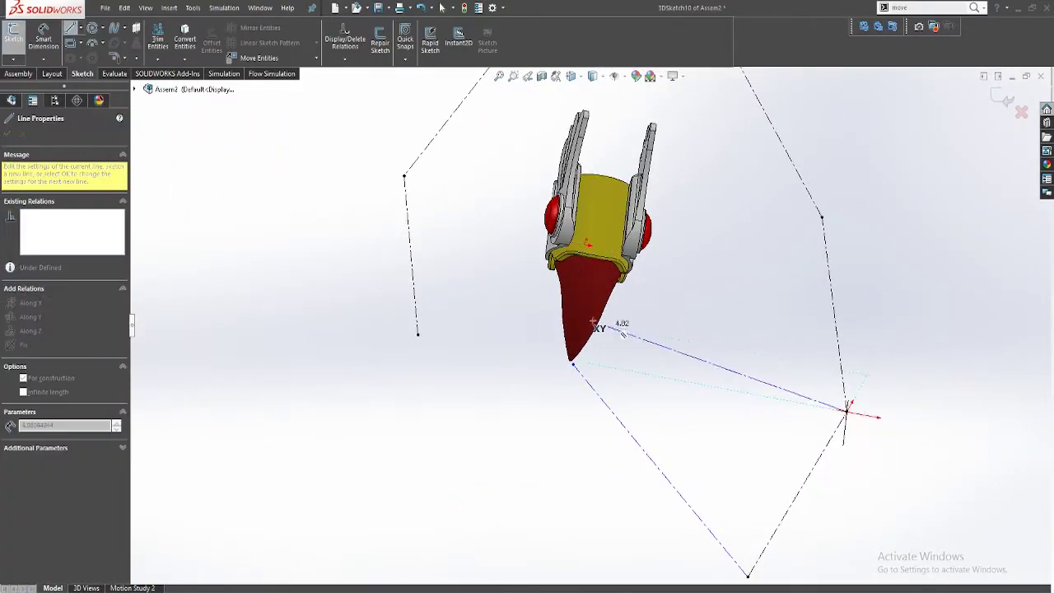
click(584, 318)
key(Escape)
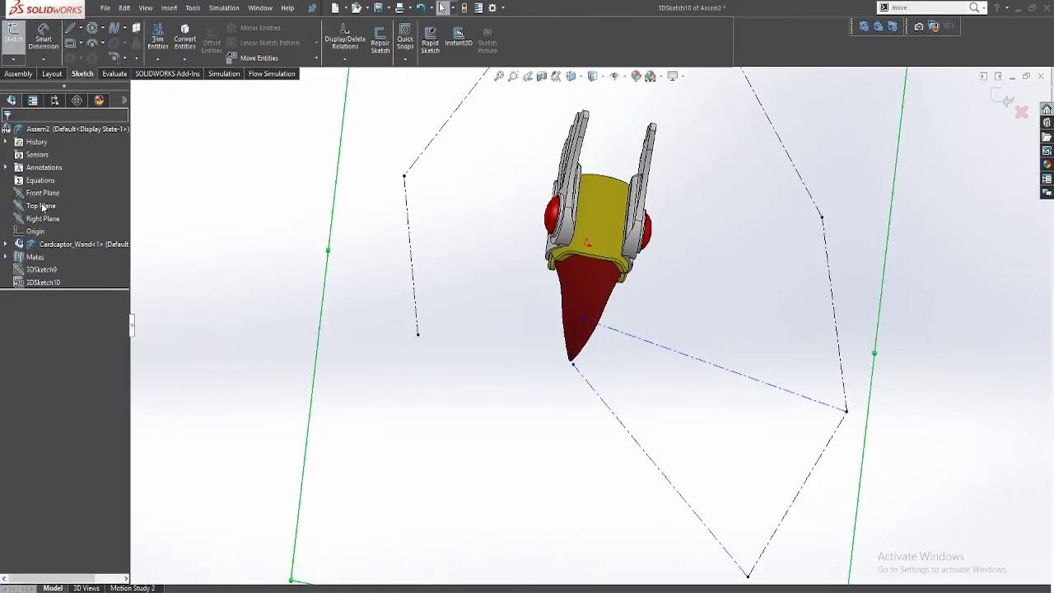
Step: Move the second line's free end onto the side of the beak, aligning it in the top view and lowering it in the front view
click(41, 206)
key(ctrl+8)
drag(544, 397, 581, 321)
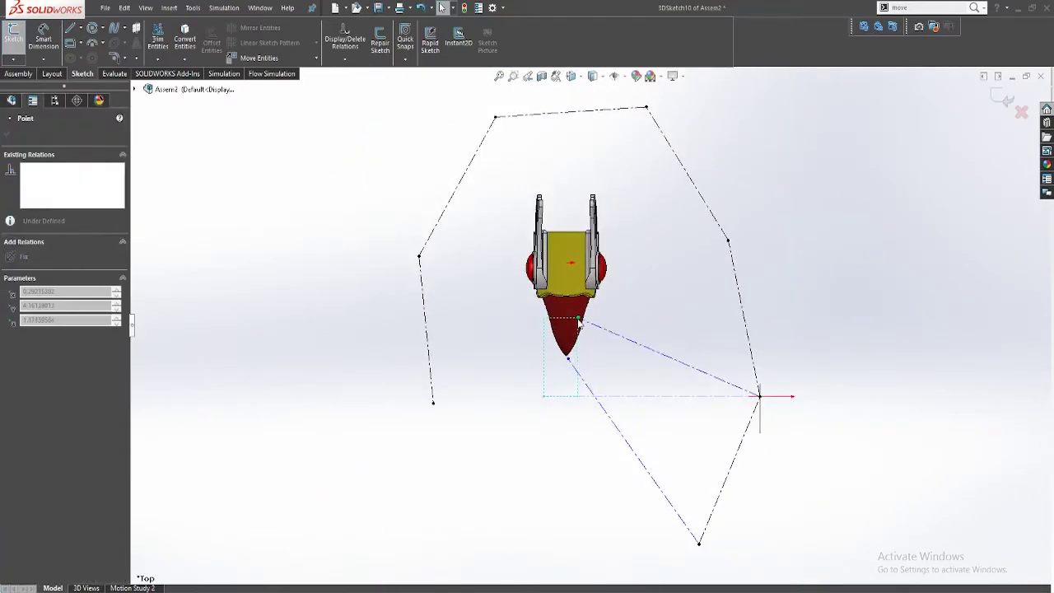
click(590, 355)
click(34, 193)
key(ctrl+8)
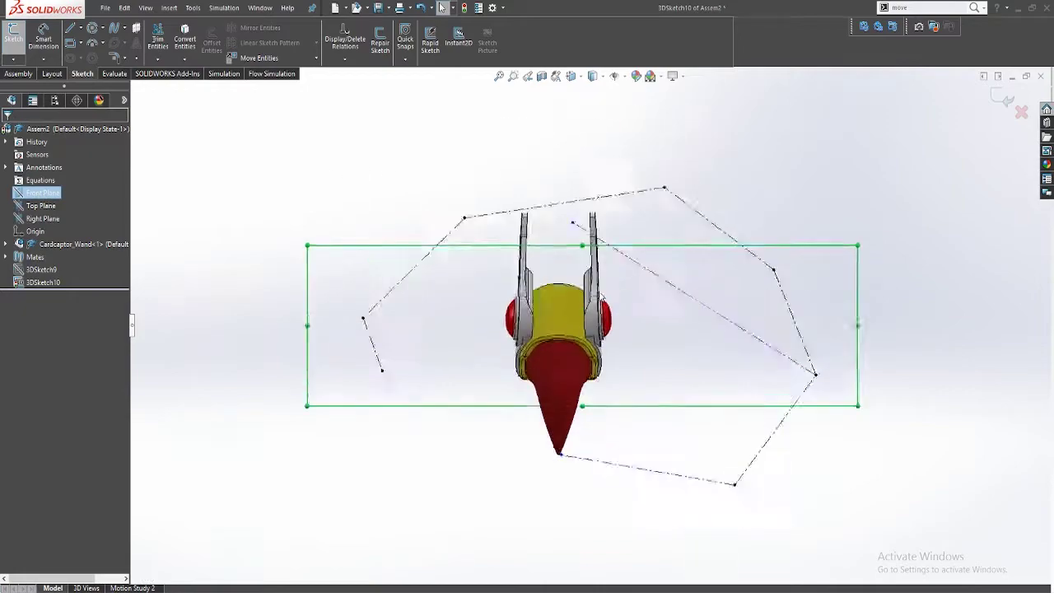
key(Escape)
drag(570, 162, 581, 430)
click(586, 244)
middle_drag(586, 244, 509, 4)
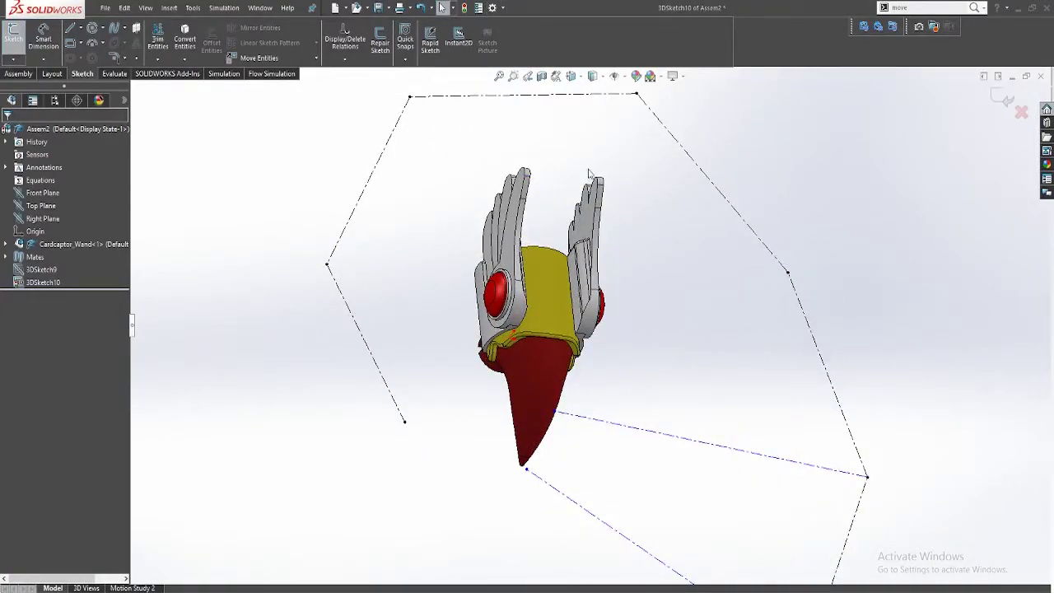
mouse_move(581, 164)
middle_down()
mouse_move(671, 357)
mouse_move(575, 328)
middle_up()
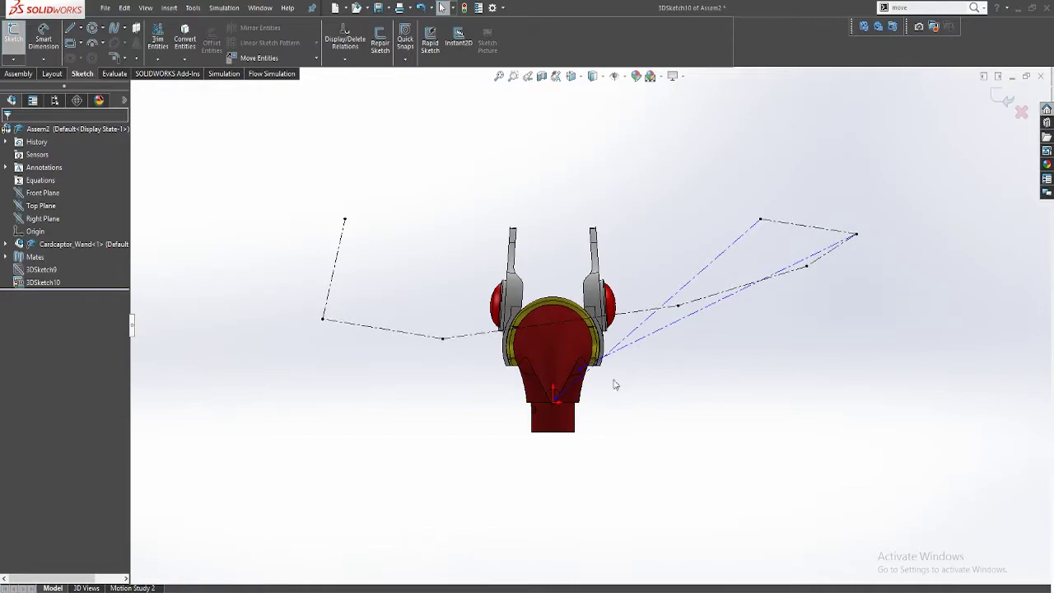
Step: Disable sketch snapping in the Relations/Snaps system options
click(493, 9)
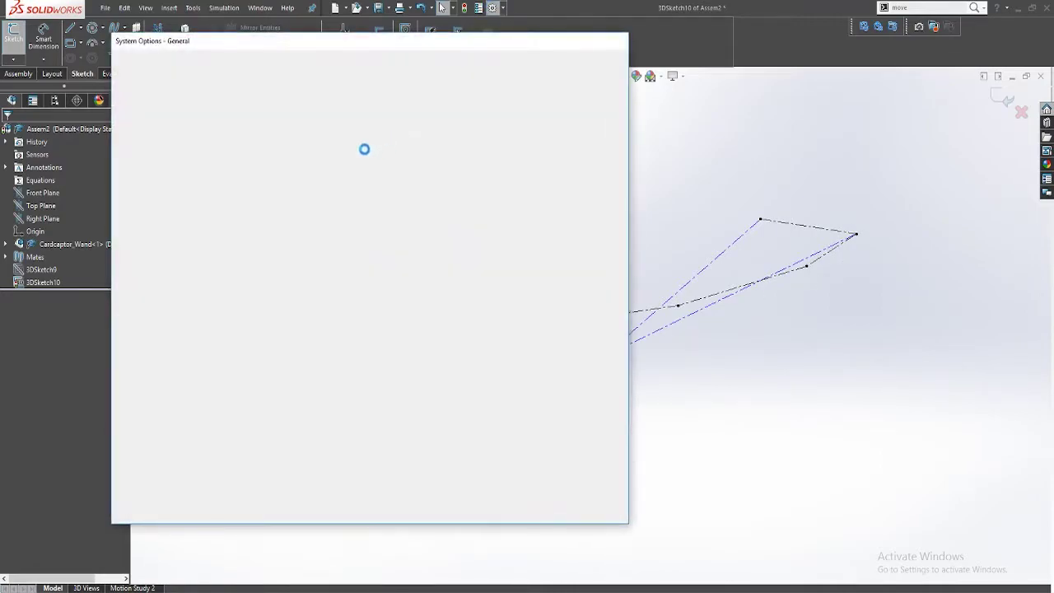
click(229, 64)
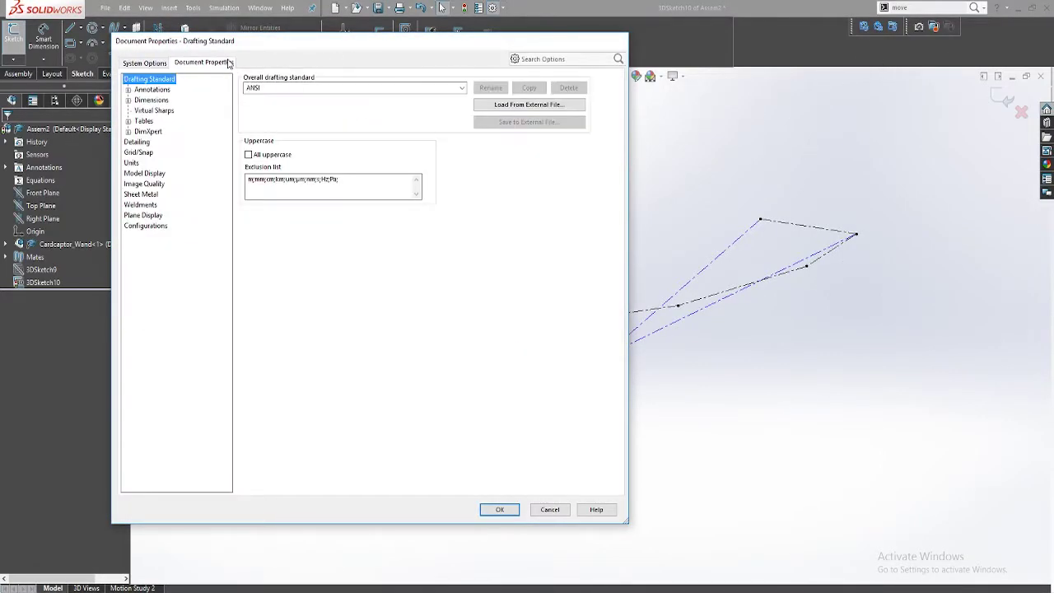
click(145, 64)
click(157, 153)
click(248, 82)
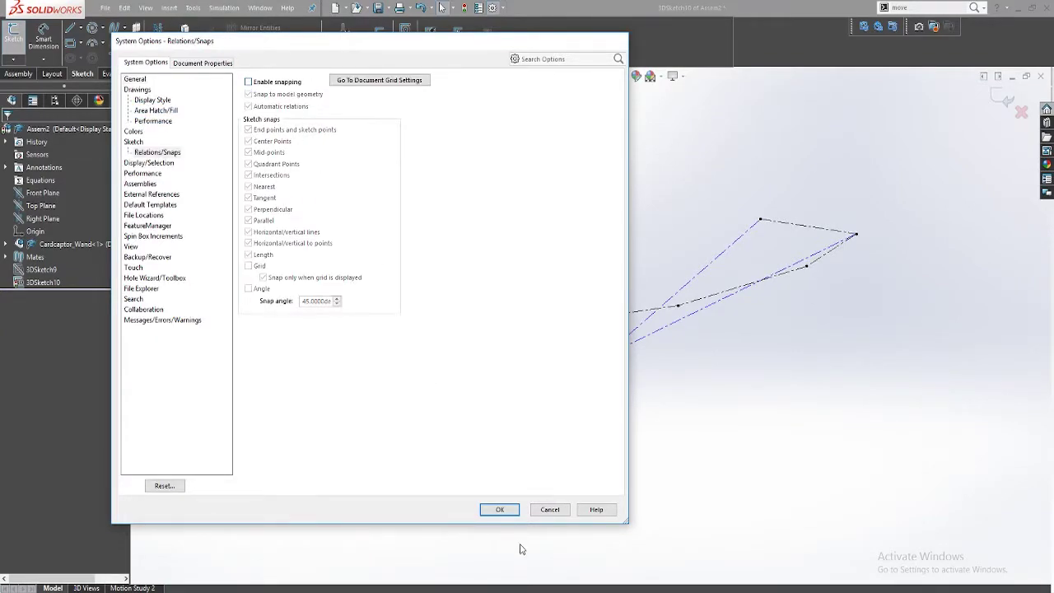
click(498, 509)
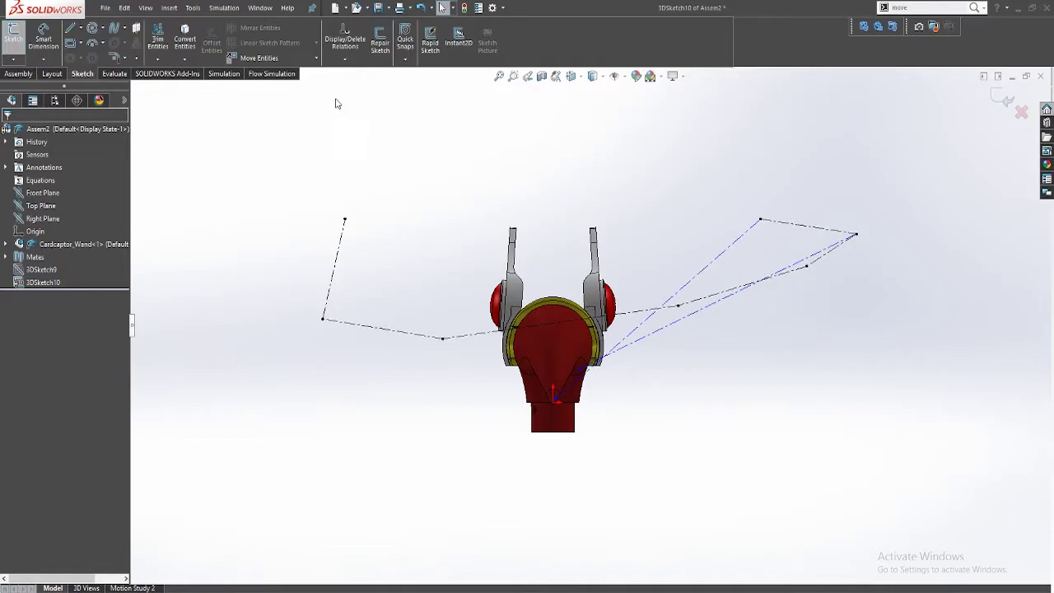
Step: Examine how the two construction lines meet the beak from several angles
middle_drag(548, 106, 730, 287)
key(ctrl+1)
mouse_move(613, 146)
middle_down()
mouse_move(598, 329)
mouse_move(656, 337)
mouse_move(710, 326)
mouse_move(575, 399)
middle_up()
middle_drag(637, 423, 632, 437)
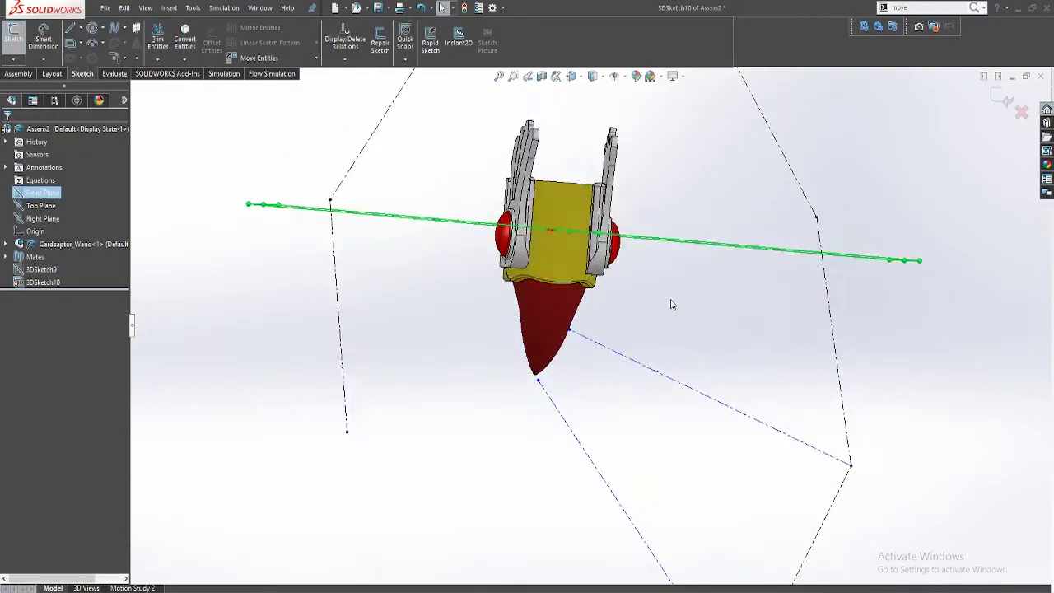
click(657, 302)
middle_drag(373, 313, 344, 159)
scroll(480, 354, down, 3)
mouse_move(691, 449)
middle_down()
mouse_move(670, 466)
mouse_move(681, 440)
mouse_move(768, 362)
middle_up()
scroll(678, 423, up, 5)
middle_drag(696, 367, 647, 252)
Step: Sketch a short loose construction line on the Top Plane between the chain's third vertex and the bird head
click(28, 207)
key(ctrl+8)
key(ctrl+5)
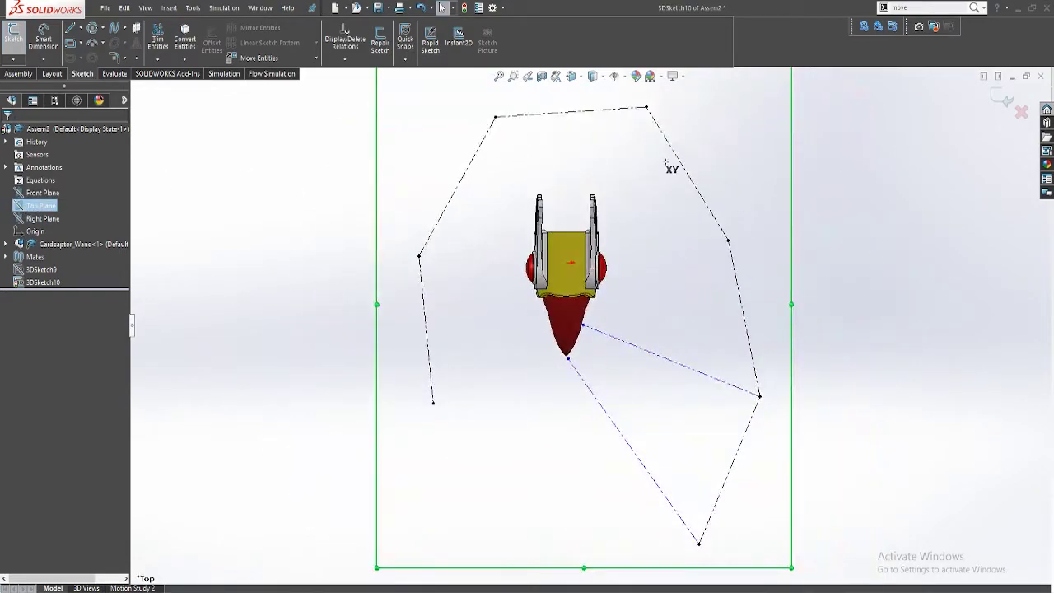
key(l)
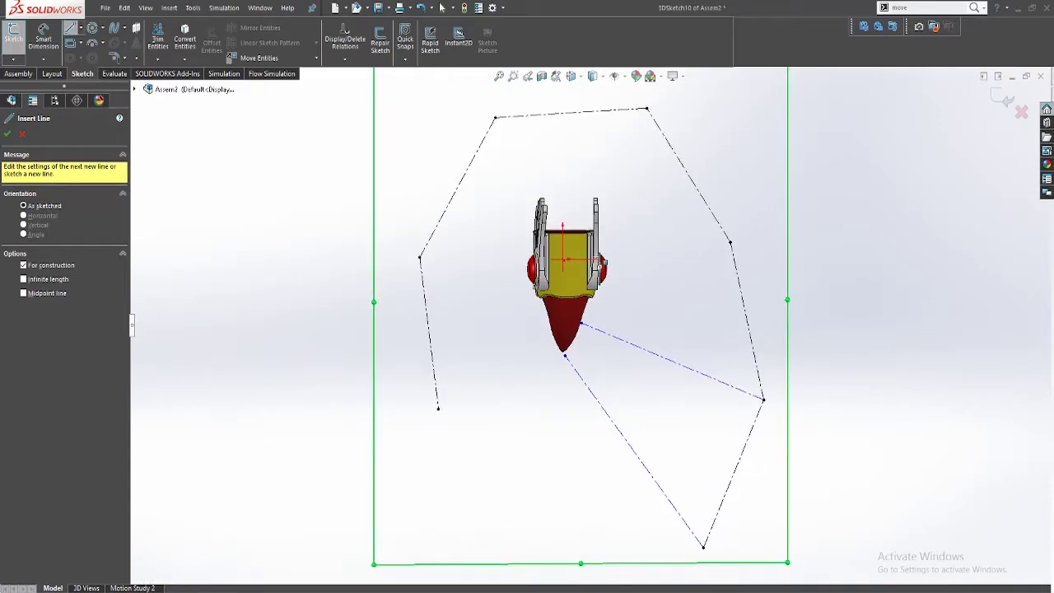
click(714, 251)
click(630, 280)
key(Escape)
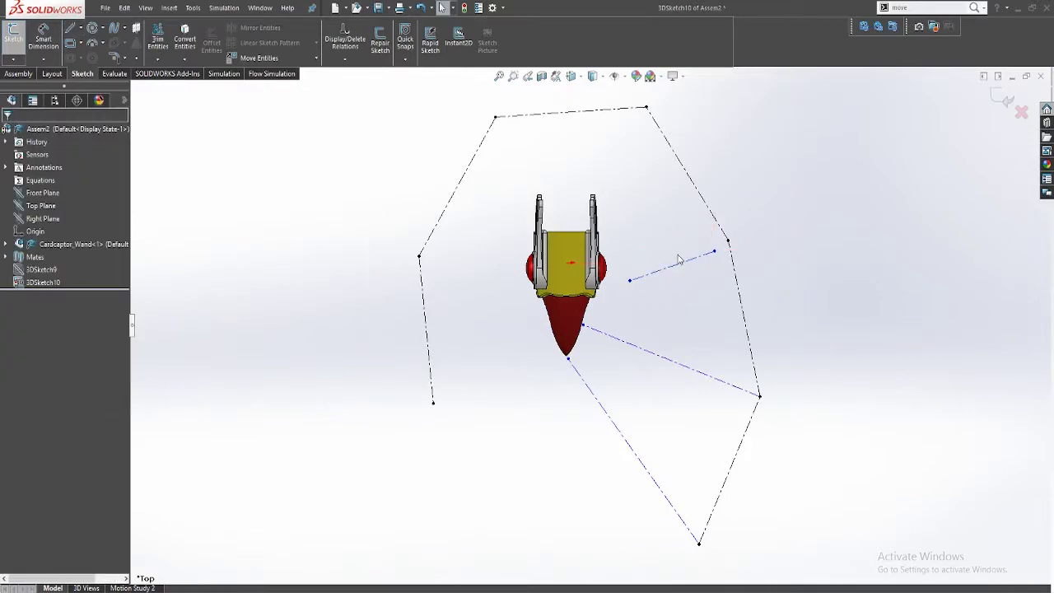
Step: Delete the short line's On Plane relation and merge its outer endpoint with the chain's third vertex
click(666, 269)
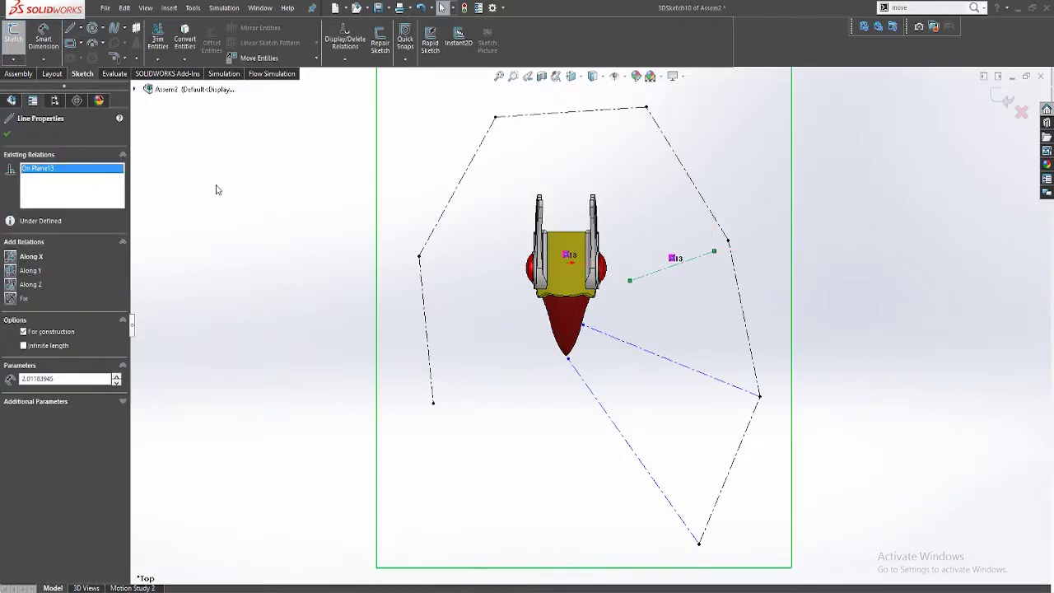
middle_drag(675, 216, 757, 224)
key(Escape)
click(726, 260)
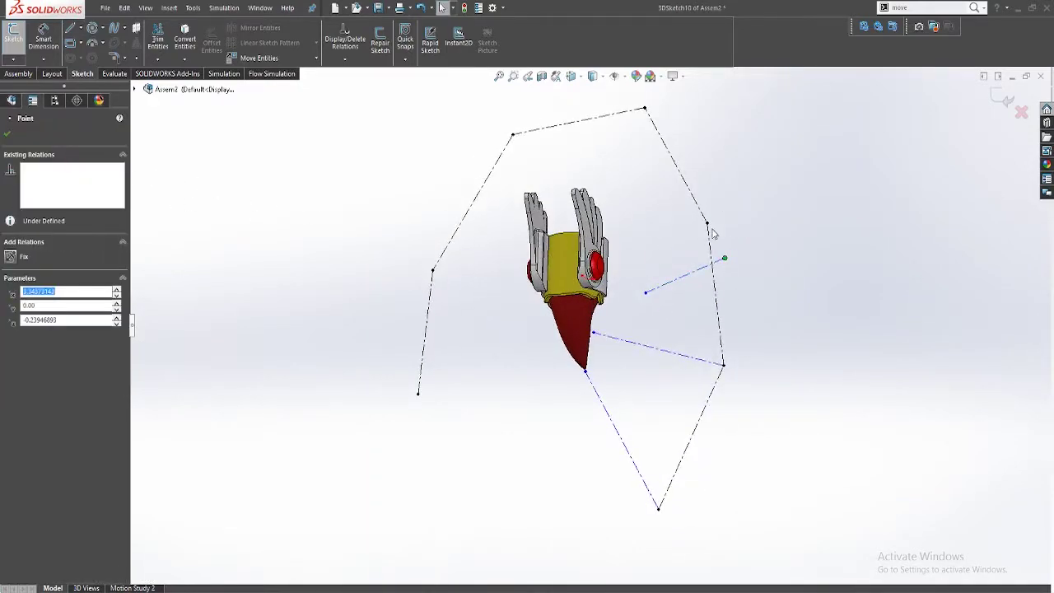
ctrl+click(709, 224)
click(765, 178)
click(777, 318)
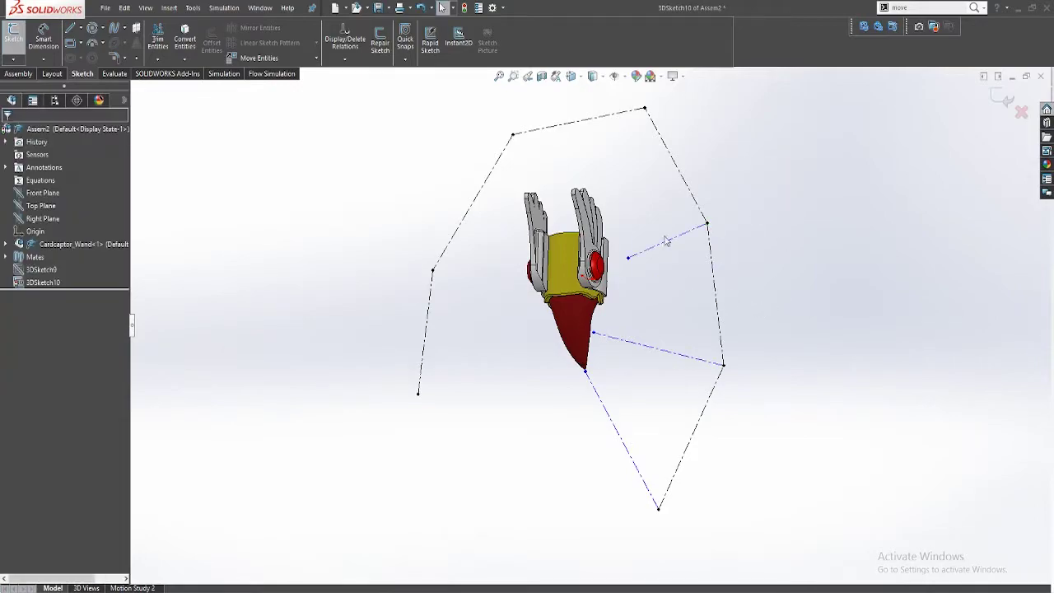
Step: Move the third line's free end to the red gem on the head's side as seen from above
middle_drag(665, 238, 826, 293)
click(686, 266)
click(826, 293)
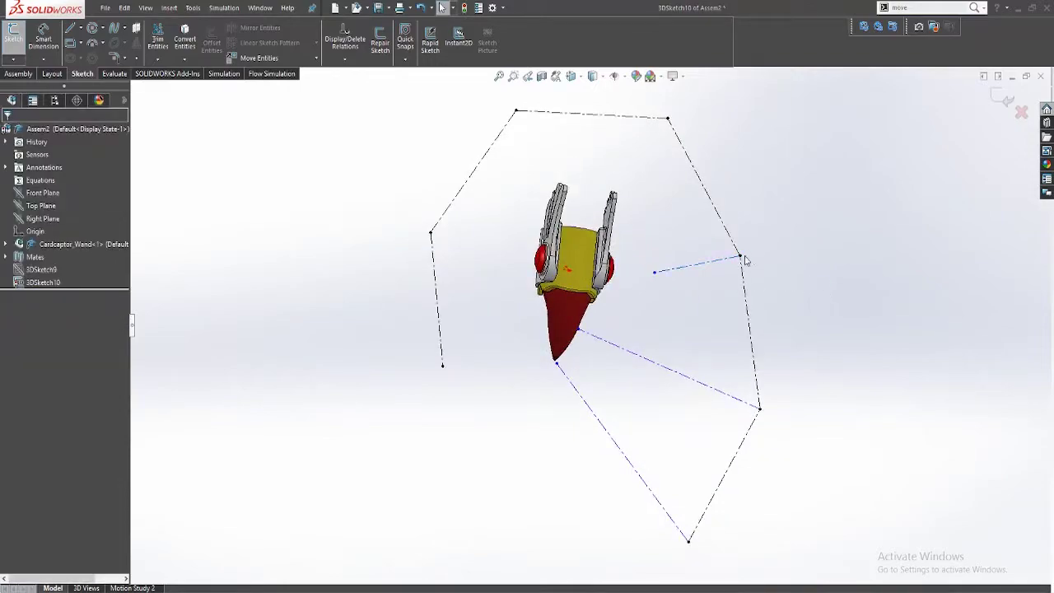
mouse_move(753, 259)
middle_down()
mouse_move(882, 315)
mouse_move(595, 301)
mouse_move(648, 286)
mouse_move(638, 277)
mouse_move(718, 319)
mouse_move(628, 283)
mouse_move(646, 283)
middle_up()
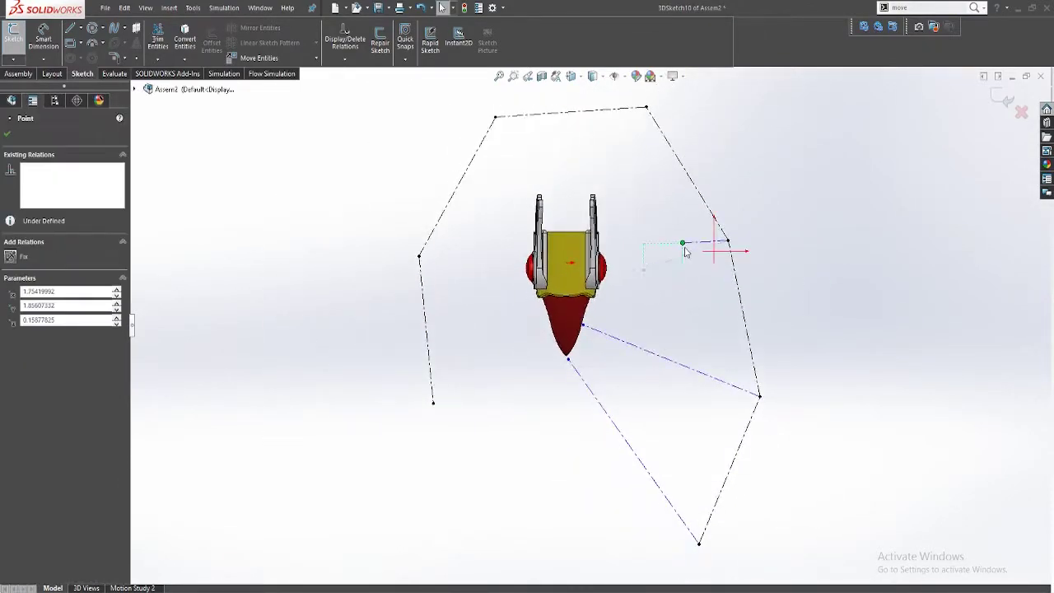
drag(682, 258, 607, 267)
click(664, 298)
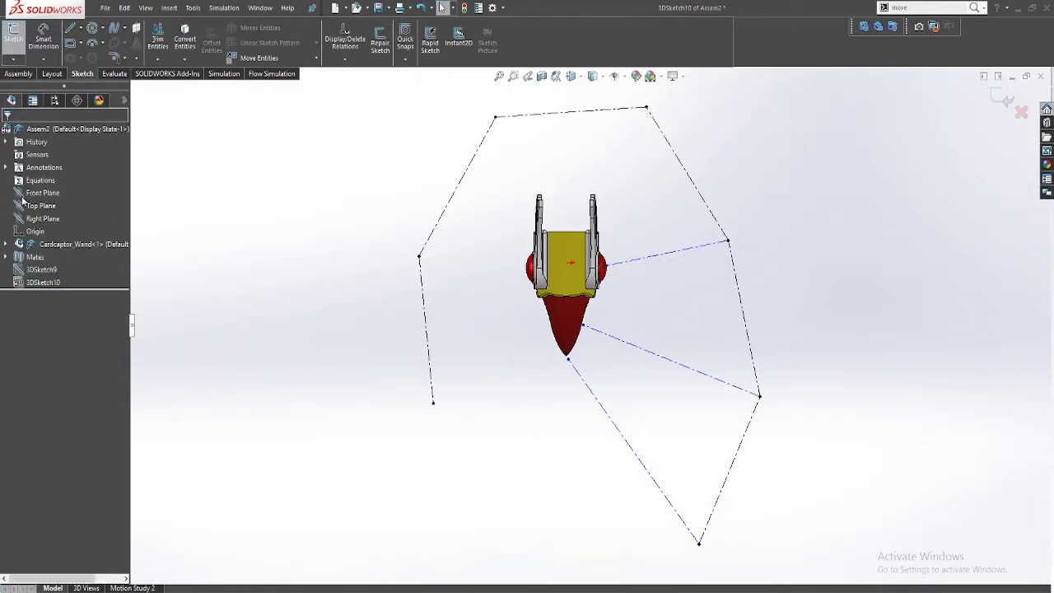
Step: Lower the third line's free end onto the red gem in the front view
click(30, 209)
click(38, 195)
key(ctrl+8)
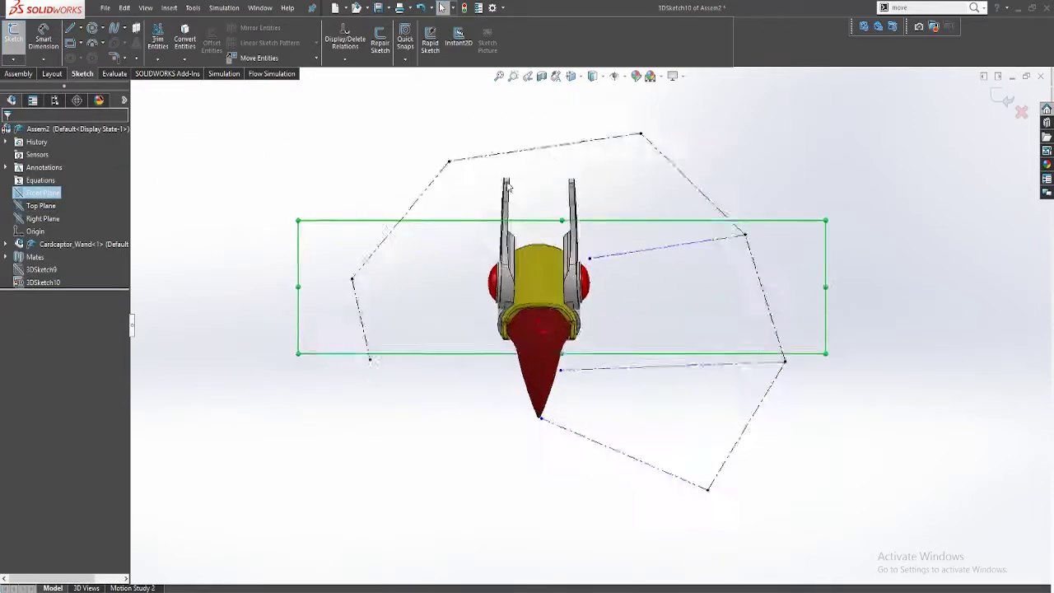
drag(614, 264, 615, 310)
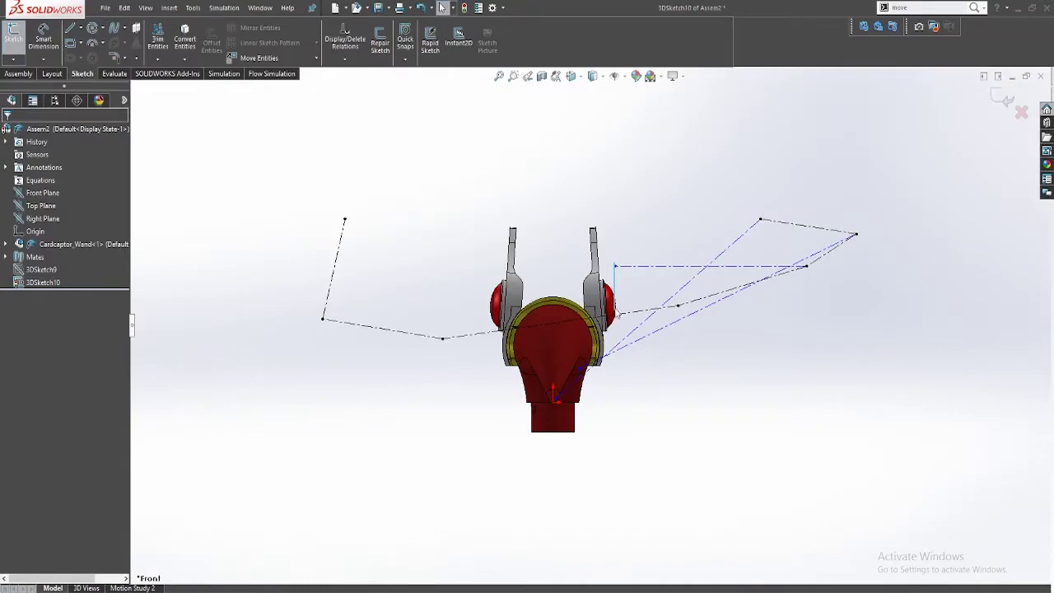
drag(616, 267, 619, 305)
click(619, 268)
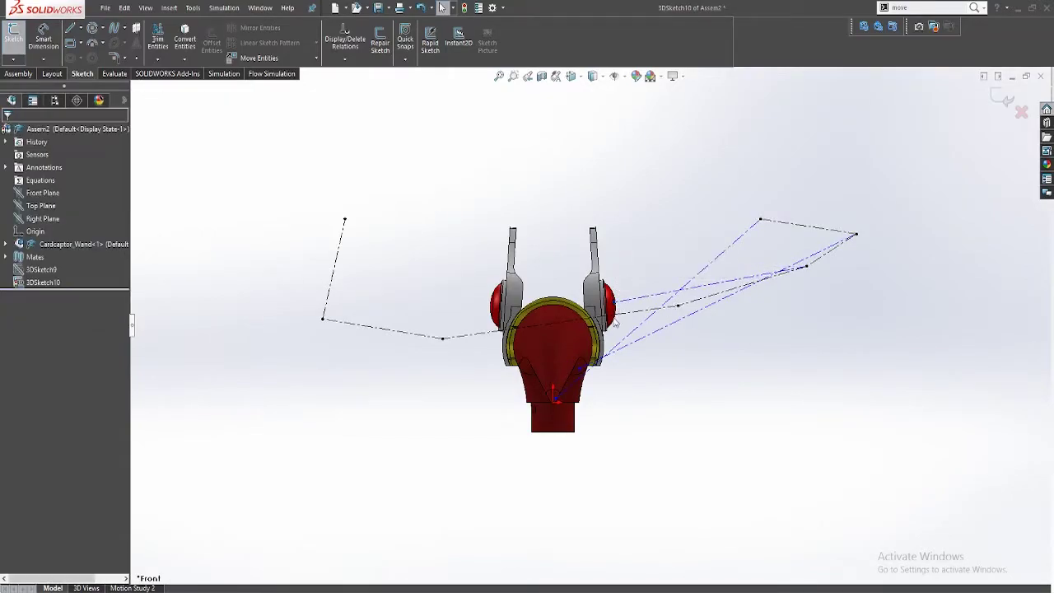
Step: Sketch a short construction line near the chain's fourth vertex and merge its outer endpoint with that vertex
mouse_move(603, 326)
middle_down()
mouse_move(466, 340)
mouse_move(626, 419)
mouse_move(661, 391)
mouse_move(665, 451)
mouse_move(693, 499)
mouse_move(759, 466)
middle_up()
drag(672, 454, 679, 533)
key(Escape)
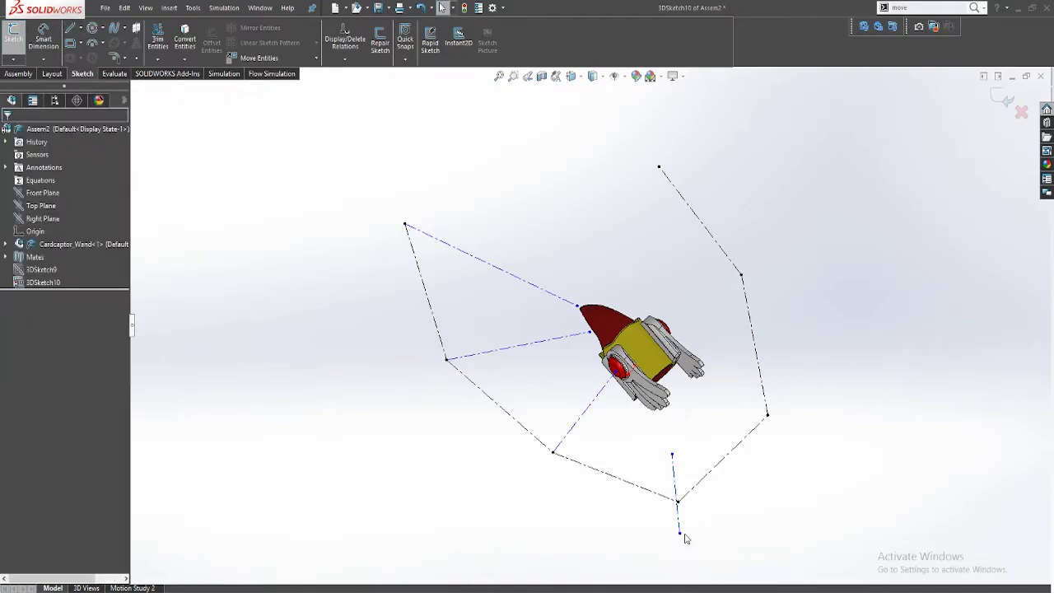
click(679, 533)
ctrl+click(678, 501)
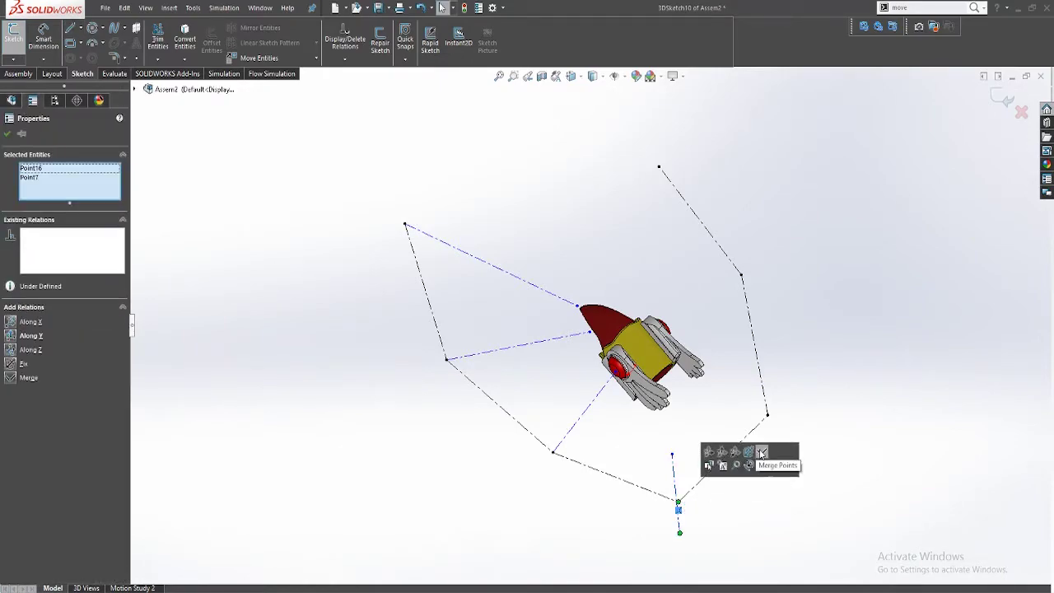
click(762, 452)
Step: Move the fourth line's free end to the back of the head beside the adjacent wing, using the top and front views
middle_drag(741, 579, 412, 333)
drag(428, 324, 481, 355)
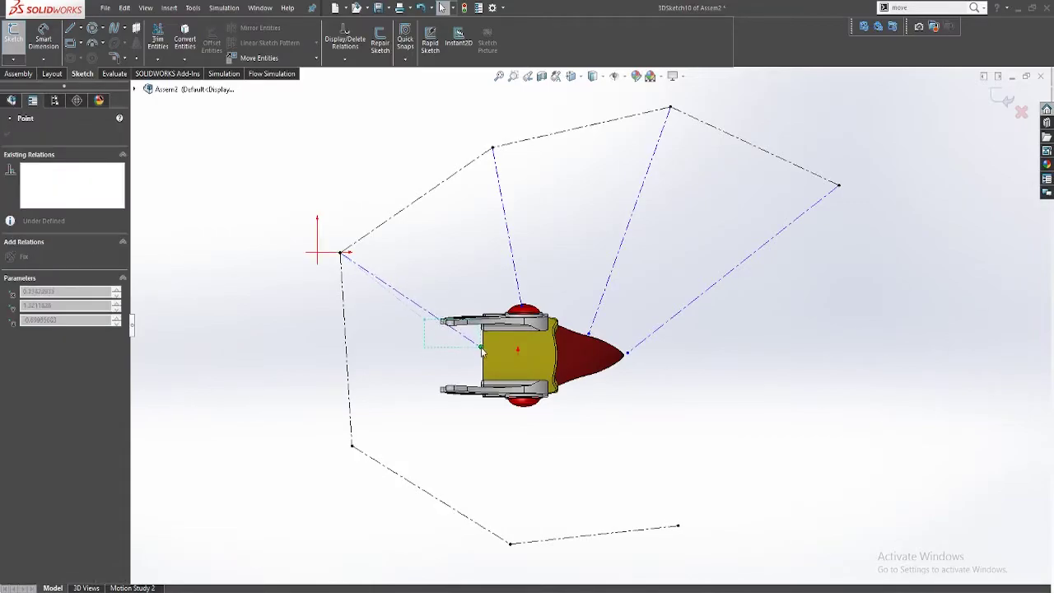
click(427, 274)
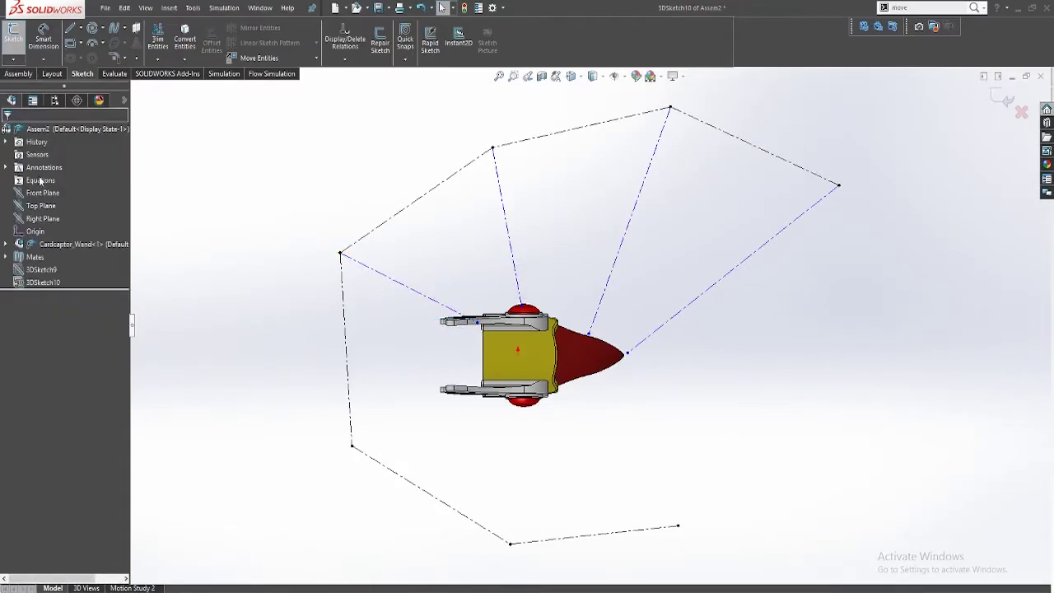
key(ctrl+8)
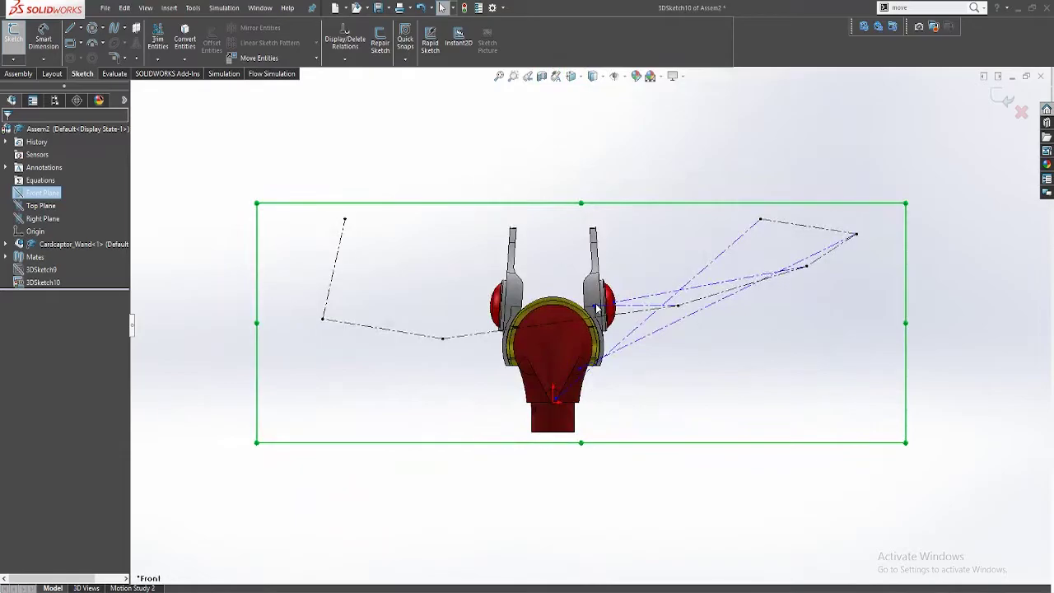
mouse_move(596, 307)
middle_down()
mouse_move(454, 308)
mouse_move(510, 435)
mouse_move(659, 360)
mouse_move(927, 299)
mouse_move(699, 332)
mouse_move(769, 508)
mouse_move(670, 486)
mouse_move(835, 487)
mouse_move(795, 510)
mouse_move(771, 405)
mouse_move(668, 397)
mouse_move(694, 468)
middle_up()
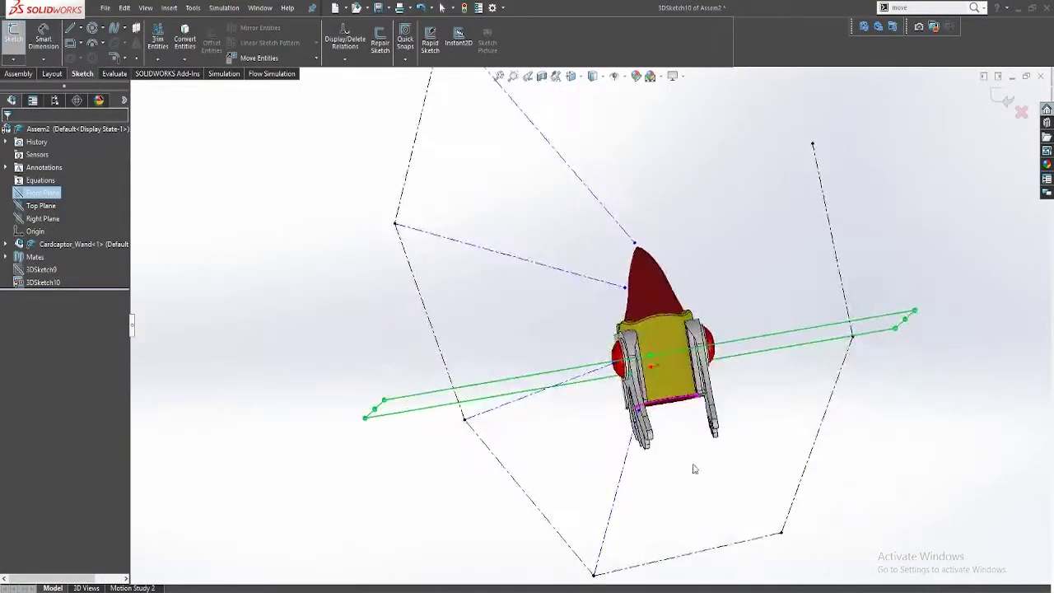
Step: Sketch a construction line from near the chain's fifth vertex toward the head and merge its outer endpoint with that vertex
mouse_move(758, 546)
middle_down()
mouse_move(782, 510)
mouse_move(767, 469)
mouse_move(689, 404)
mouse_move(664, 419)
mouse_move(744, 546)
middle_up()
click(741, 546)
click(806, 570)
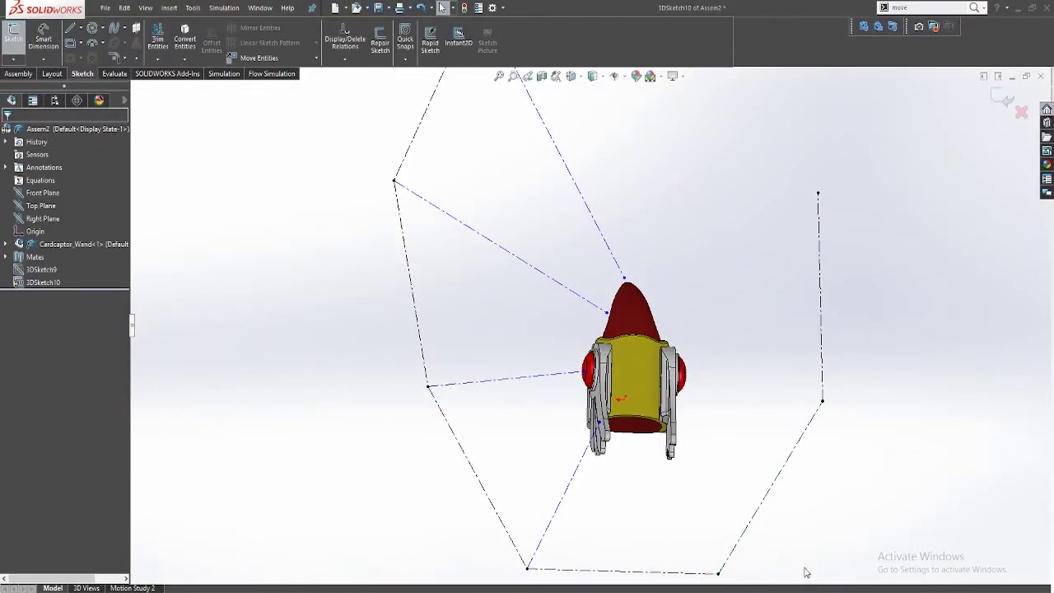
drag(714, 558, 647, 441)
key(Escape)
click(713, 559)
ctrl+click(720, 573)
click(803, 531)
Step: Shift the fifth line's free end toward the rear of the head between the wings, as seen from above
ctrl+middle_drag(794, 494, 761, 316)
key(Escape)
middle_drag(639, 309, 777, 409)
key(ctrl+5)
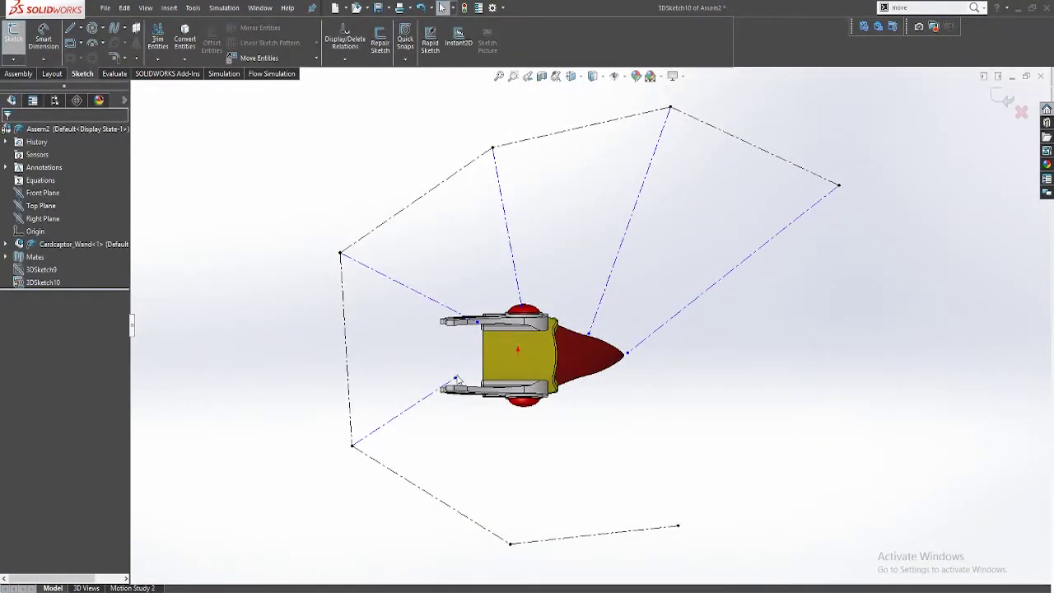
click(455, 377)
mouse_move(651, 247)
middle_down()
mouse_move(640, 183)
mouse_move(662, 241)
mouse_move(650, 165)
middle_up()
click(662, 241)
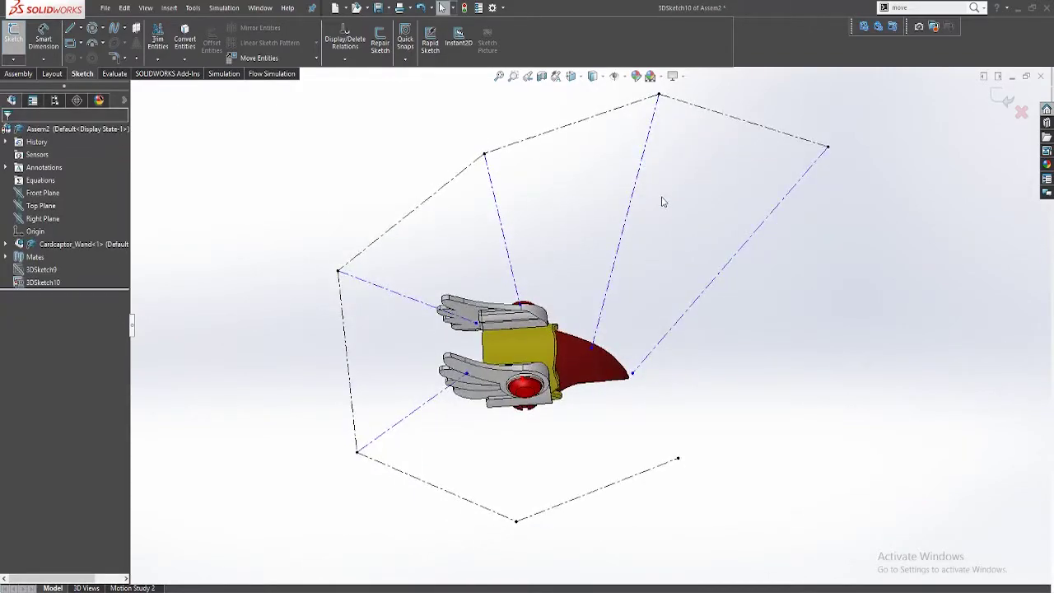
mouse_move(667, 230)
right_down()
mouse_move(677, 188)
mouse_move(653, 214)
mouse_move(671, 183)
mouse_move(654, 190)
mouse_move(659, 216)
right_up()
right_drag(811, 228, 776, 206)
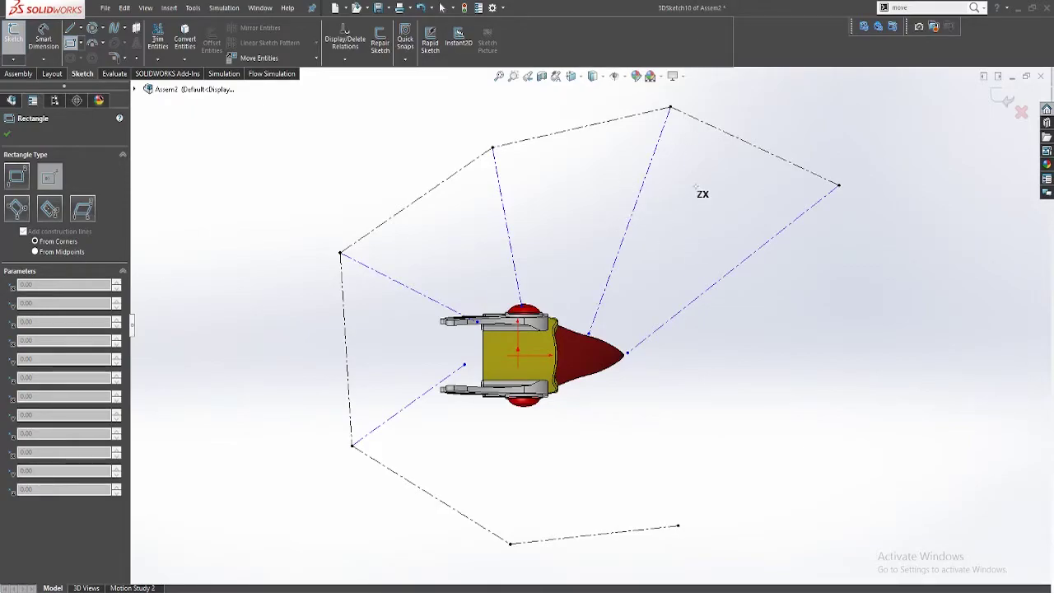
middle_drag(637, 239, 655, 373)
key(Escape)
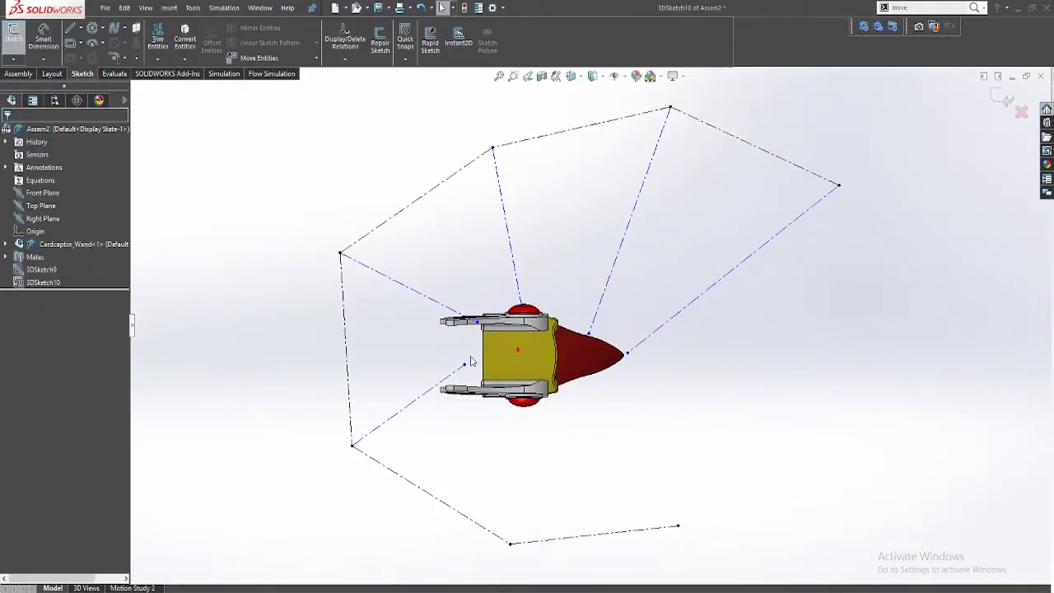
Step: Place the fifth line's free end at the head's rear edge beside the second wing, adjusting it in the top and front views
click(464, 366)
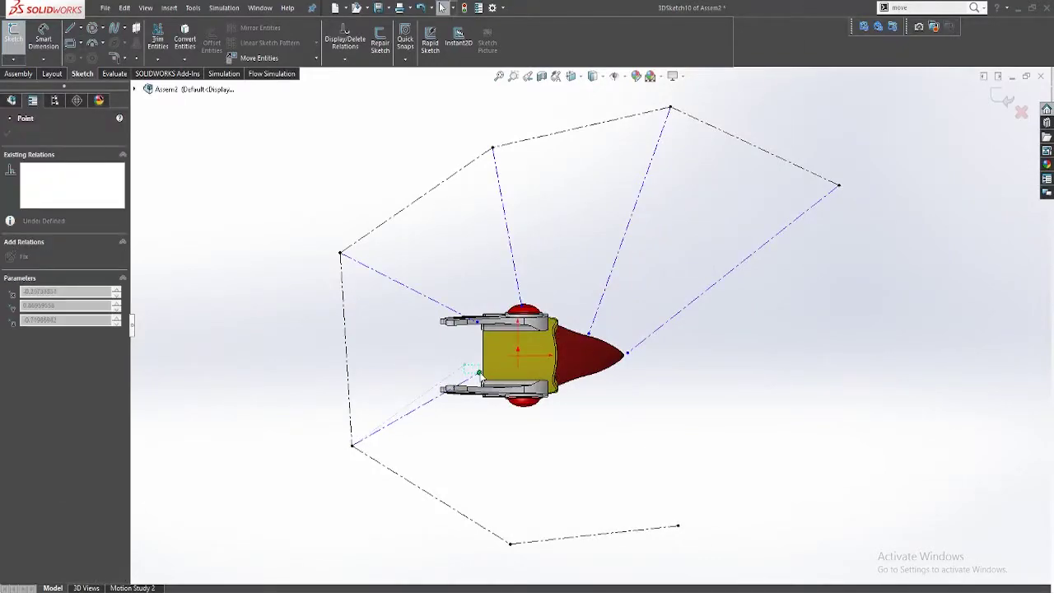
click(465, 360)
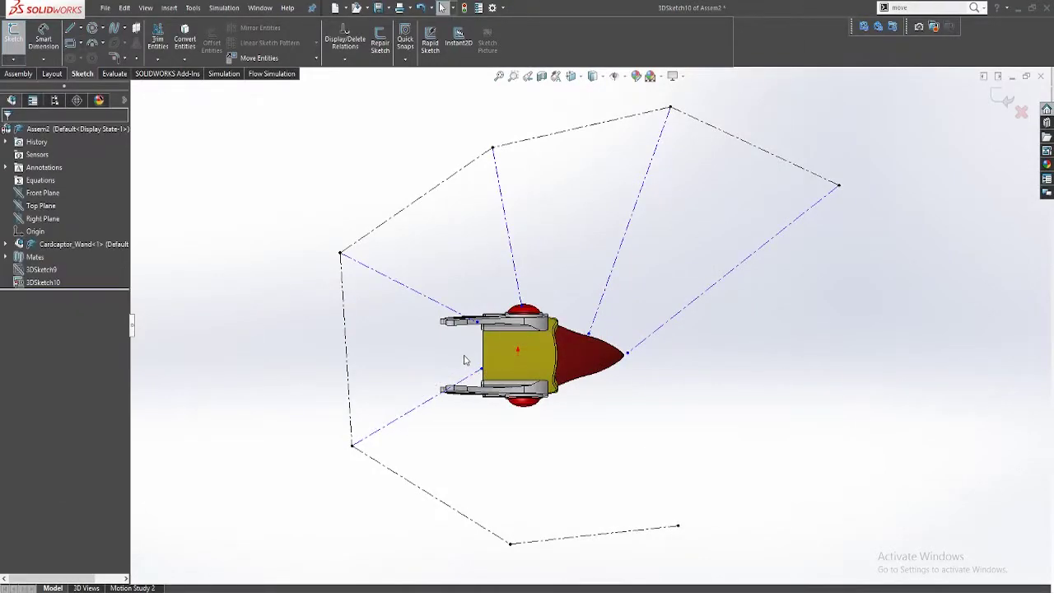
click(42, 194)
key(ctrl+8)
click(512, 323)
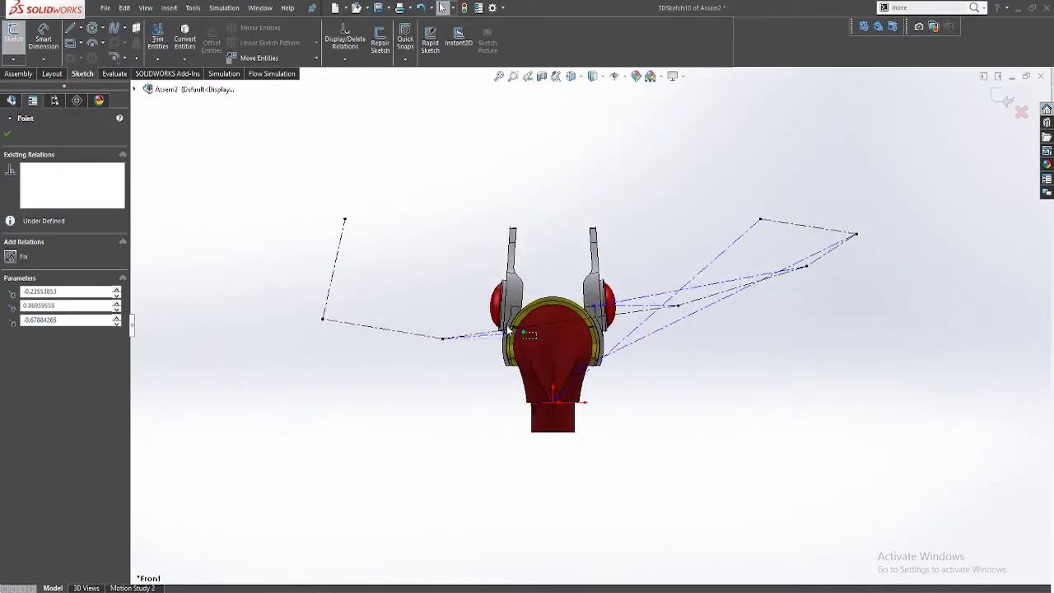
click(486, 392)
Step: Sketch a short construction line beside the chain's sixth vertex and merge its outer endpoint with that vertex
middle_drag(379, 328, 470, 497)
key(l)
drag(411, 484, 455, 399)
key(Escape)
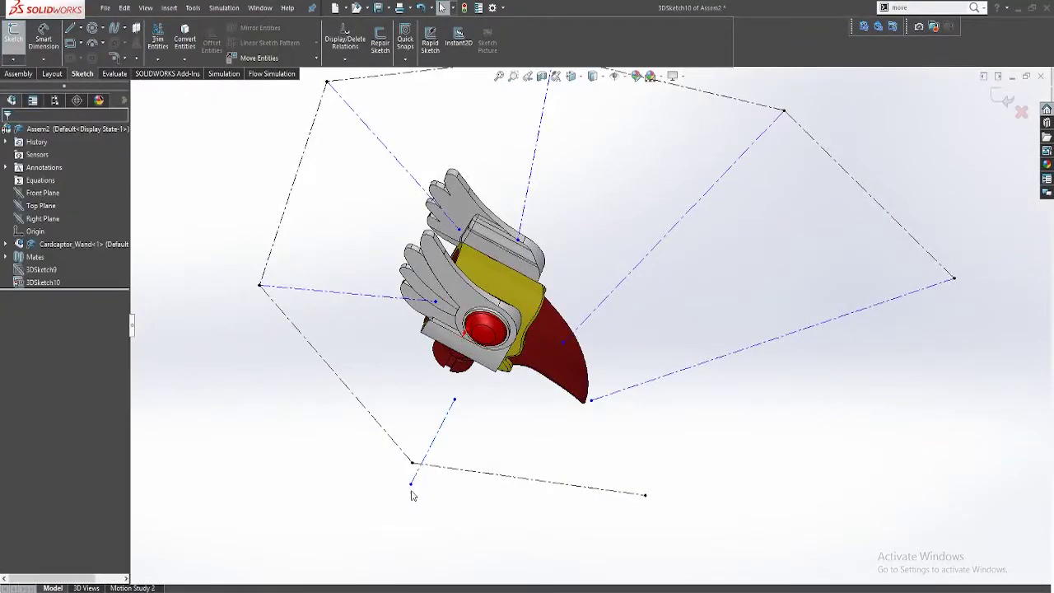
click(411, 484)
ctrl+click(412, 462)
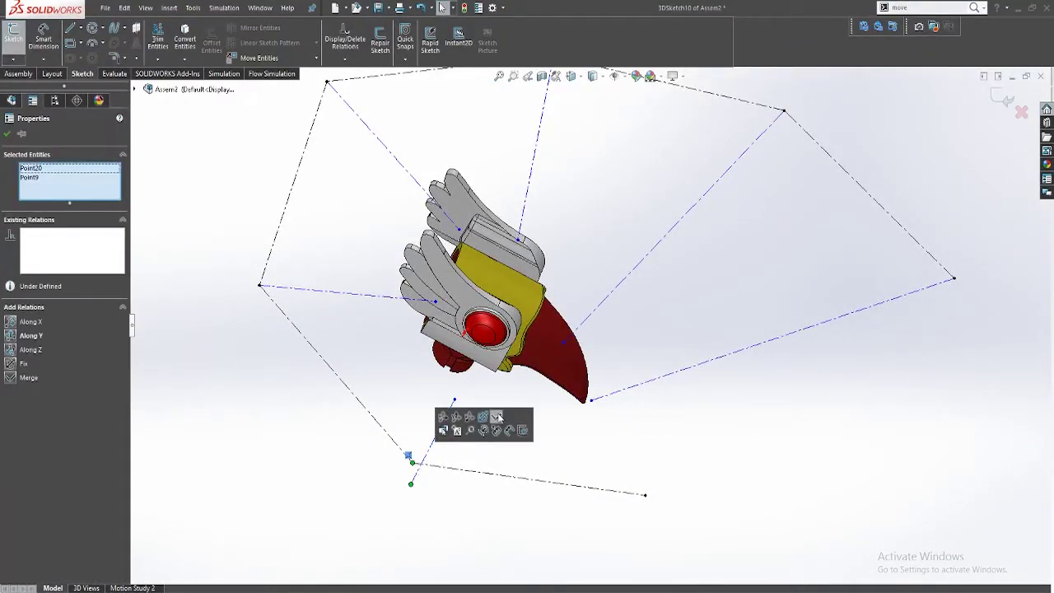
click(497, 416)
Step: Move the sixth line's free end onto the second red gem, aligning it in the top and front views
middle_drag(489, 402, 553, 344)
scroll(552, 343, down, 5)
click(539, 294)
click(571, 399)
middle_drag(571, 400, 414, 424)
key(ctrl+1)
drag(519, 447, 524, 408)
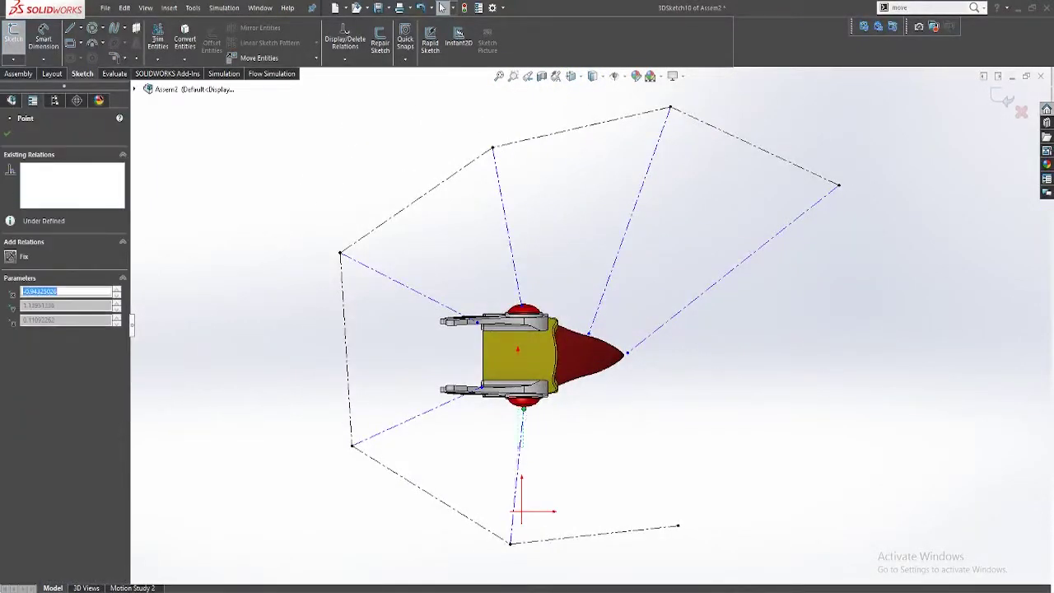
click(151, 299)
drag(489, 319, 490, 307)
key(Escape)
Step: Sketch a short construction line near the chain's last vertex and merge its outer endpoint with that vertex
middle_drag(346, 219, 518, 451)
scroll(556, 375, down, 5)
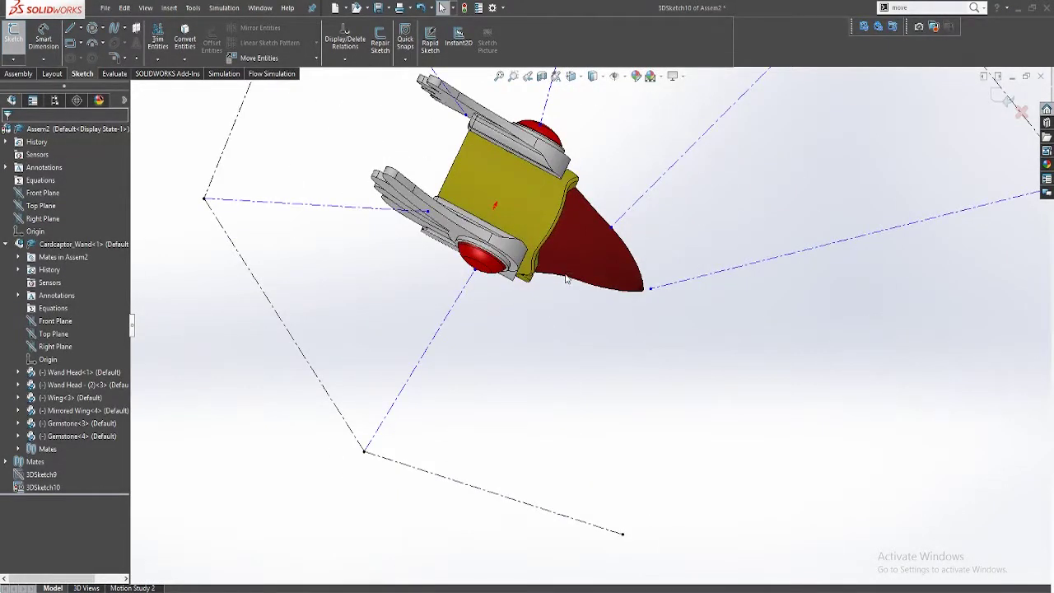
key(ctrl+5)
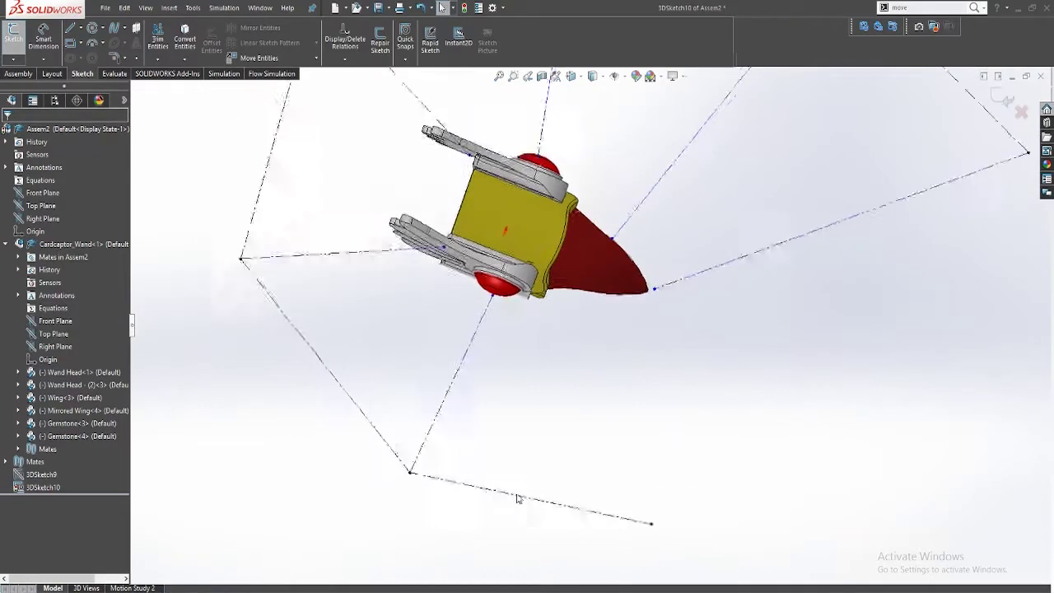
key(l)
drag(670, 510, 616, 452)
key(Escape)
click(633, 470)
click(722, 419)
click(669, 510)
ctrl+click(678, 525)
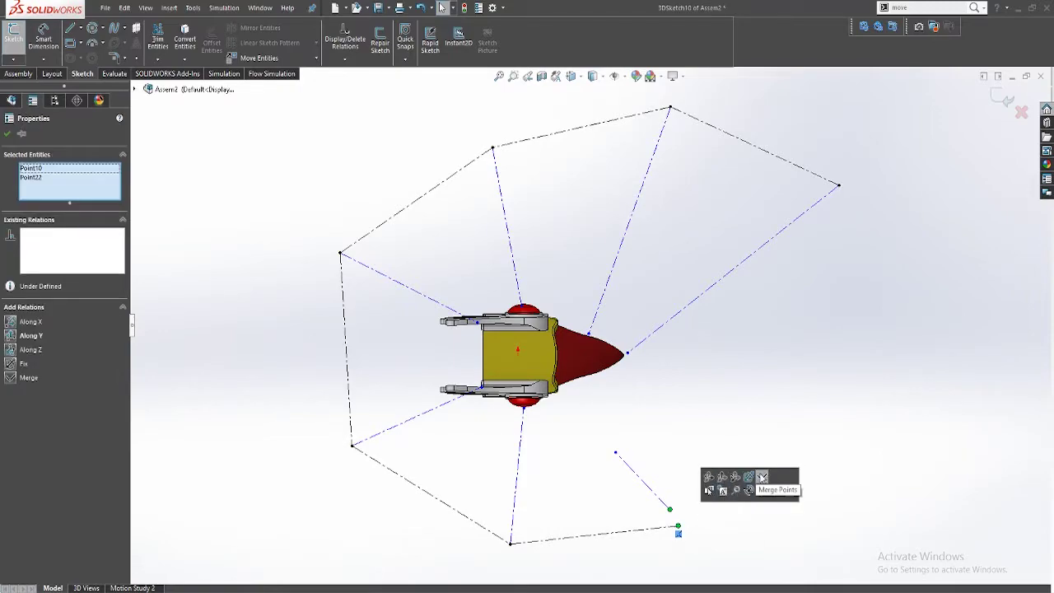
click(762, 477)
Step: Move the seventh line's free end to the side of the beak, aligning it in the top and front views
middle_drag(685, 427, 767, 436)
key(ctrl+5)
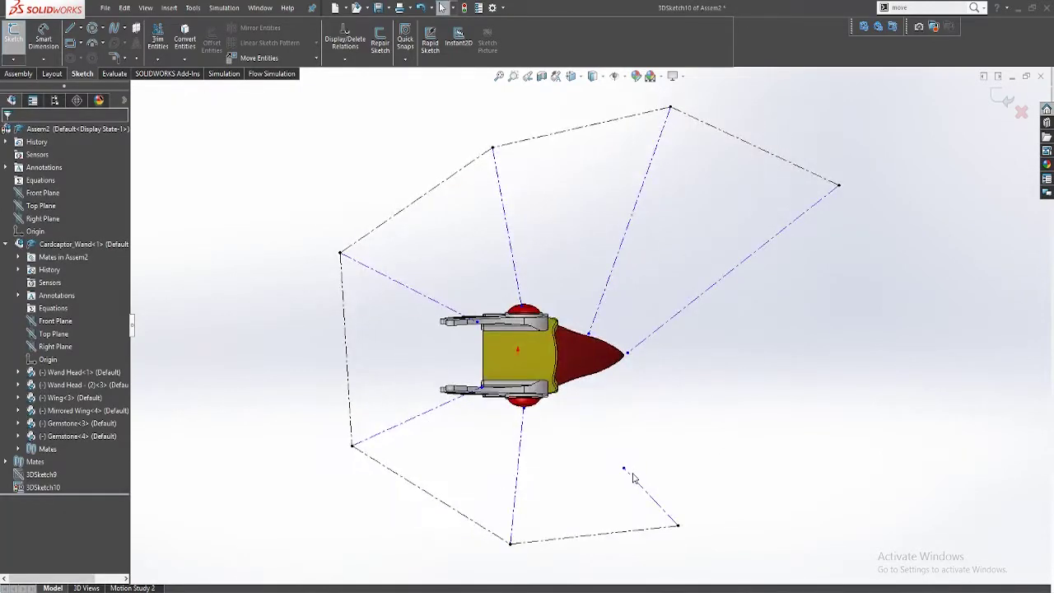
drag(624, 468, 581, 400)
click(11, 247)
click(41, 193)
key(ctrl+8)
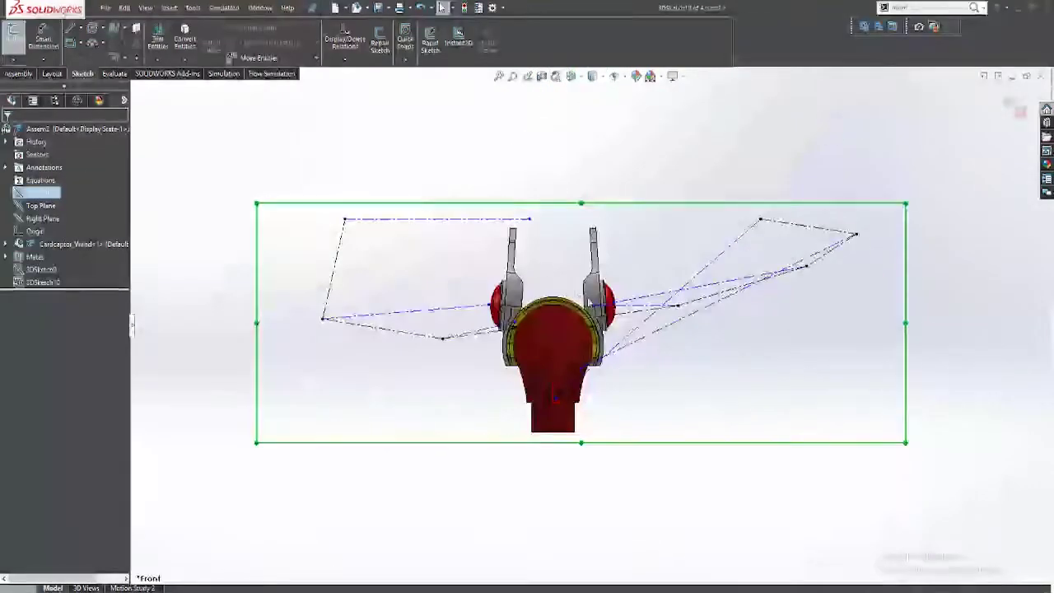
drag(530, 219, 533, 359)
click(525, 212)
Step: Examine from several angles how the seven view-direction lines meet the bird head
middle_drag(524, 211, 567, 329)
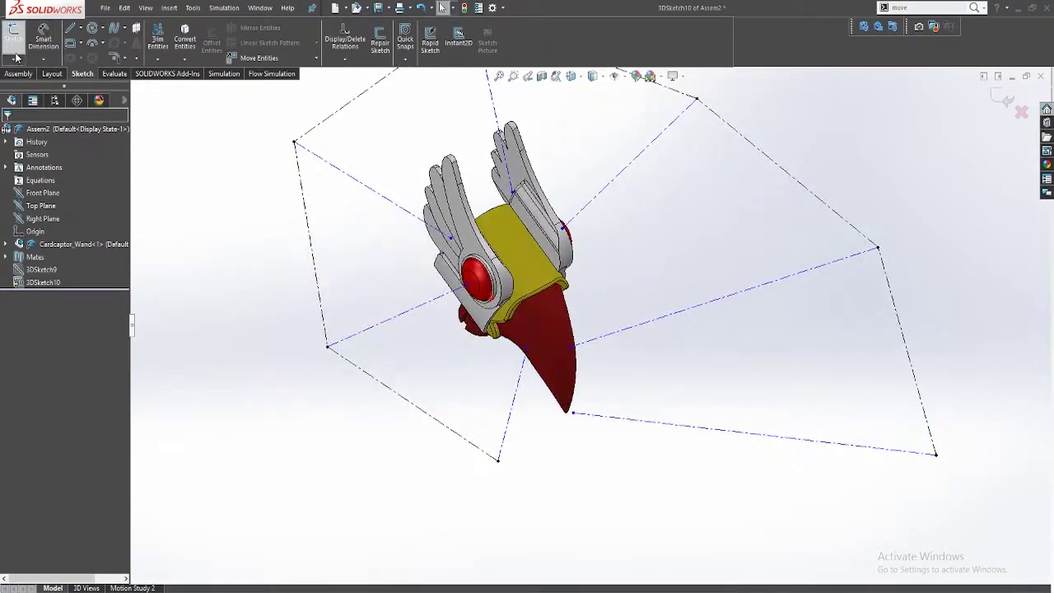
mouse_move(18, 61)
middle_down()
mouse_move(539, 141)
mouse_move(675, 395)
mouse_move(668, 367)
mouse_move(597, 357)
mouse_move(592, 391)
mouse_move(546, 365)
mouse_move(636, 399)
middle_up()
mouse_move(602, 353)
middle_down()
mouse_move(633, 433)
mouse_move(663, 387)
mouse_move(683, 401)
mouse_move(635, 417)
mouse_move(781, 489)
mouse_move(628, 311)
middle_up()
click(49, 194)
click(574, 355)
click(635, 395)
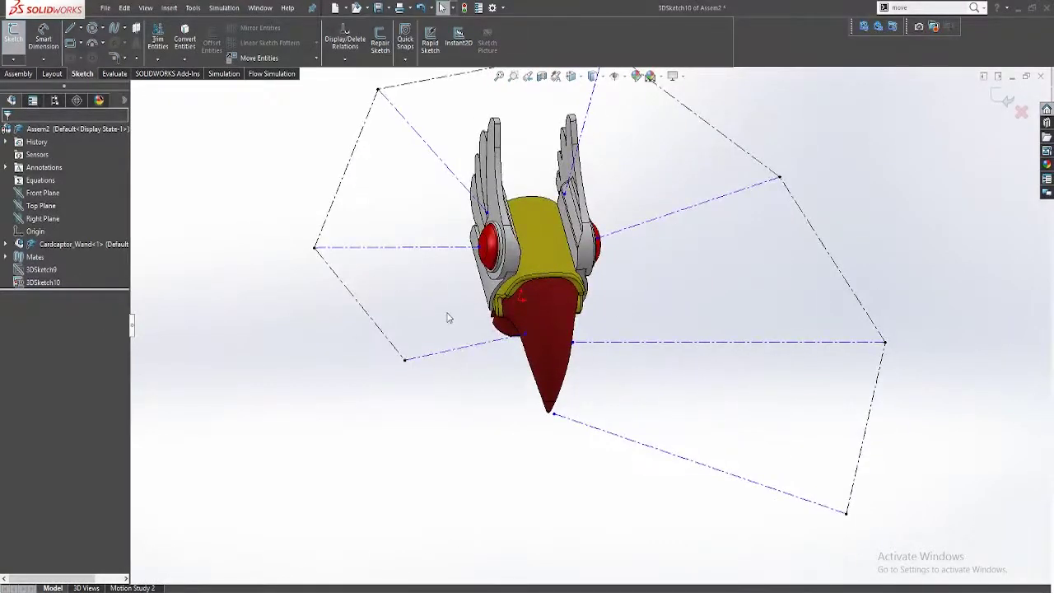
scroll(449, 326, up, 4)
click(20, 60)
click(41, 270)
middle_drag(462, 346, 635, 214)
scroll(629, 335, down, 5)
mouse_move(628, 336)
middle_down()
mouse_move(447, 299)
mouse_move(477, 321)
mouse_move(539, 301)
mouse_move(544, 310)
middle_up()
scroll(477, 321, up, 8)
Step: Exit the finished 3D sketch and start a new 3D sketch with the Line tool set for construction
click(20, 74)
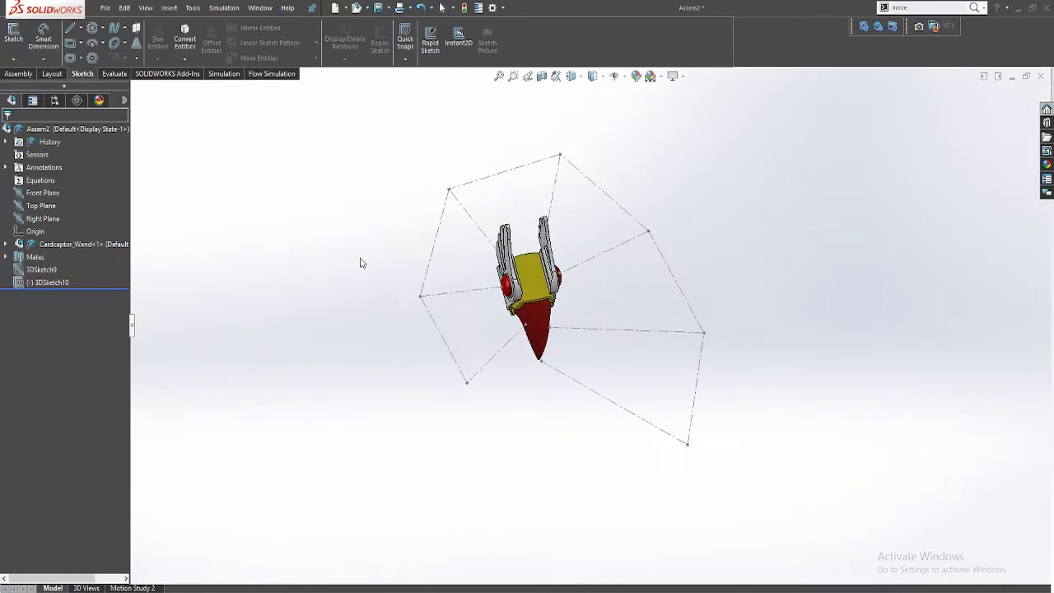
middle_drag(543, 256, 466, 327)
mouse_move(555, 344)
middle_down()
mouse_move(567, 343)
mouse_move(547, 325)
middle_up()
click(14, 58)
click(33, 87)
mouse_move(617, 270)
middle_down()
mouse_move(583, 214)
mouse_move(520, 216)
mouse_move(563, 340)
mouse_move(574, 308)
mouse_move(554, 248)
mouse_move(593, 248)
middle_up()
key(l)
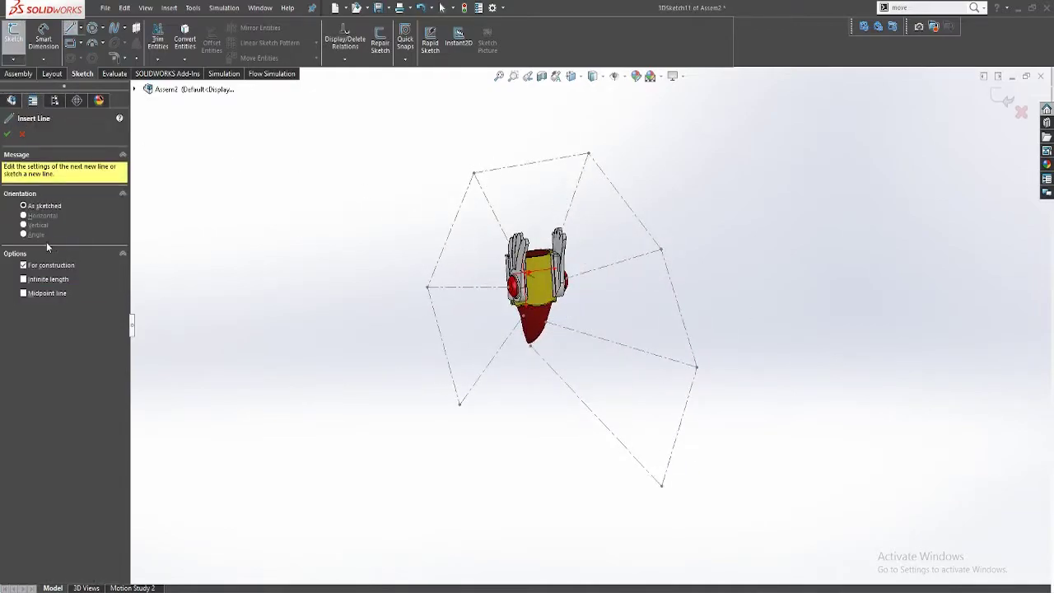
mouse_move(555, 355)
middle_down()
mouse_move(561, 373)
mouse_move(557, 358)
middle_up()
Step: Enable snapping in the Relations/Snaps system options and apply the change
click(492, 8)
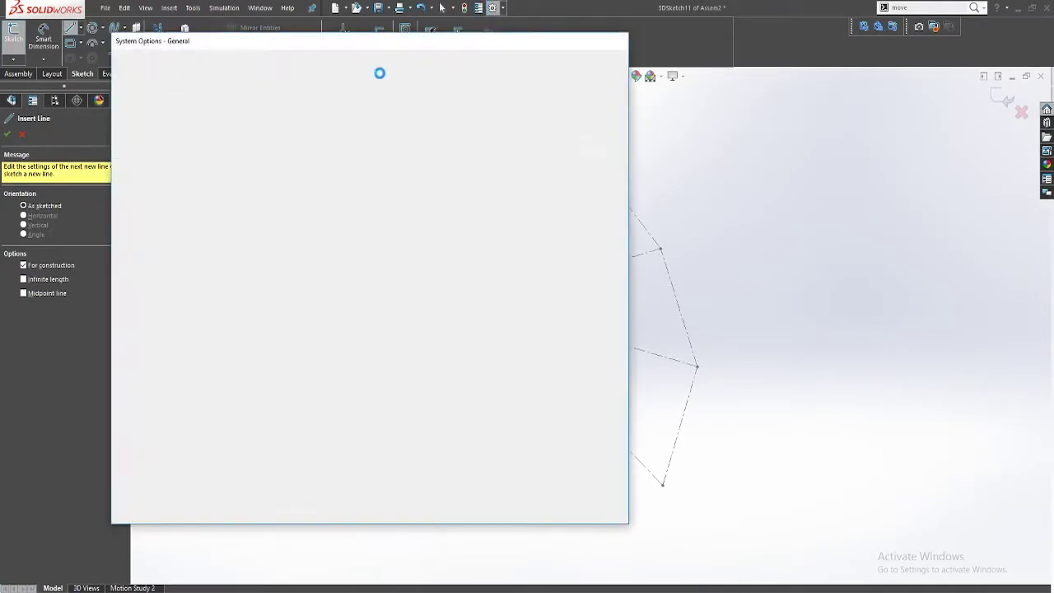
click(203, 62)
click(146, 62)
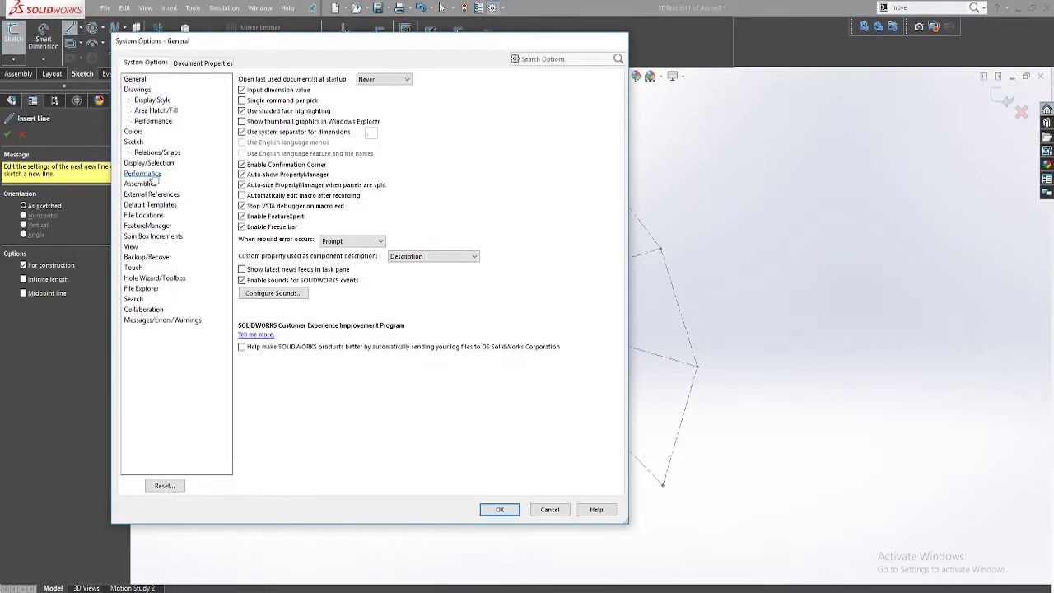
click(157, 153)
click(249, 81)
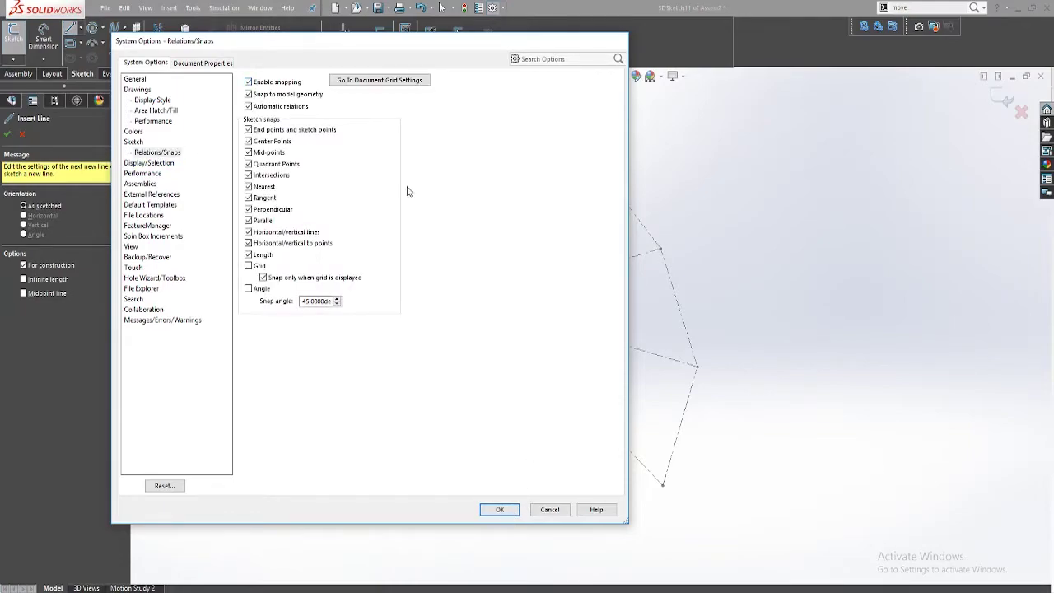
click(498, 510)
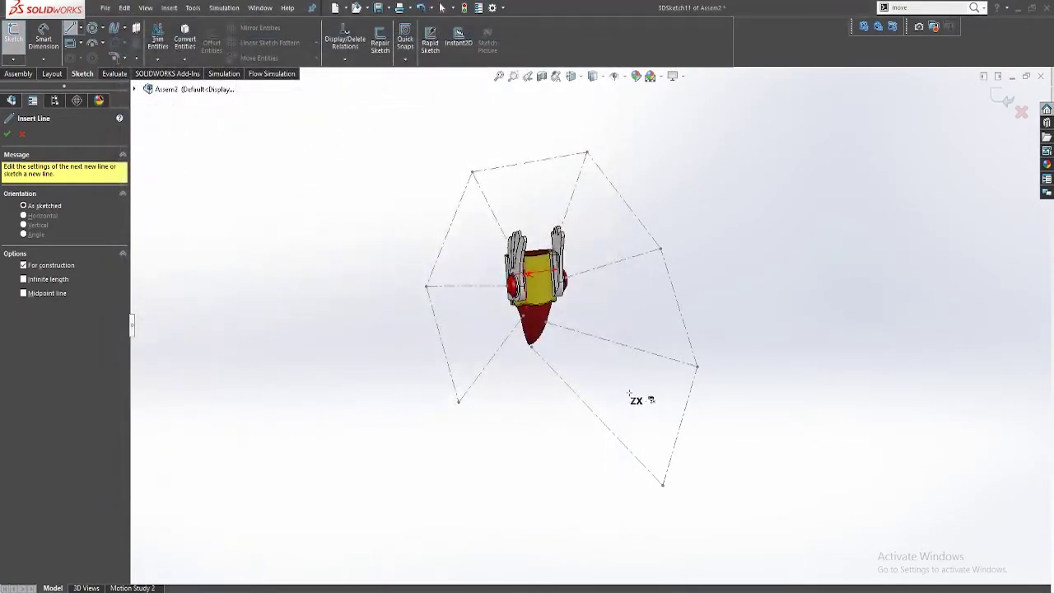
Step: Draw six linked construction lines around the bird head, each joining neighbouring view-direction lines from the beak tip round to the opposite beak side
click(570, 388)
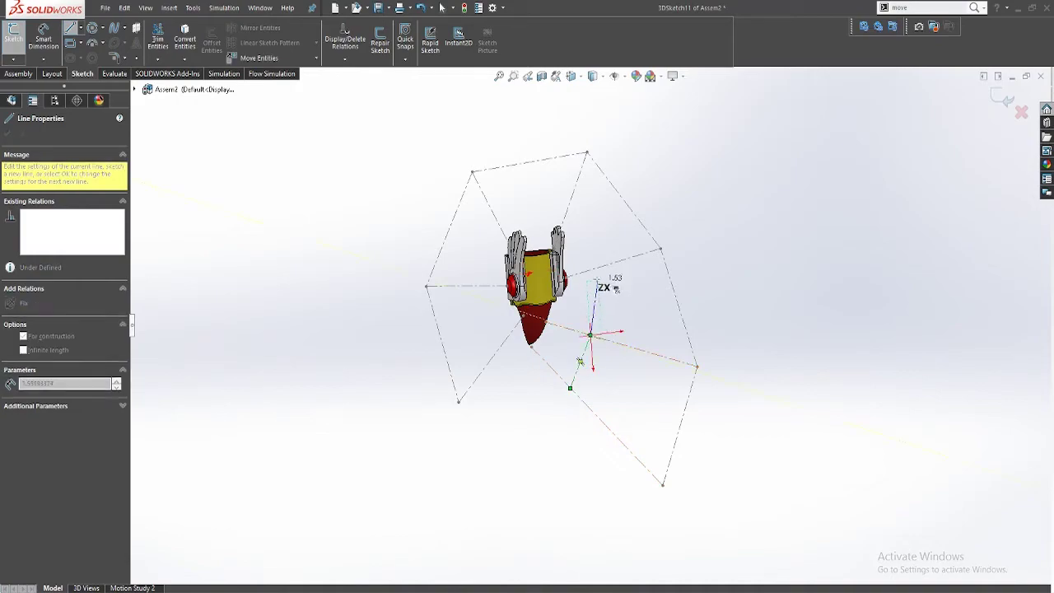
click(590, 267)
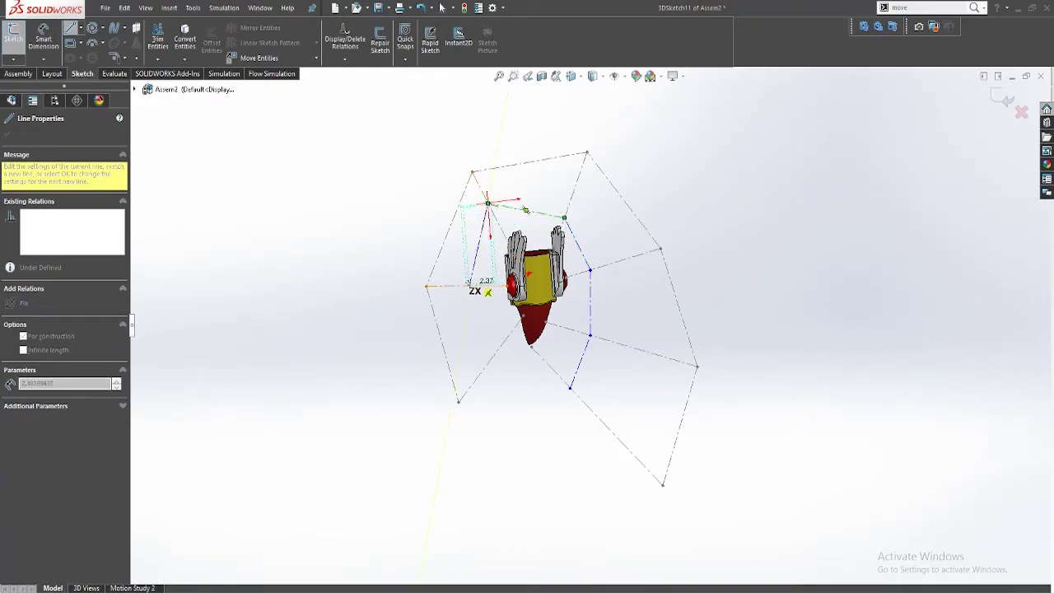
click(467, 286)
key(Escape)
click(467, 286)
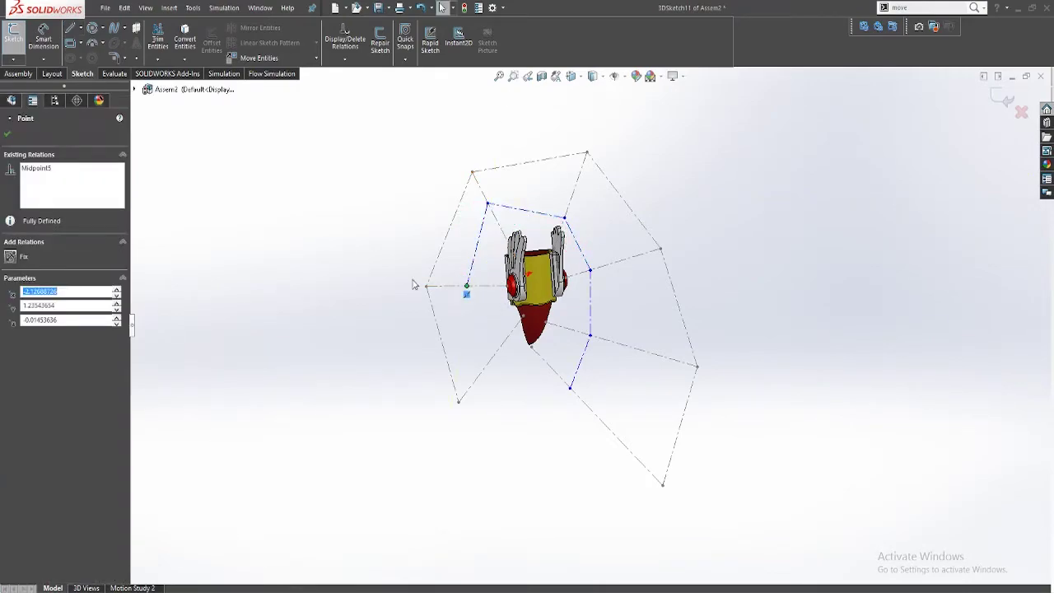
key(l)
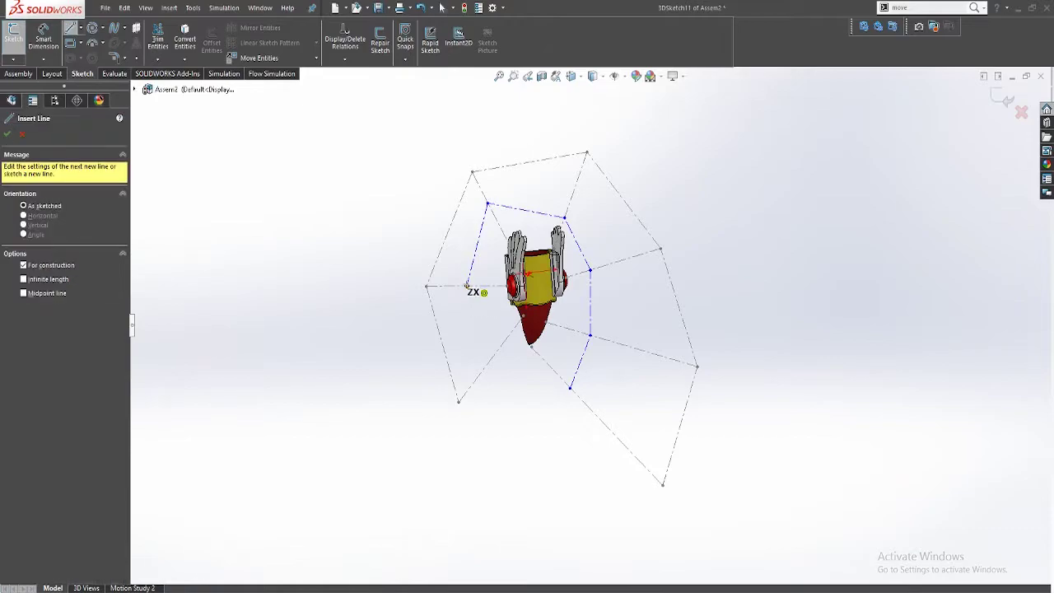
click(467, 286)
click(499, 349)
key(Escape)
Step: Try to make all six inner path lines equal in length at once
mouse_move(467, 286)
mouse_down()
mouse_move(478, 260)
mouse_move(480, 290)
mouse_up()
click(487, 417)
scroll(574, 350, up, 1)
middle_drag(579, 356, 576, 325)
key(ctrl+a)
click(29, 413)
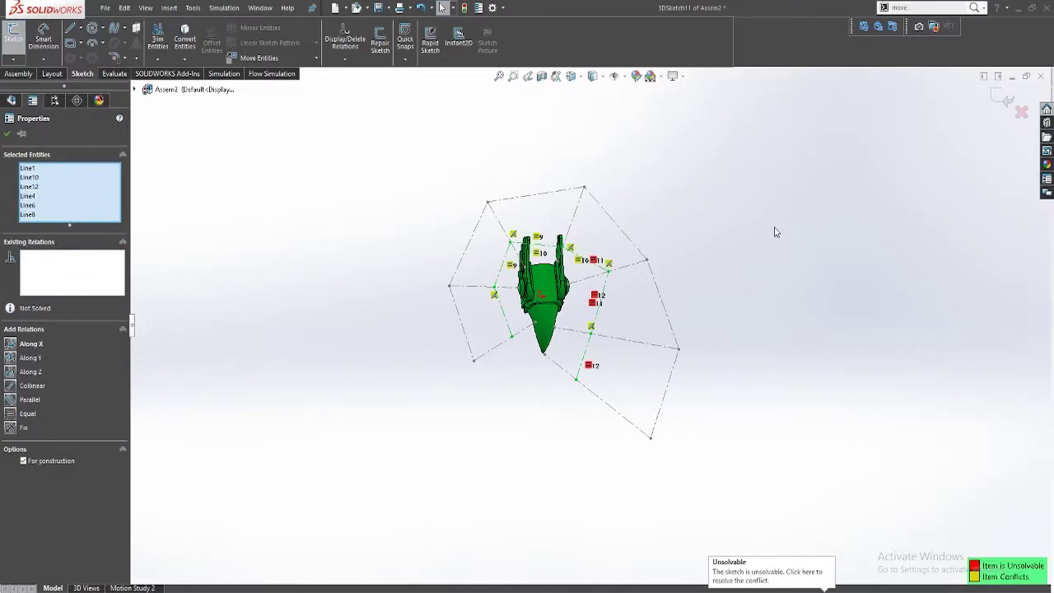
click(737, 266)
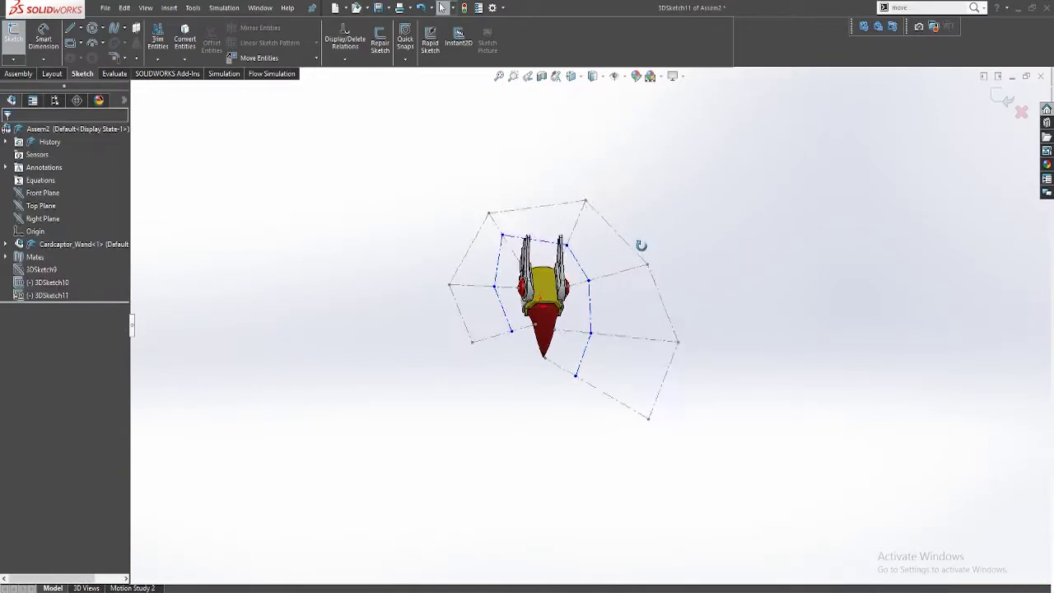
Step: Make the first, second and third inner path lines equal in length, one neighbouring pair at a time
mouse_move(640, 236)
middle_down()
mouse_move(546, 150)
mouse_move(624, 353)
mouse_move(554, 287)
middle_up()
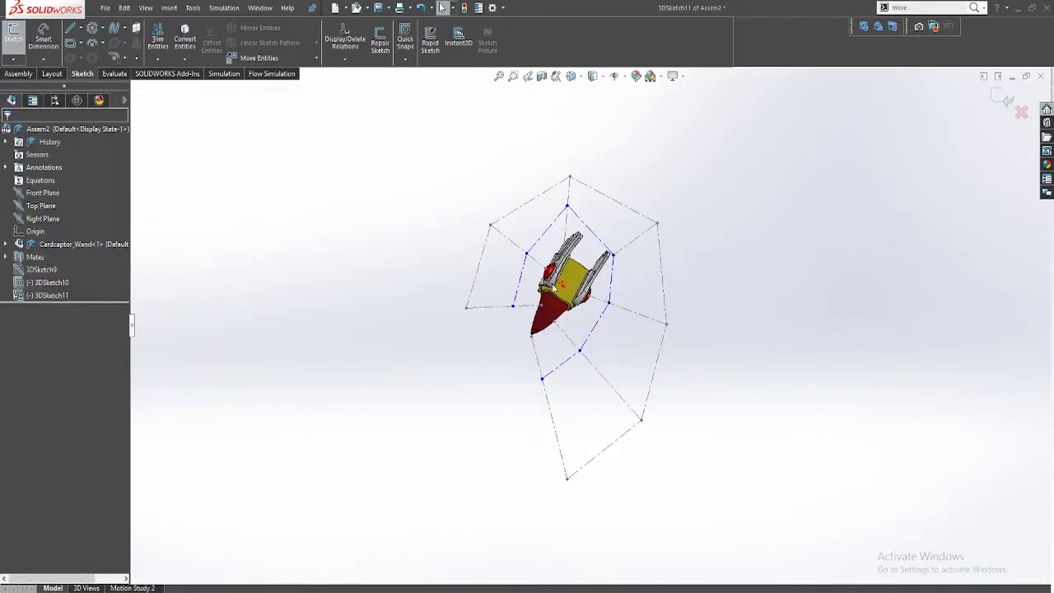
click(573, 362)
ctrl+click(546, 368)
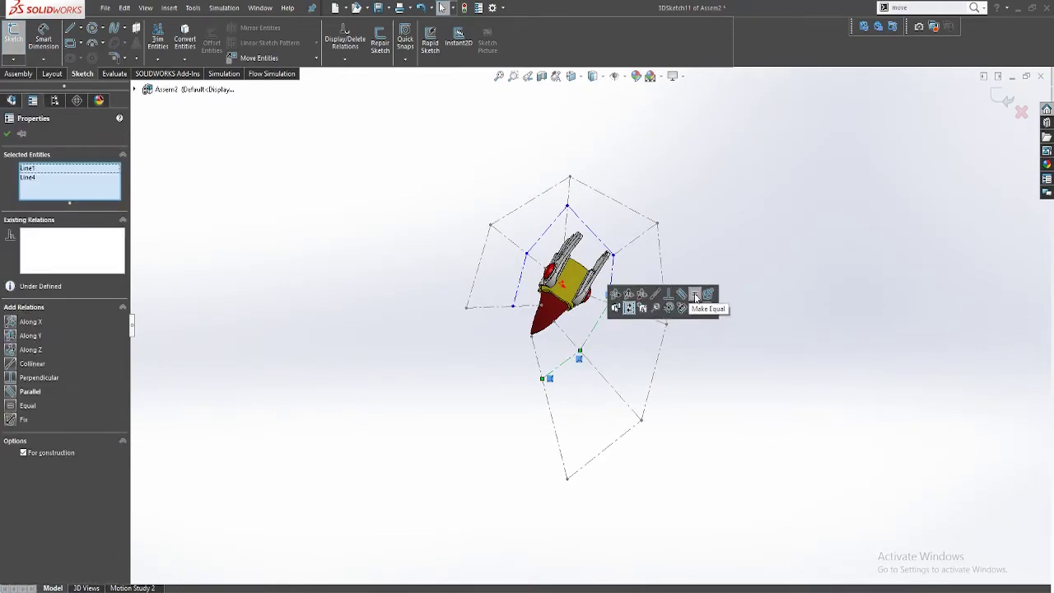
click(696, 302)
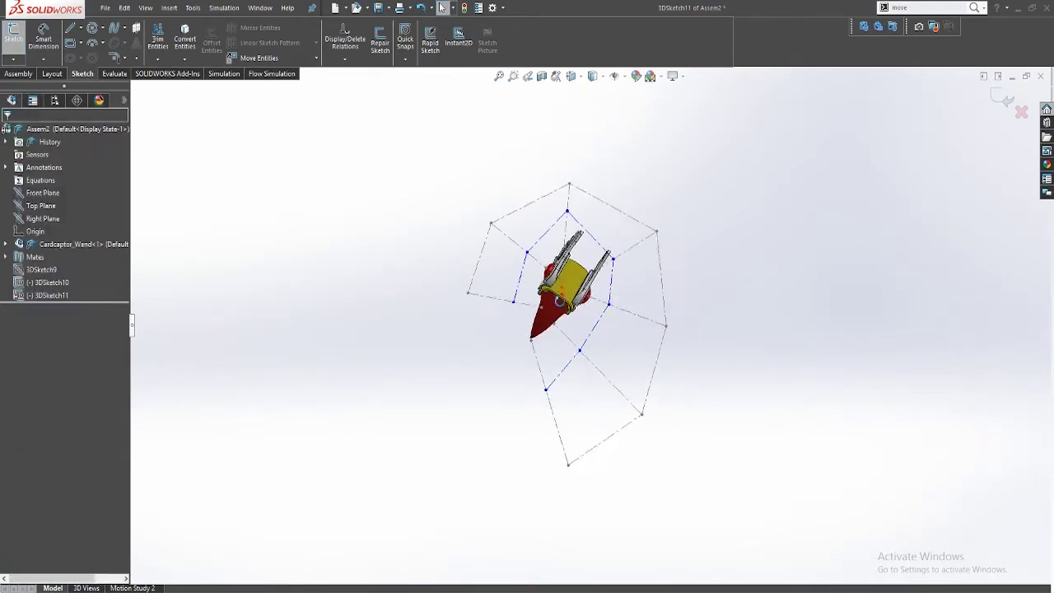
click(607, 312)
click(624, 288)
click(605, 313)
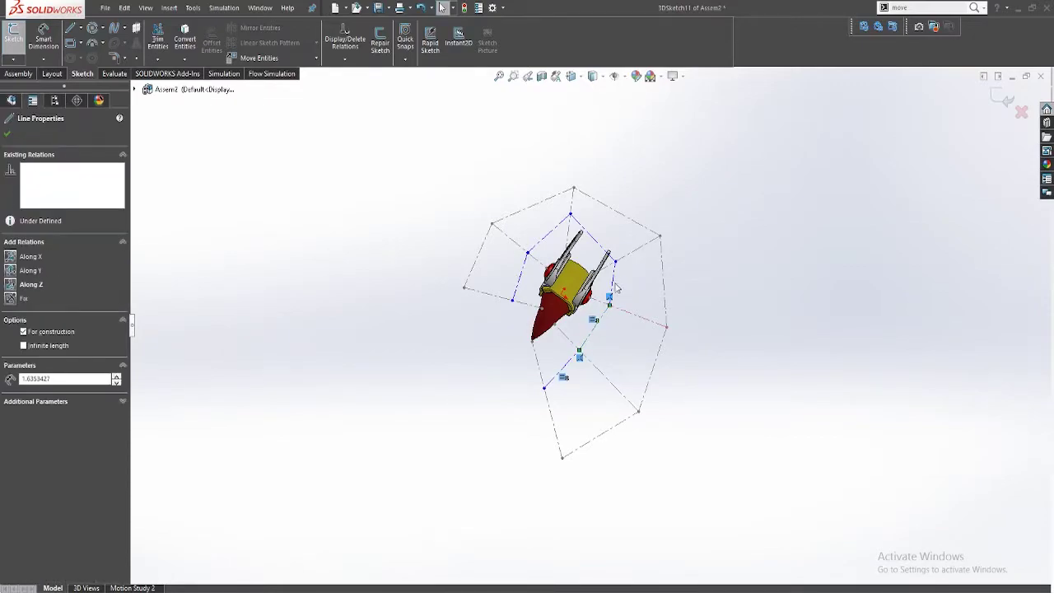
ctrl+click(613, 285)
click(723, 236)
Step: Make the fifth and sixth inner path lines equal in length and shift the corners at both ends of the fifth line
mouse_move(628, 284)
middle_down()
mouse_move(596, 260)
mouse_move(608, 253)
middle_up()
click(523, 279)
ctrl+click(535, 243)
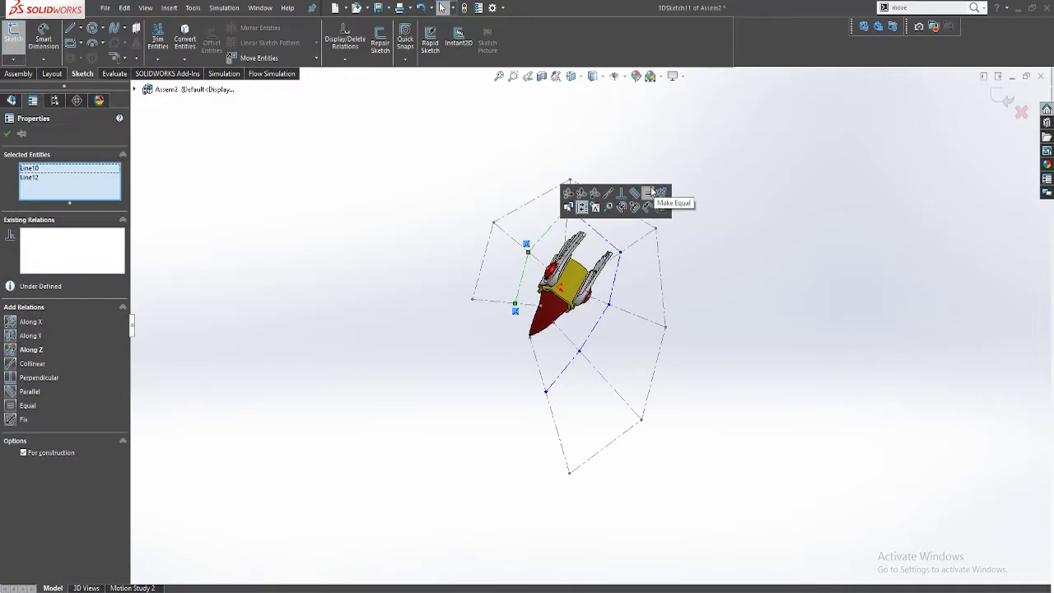
click(649, 194)
click(547, 237)
drag(566, 224, 566, 235)
click(629, 265)
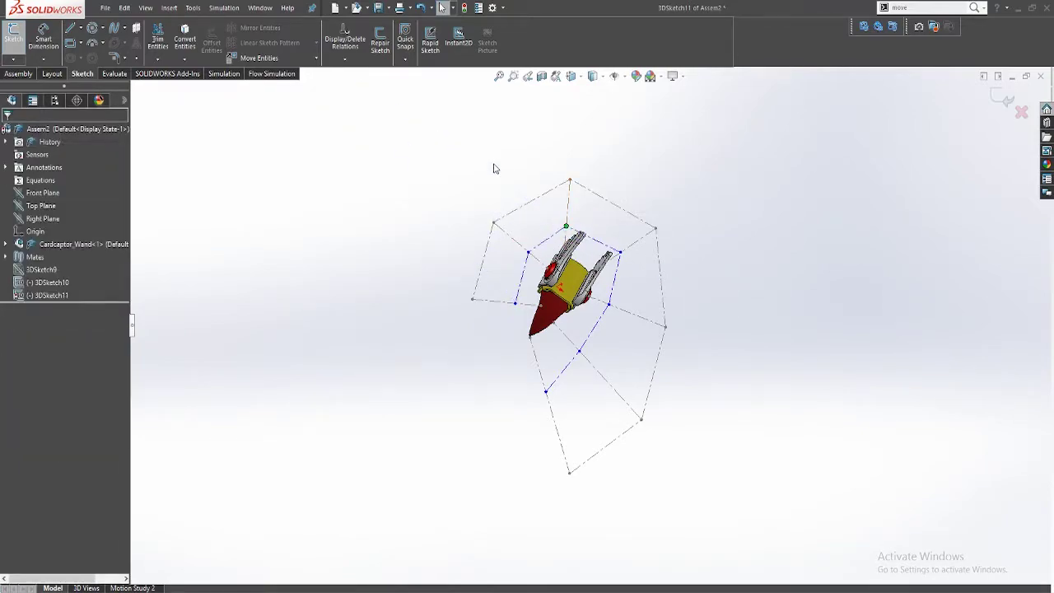
mouse_move(547, 226)
middle_down()
mouse_move(522, 200)
mouse_move(518, 239)
middle_up()
click(517, 246)
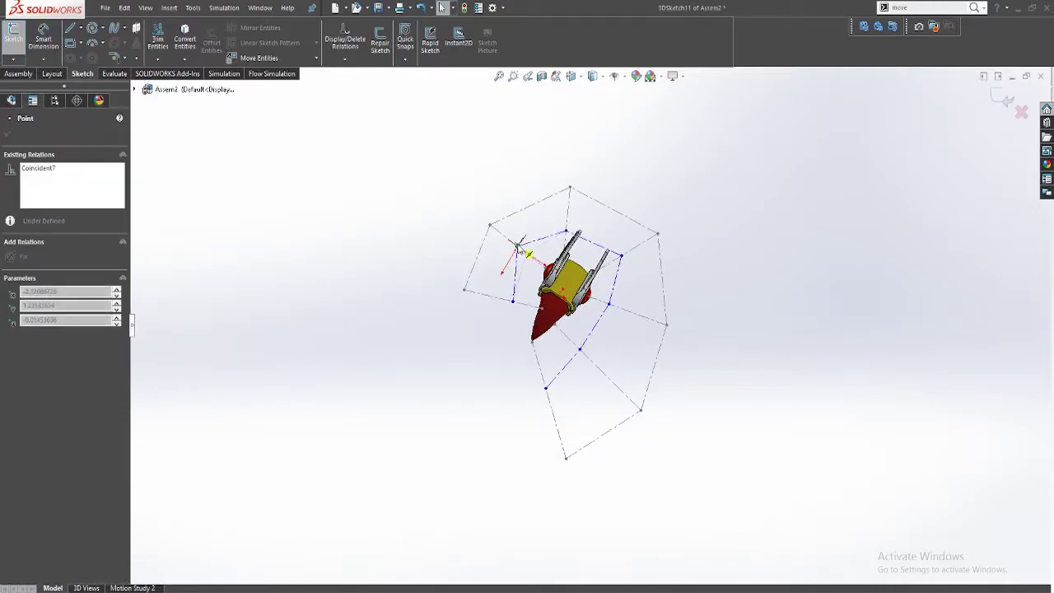
click(526, 229)
Step: Try to make the fourth and fifth inner path lines equal in length
click(564, 235)
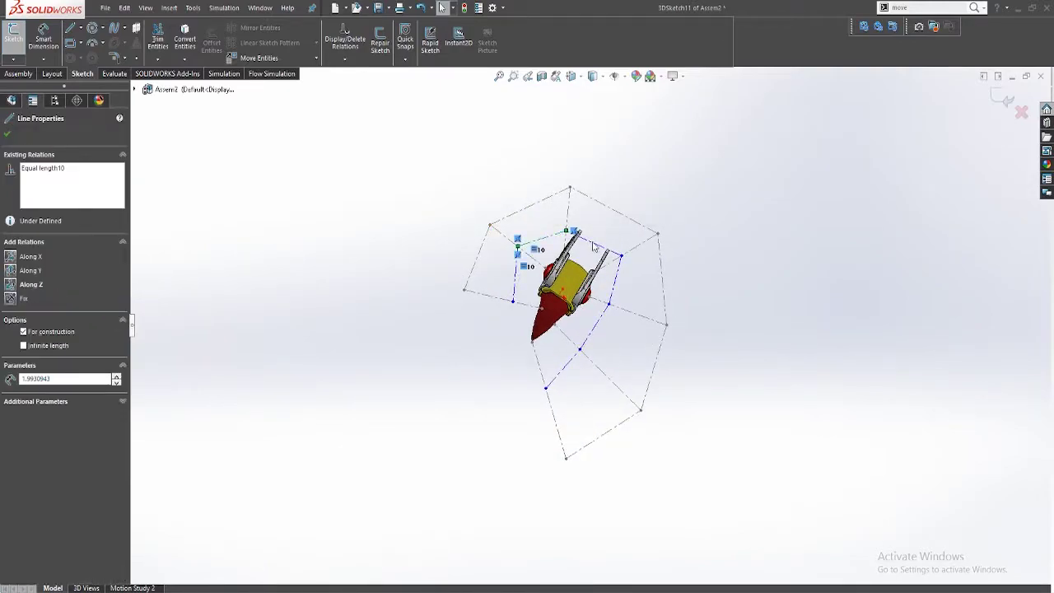
ctrl+click(594, 244)
click(702, 195)
click(712, 276)
key(ctrl+z)
Step: Delete the midpoint relation from the inner path corner on the sixth view-direction line
mouse_move(760, 276)
middle_down()
mouse_move(835, 324)
mouse_move(697, 230)
mouse_move(725, 230)
middle_up()
click(730, 229)
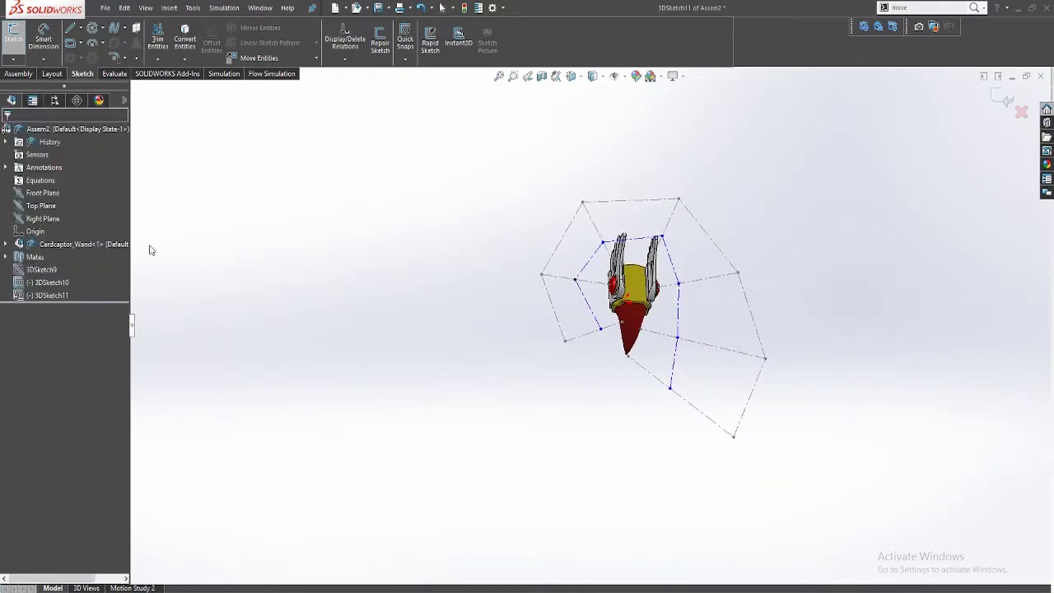
scroll(696, 232, down, 4)
middle_drag(586, 256, 415, 338)
click(408, 347)
click(87, 170)
key(Delete)
click(310, 178)
Step: Try to slide the freed corner along the sixth view-direction line and check its existing relations
mouse_move(411, 344)
mouse_down()
mouse_move(379, 327)
mouse_move(411, 345)
mouse_move(405, 364)
mouse_up()
click(410, 385)
click(409, 344)
key(Escape)
click(409, 346)
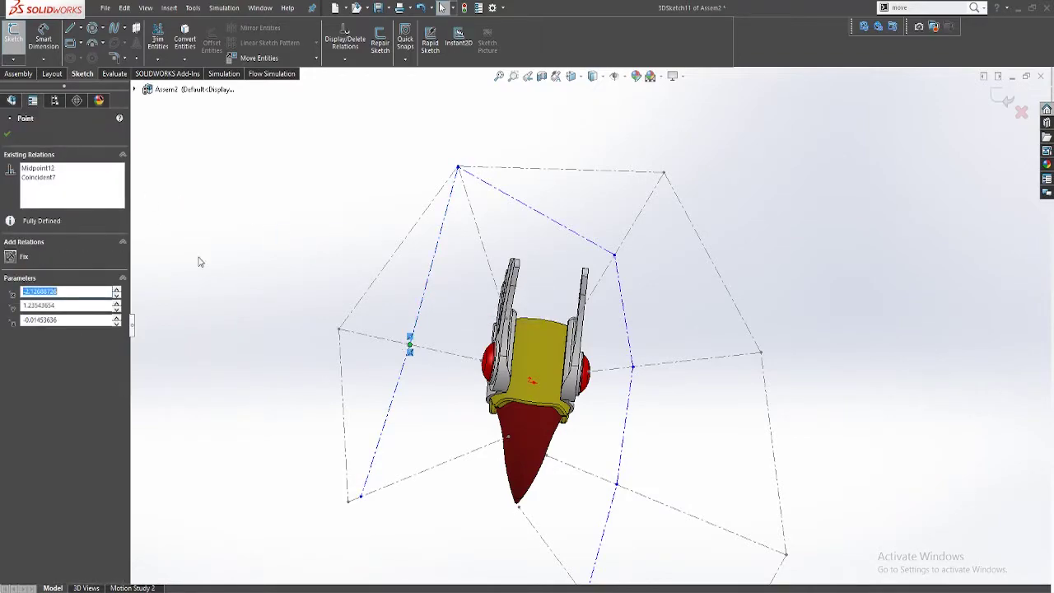
key(Escape)
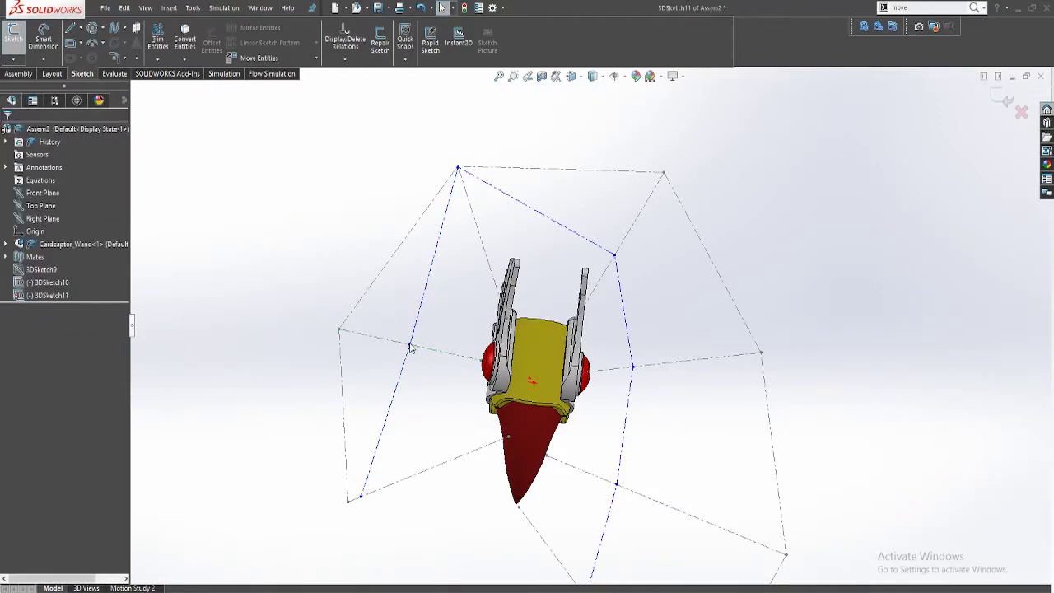
Step: Move the corner on the sixth view-direction line toward the outer path and make the two inner lines meeting there equal in length
drag(410, 345, 380, 326)
click(399, 418)
click(370, 408)
ctrl+click(399, 309)
key(Escape)
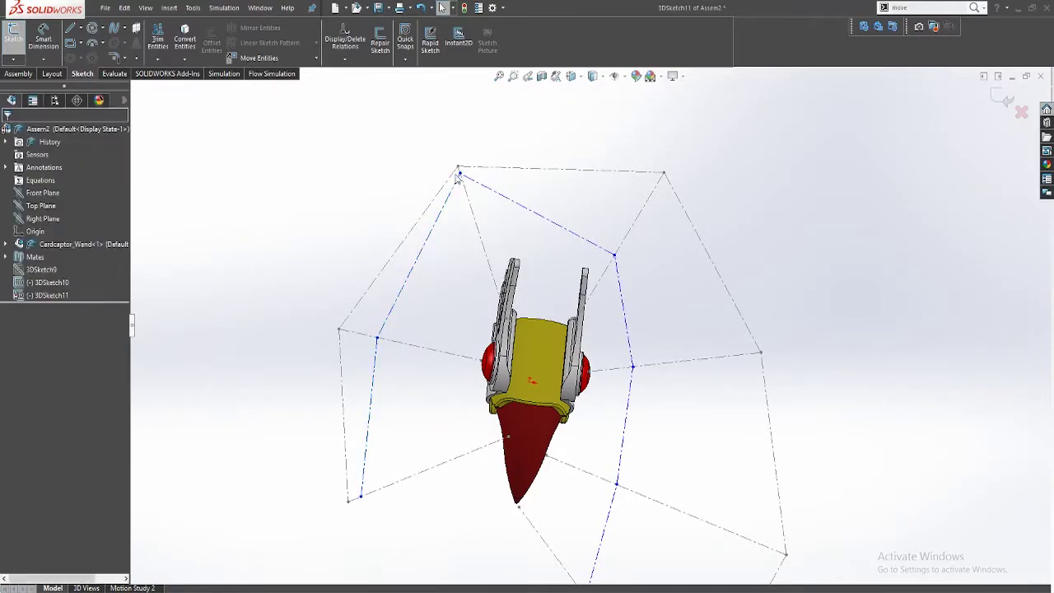
Step: Try to move the inner path corner on the fifth view-direction line away from the outer path
drag(461, 175, 465, 185)
click(453, 196)
click(438, 265)
key(ctrl+z)
key(Escape)
Step: Make the fifth inner path line equal in length to the fourth
click(449, 200)
ctrl+click(487, 188)
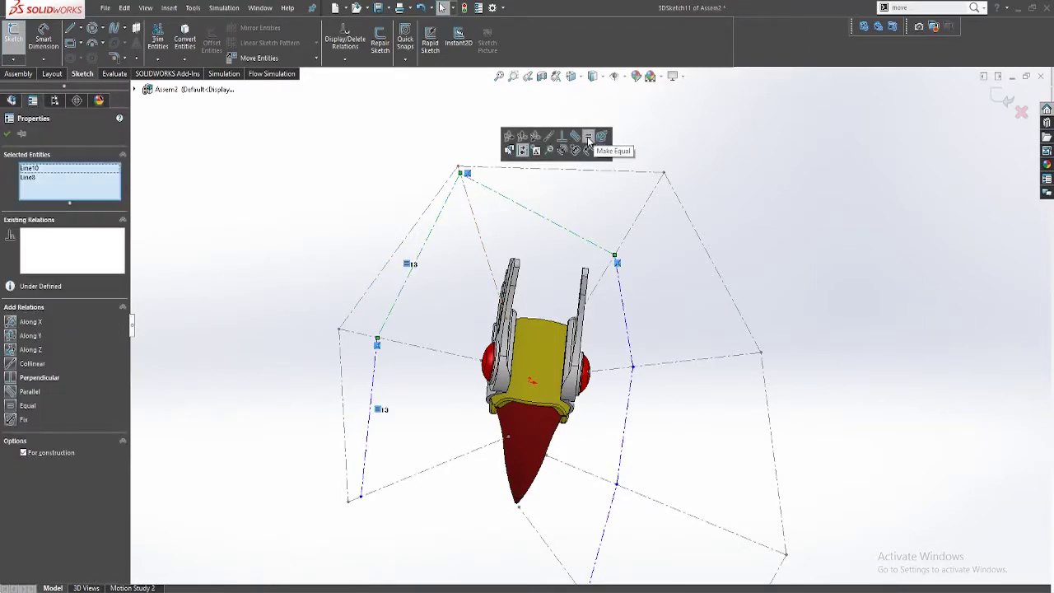
click(588, 137)
key(Escape)
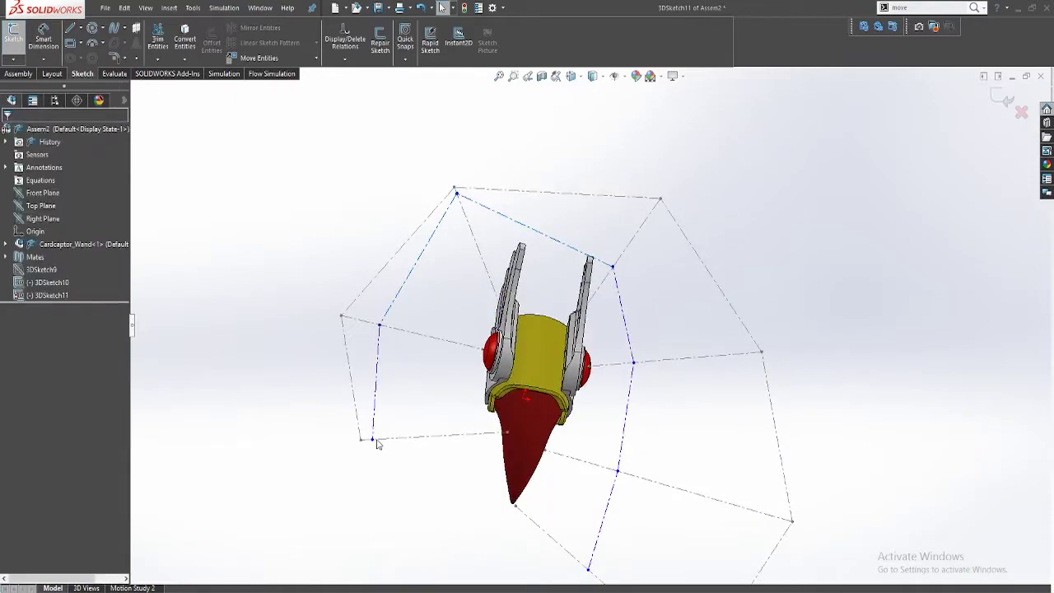
Step: Try to reposition the inner path's last corners and free end closer to the bird head
mouse_move(372, 438)
mouse_down()
mouse_move(363, 441)
mouse_move(271, 298)
mouse_move(310, 308)
mouse_up()
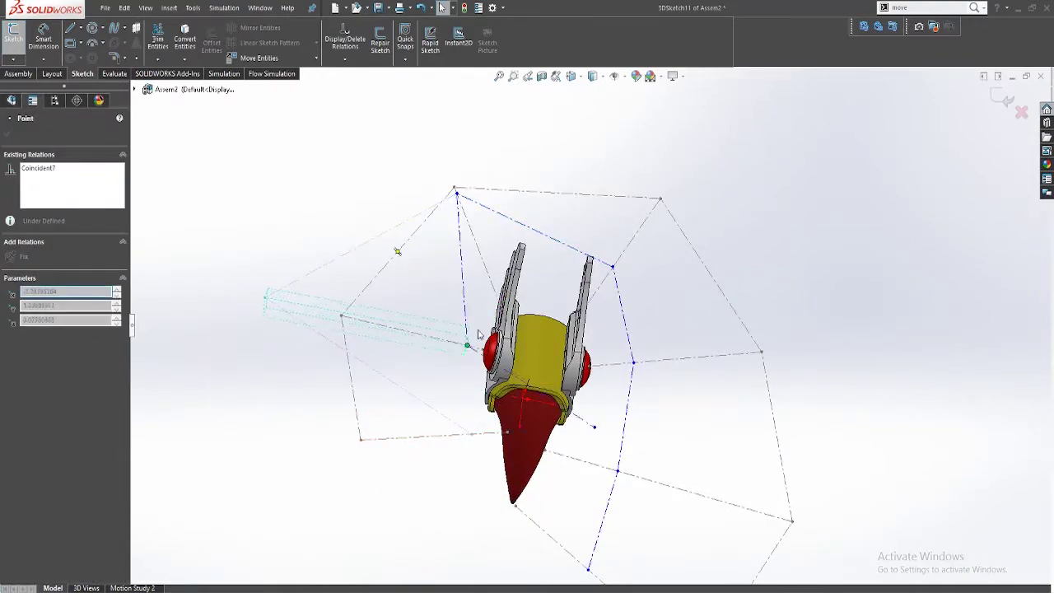
drag(480, 335, 459, 345)
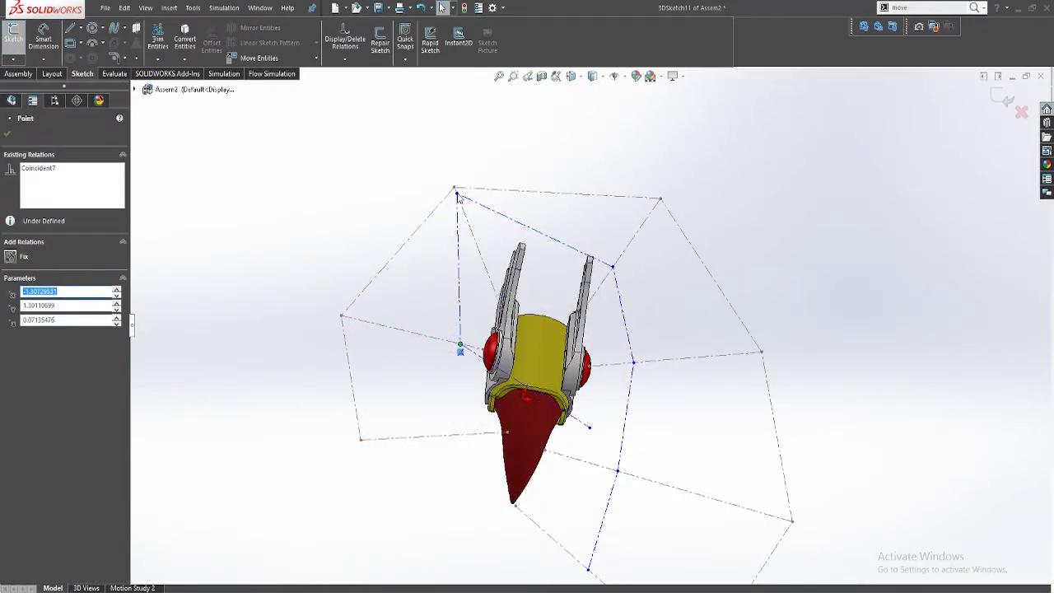
drag(458, 198, 494, 290)
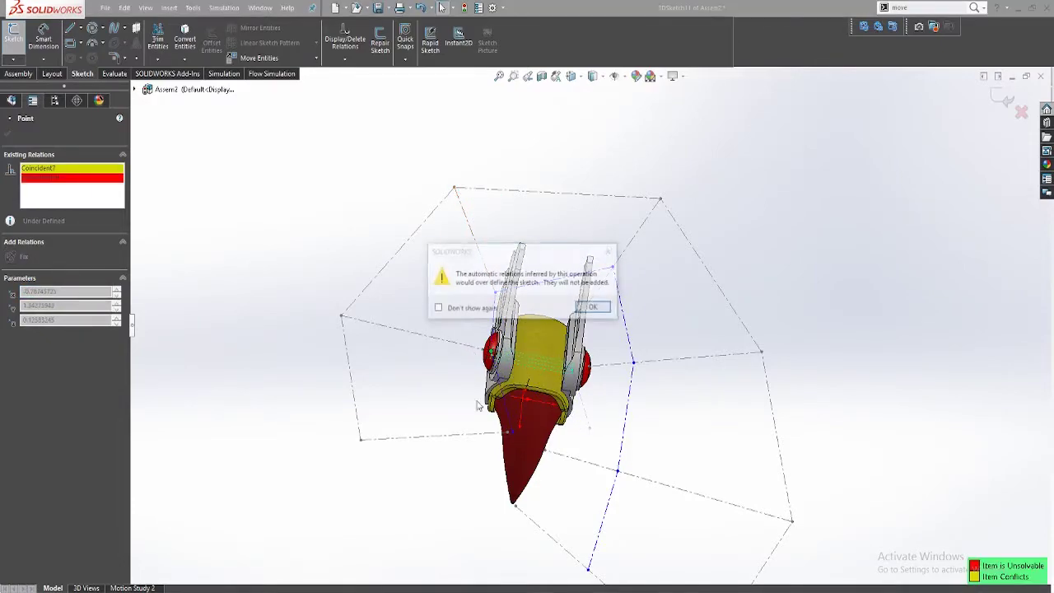
click(609, 254)
middle_drag(413, 324, 586, 235)
key(ctrl+z)
Step: Delete the sixth and fifth inner path lines
middle_drag(606, 441, 604, 459)
mouse_move(603, 453)
mouse_down()
mouse_move(477, 421)
mouse_move(495, 420)
mouse_up()
click(457, 445)
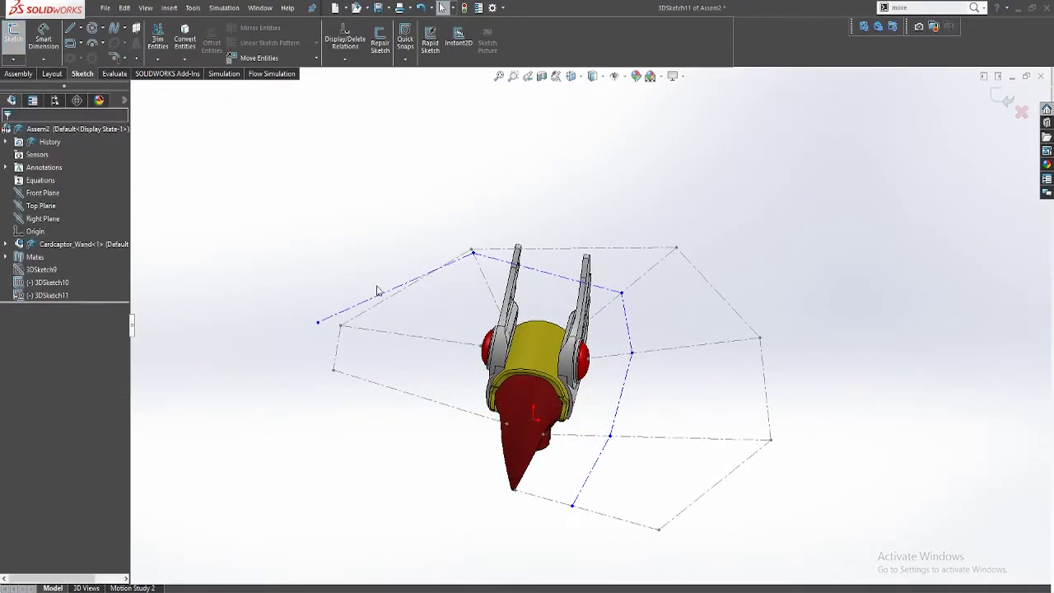
middle_drag(596, 348, 699, 413)
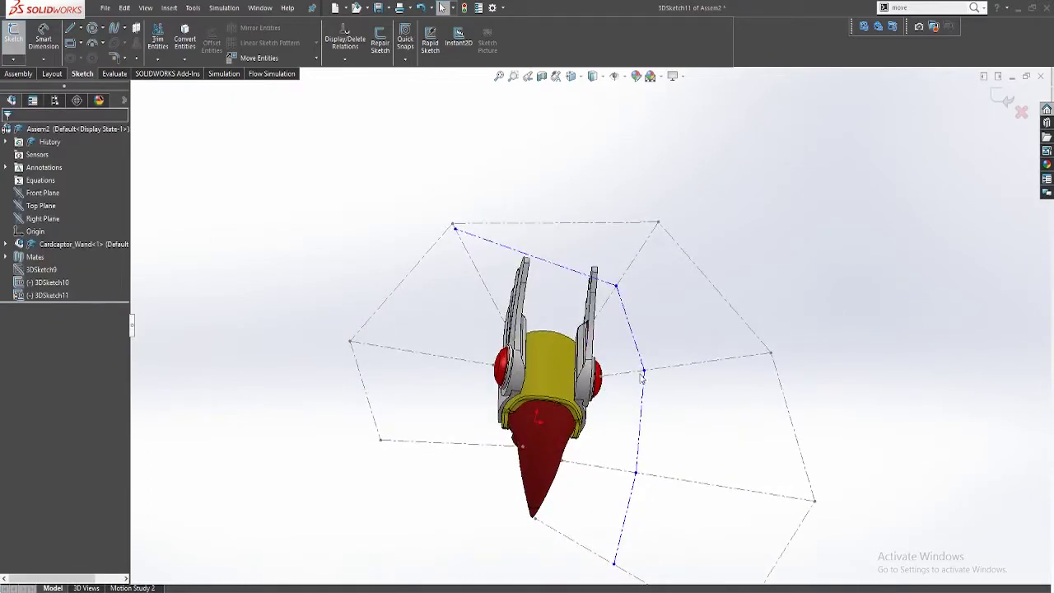
Step: Move the fourth inner path line's free end along the fifth view-direction line, closer to the bird head
mouse_move(642, 375)
middle_down()
mouse_move(630, 449)
mouse_move(654, 404)
middle_up()
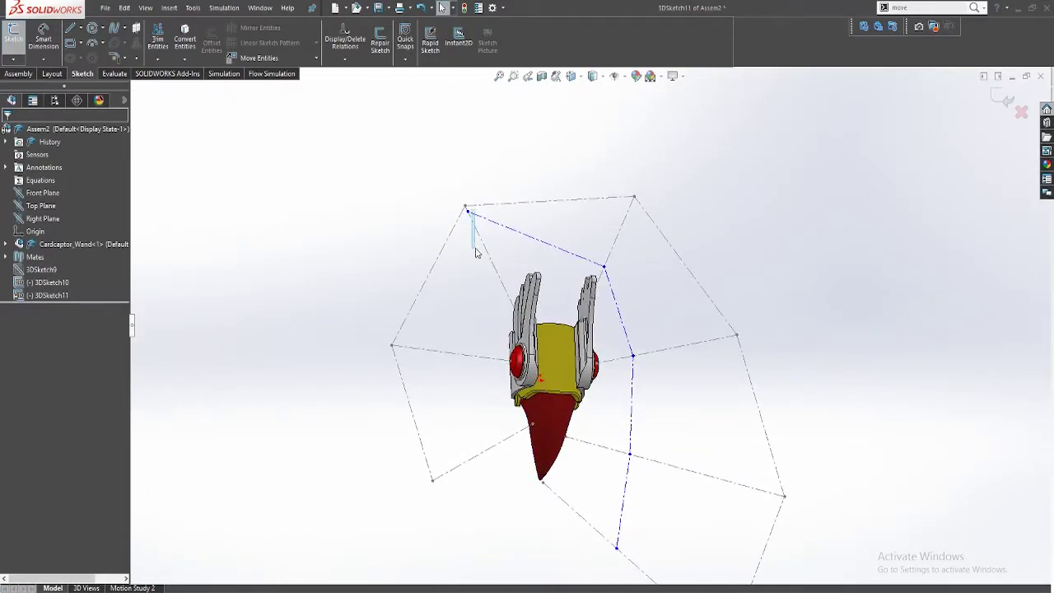
click(467, 212)
click(494, 254)
mouse_move(494, 254)
middle_down()
mouse_move(640, 277)
mouse_move(659, 398)
middle_up()
Step: Try to move the inner path corner on the second view-direction line outward
drag(628, 459, 649, 477)
click(821, 540)
key(ctrl+z)
Step: Check which equal-length relations link the first, second and third inner path lines
mouse_move(578, 409)
middle_down()
mouse_move(581, 362)
mouse_move(578, 428)
middle_up()
click(616, 480)
click(666, 489)
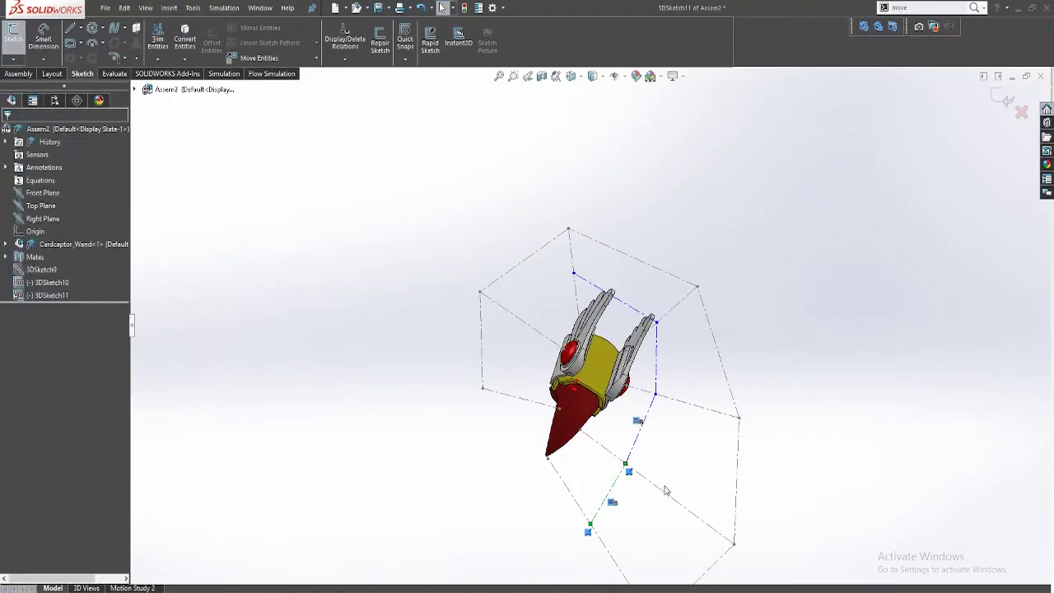
middle_drag(666, 489, 656, 472)
click(645, 414)
click(655, 373)
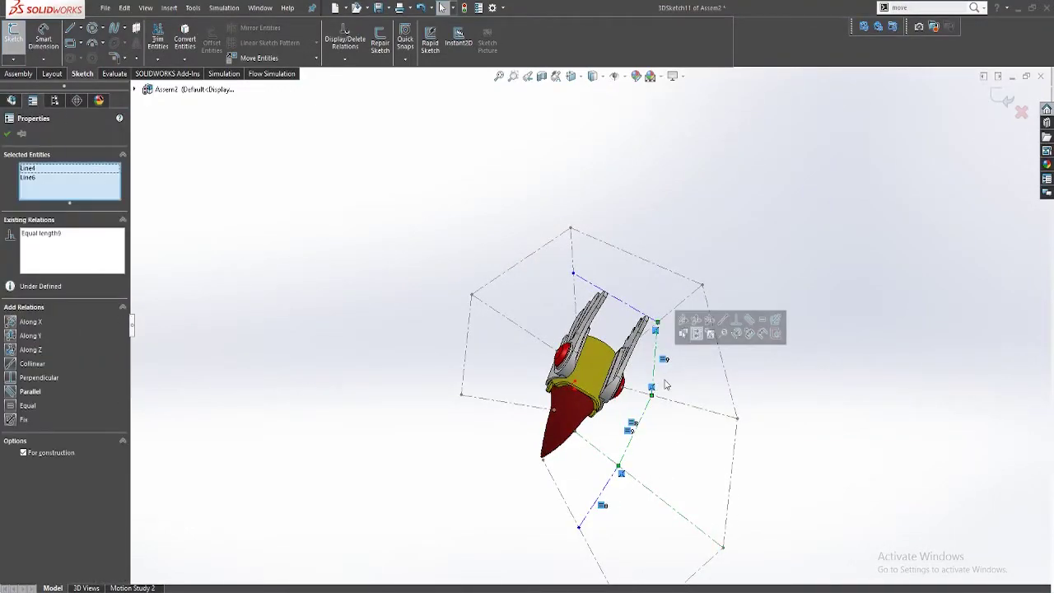
mouse_move(665, 383)
middle_down()
mouse_move(641, 367)
mouse_move(821, 364)
middle_up()
click(759, 231)
click(642, 360)
click(666, 338)
Step: Try to add a geometric relation between the third and fourth inner path lines
scroll(667, 338, down, 3)
click(609, 350)
ctrl+click(607, 320)
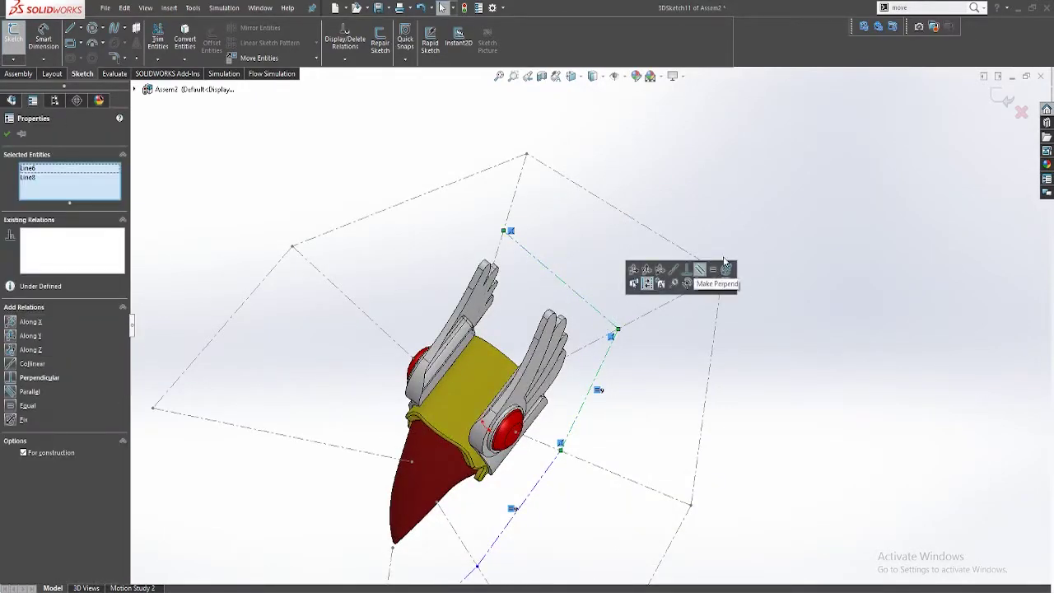
click(702, 268)
click(720, 346)
key(ctrl+z)
Step: Shift the corner shared by the third and fourth inner path lines outward and make both lines equal in length
click(629, 299)
mouse_move(628, 299)
middle_down()
mouse_move(527, 266)
mouse_move(560, 284)
mouse_move(622, 425)
mouse_move(651, 401)
middle_up()
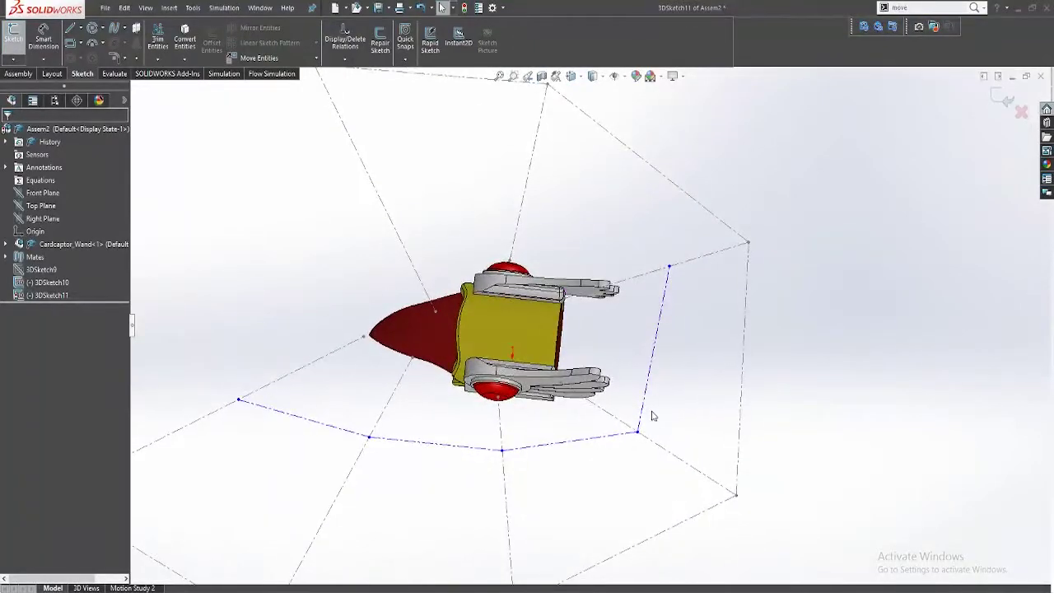
mouse_move(637, 437)
mouse_down()
mouse_move(654, 453)
mouse_move(652, 442)
mouse_up()
click(655, 424)
ctrl+click(639, 447)
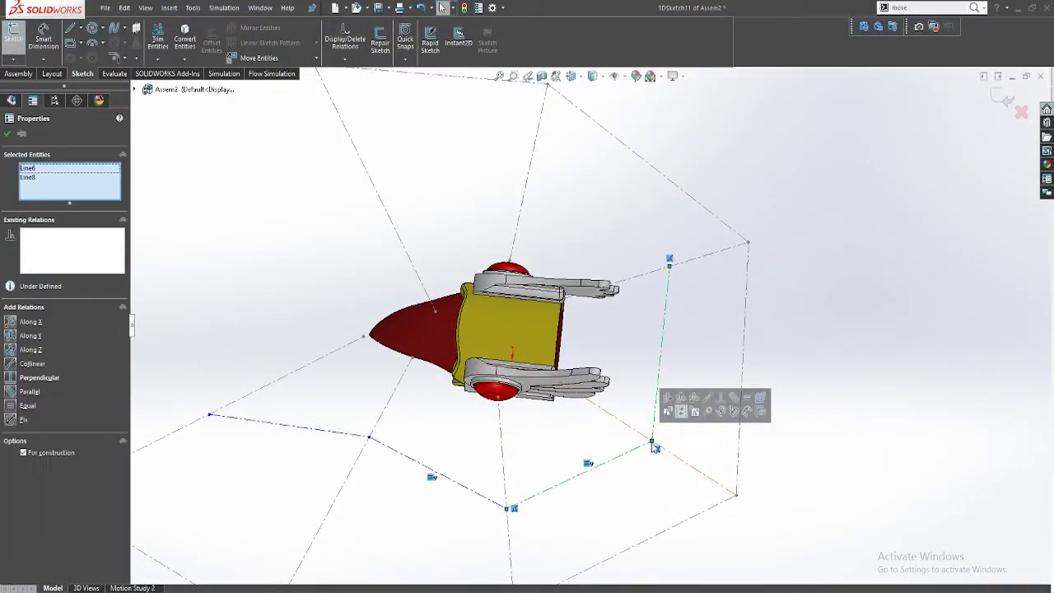
click(747, 398)
click(812, 420)
Step: Try to move the corner between the first and second inner path lines outward along its view-direction line
middle_drag(614, 350, 607, 312)
drag(370, 446, 353, 502)
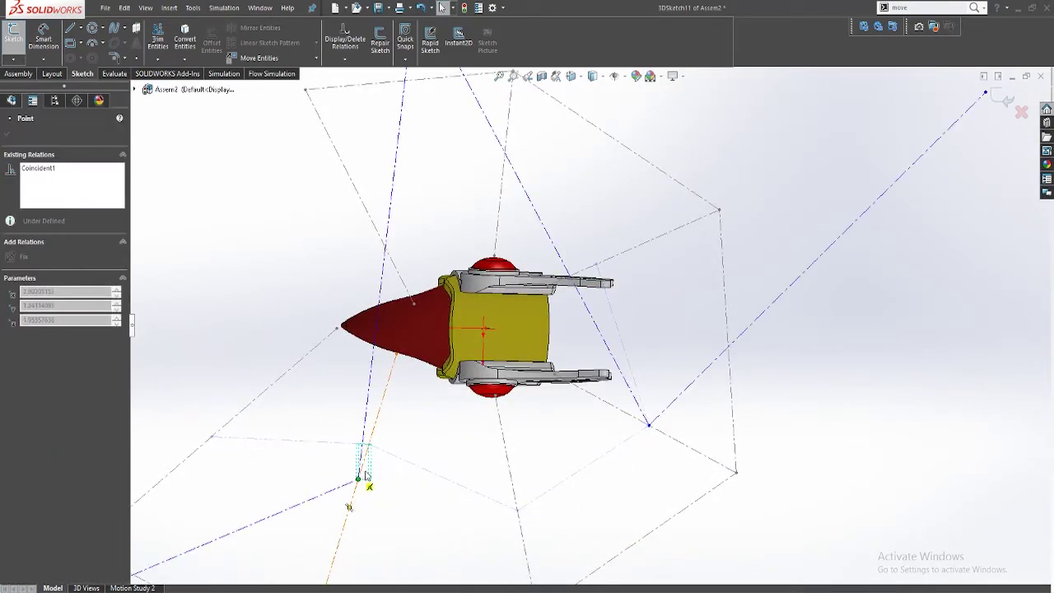
key(ctrl+z)
click(370, 445)
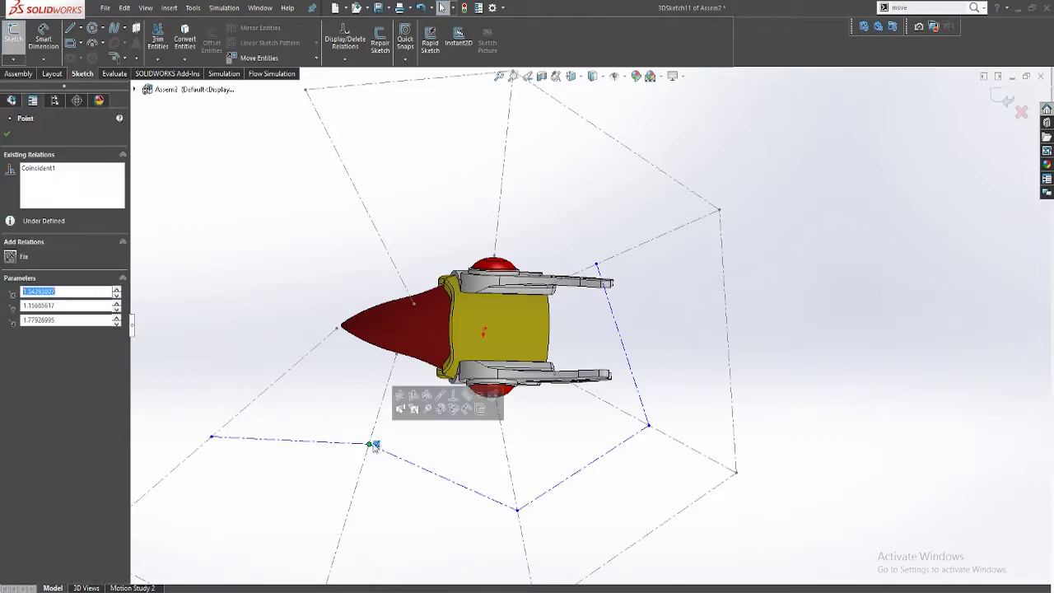
key(Escape)
Step: Replace the first inner path line with a new construction line from the second line's end to the view-direction line near the beak tip
click(340, 444)
key(Delete)
key(ctrl+4)
key(l)
middle_drag(674, 305, 639, 259)
click(612, 268)
click(650, 356)
key(Escape)
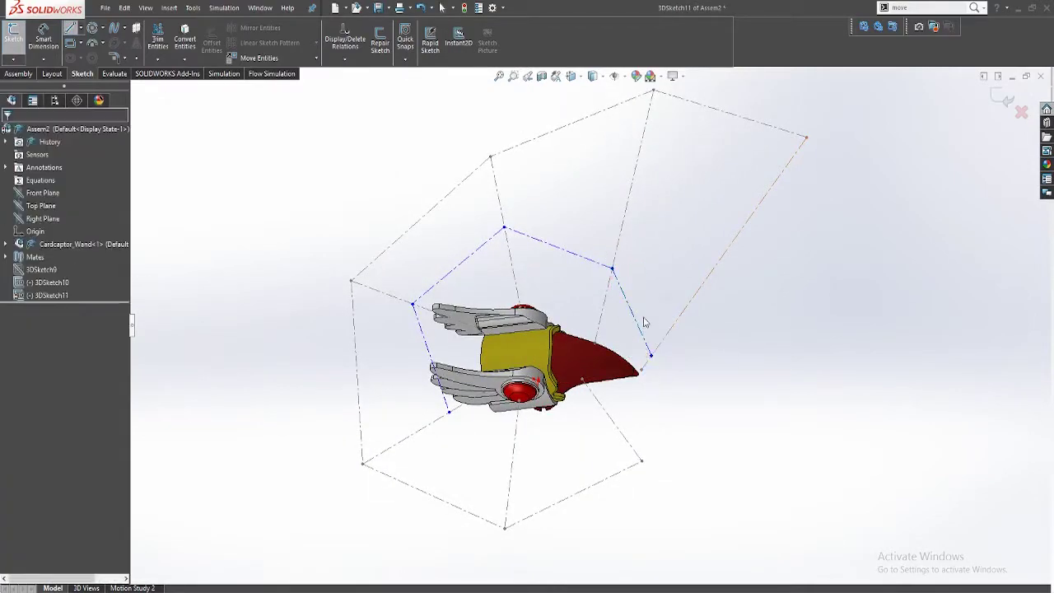
Step: Make the new first inner path line equal in length to the second inner path line
click(622, 290)
ctrl+click(560, 248)
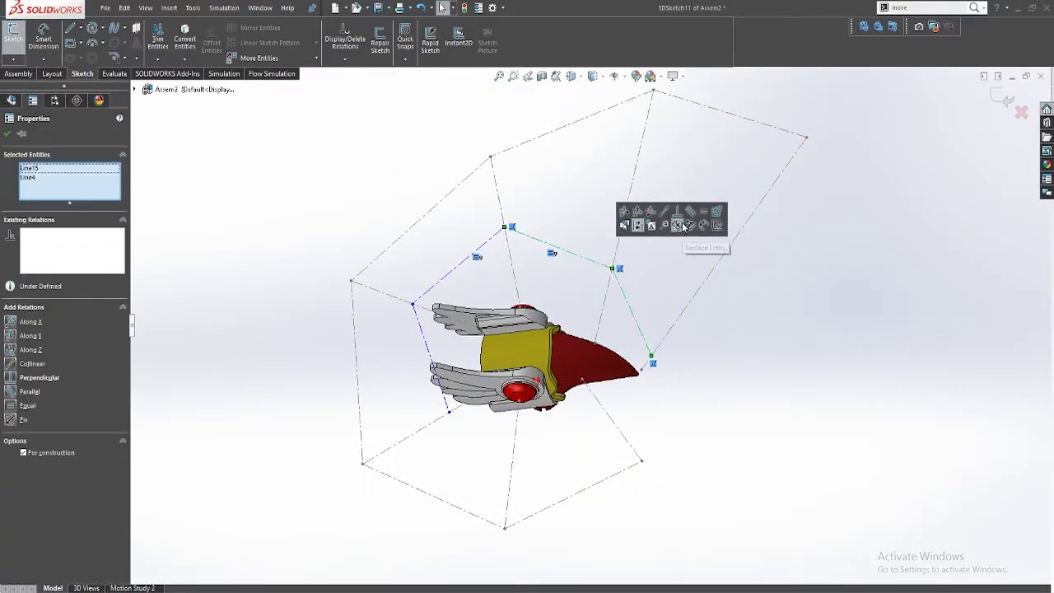
click(704, 213)
click(747, 335)
Step: Sketch the fifth inner path construction line from the fourth line's end to the next view-direction line below the wing gemstone
mouse_move(631, 384)
middle_down()
mouse_move(576, 214)
mouse_move(590, 157)
mouse_move(611, 221)
mouse_move(536, 184)
middle_up()
scroll(598, 306, down, 5)
click(585, 350)
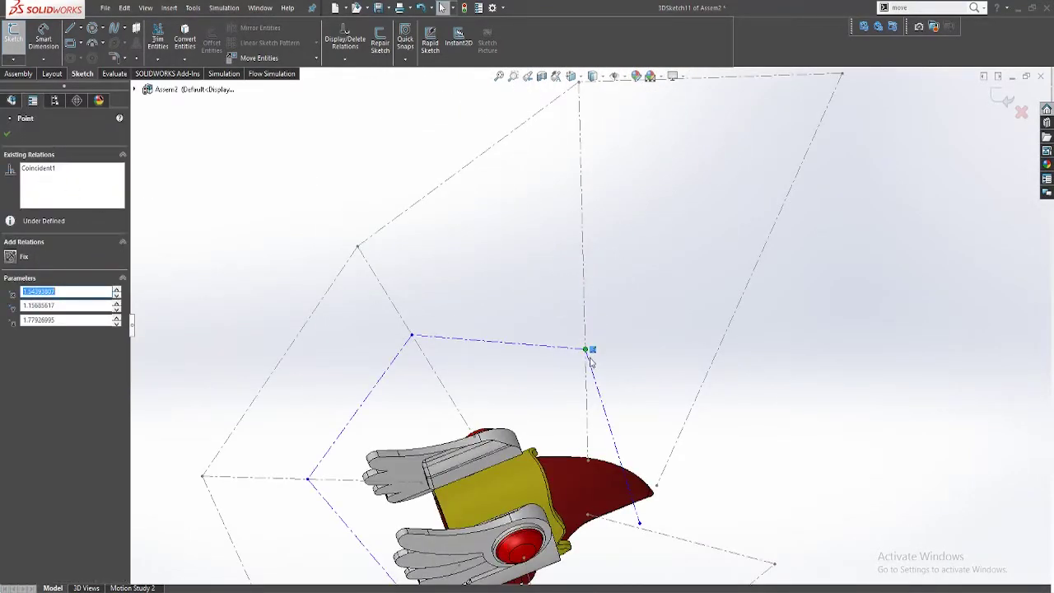
middle_drag(591, 361, 486, 312)
click(486, 312)
scroll(633, 363, up, 5)
middle_drag(605, 365, 646, 511)
key(l)
click(527, 412)
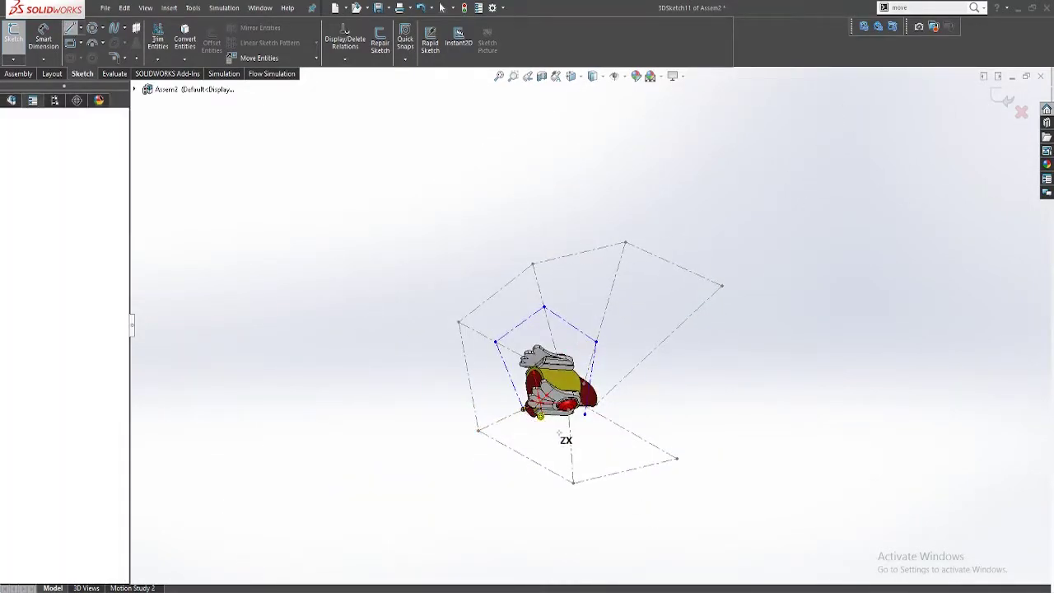
key(Escape)
Step: Make the fifth inner path line equal in length to the fourth inner path line
scroll(563, 425, down, 3)
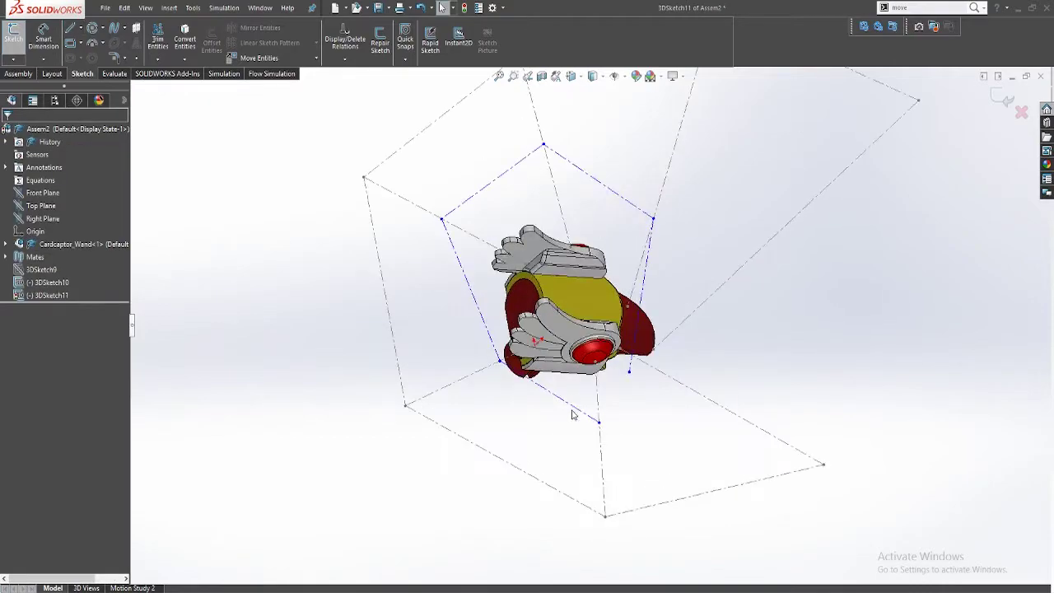
click(565, 408)
ctrl+click(494, 342)
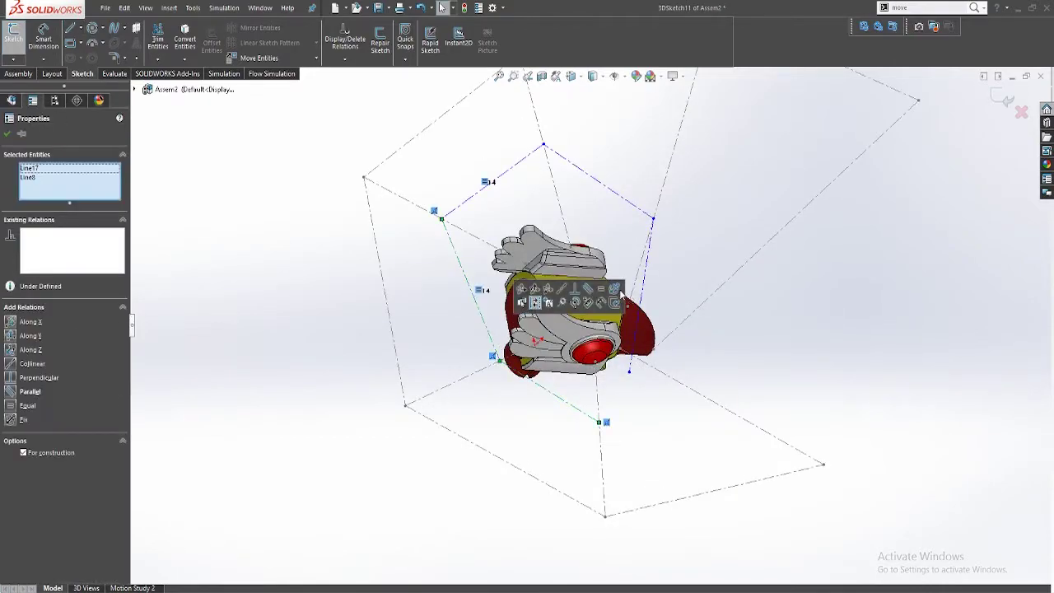
click(615, 291)
click(647, 450)
Step: Sketch the sixth inner path construction line from the fifth line's end to the last view-direction line near the beak
middle_drag(646, 452, 644, 406)
key(l)
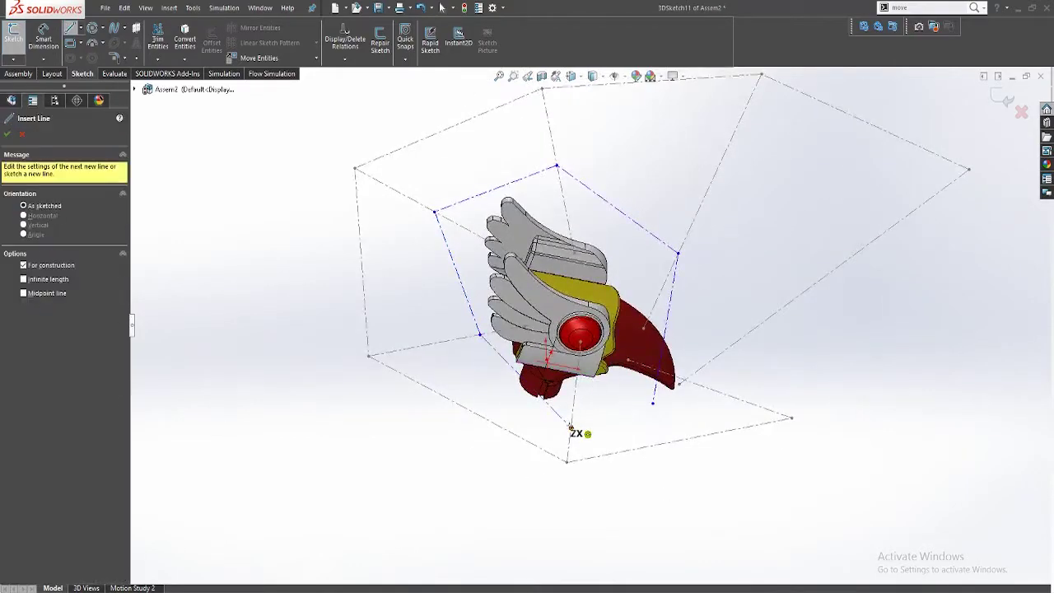
click(571, 428)
click(697, 384)
key(Escape)
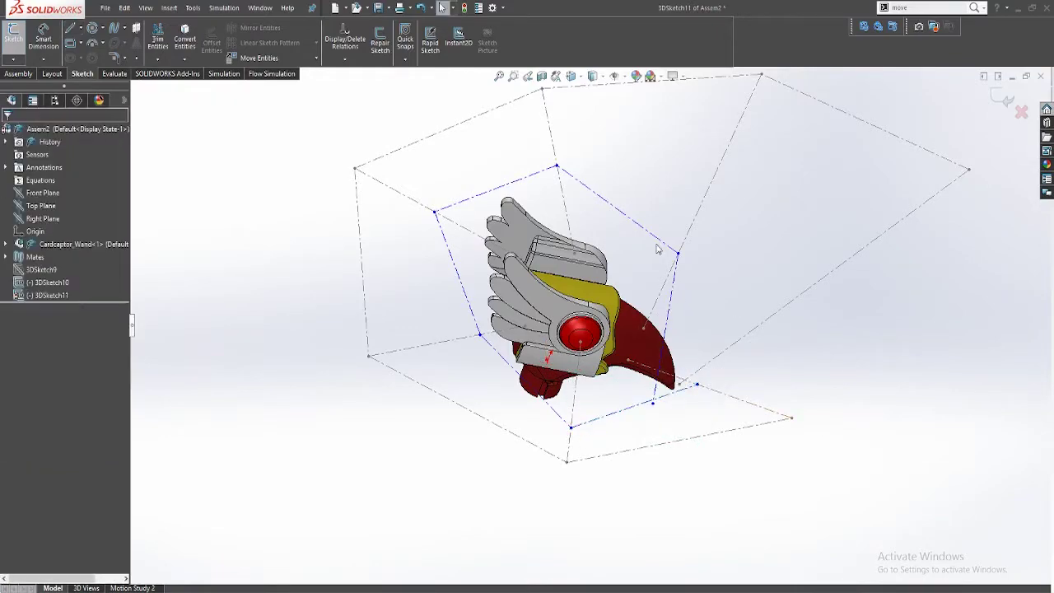
Step: Try to make the fifth and sixth inner path lines equal in length, and undo the relation
click(656, 239)
click(614, 413)
ctrl+click(565, 420)
click(684, 367)
click(756, 375)
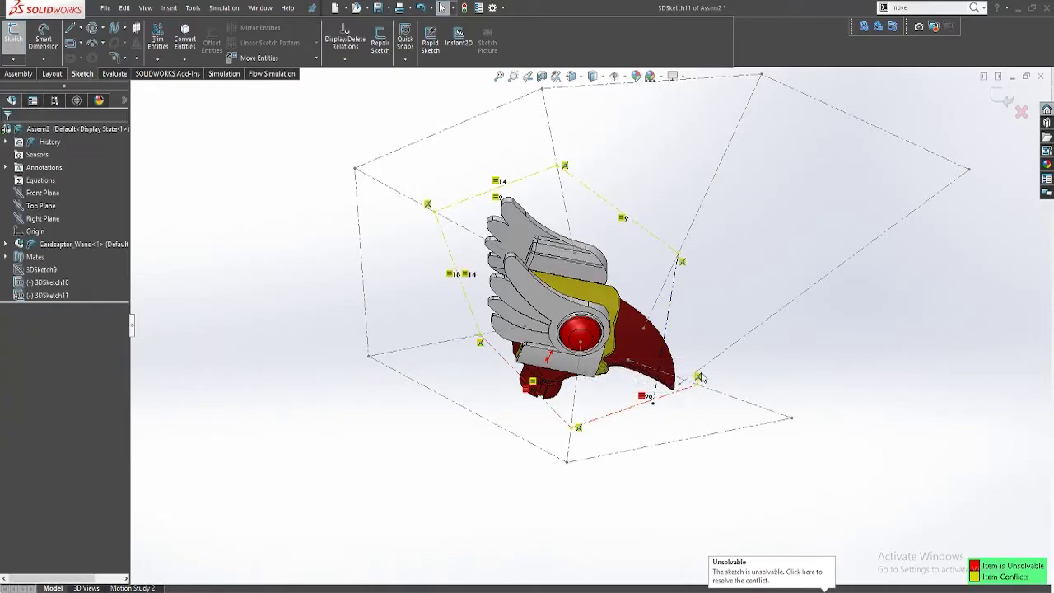
key(ctrl+z)
Step: Inspect the existing relations of the third, fourth and sixth inner path lines
middle_drag(668, 399, 565, 444)
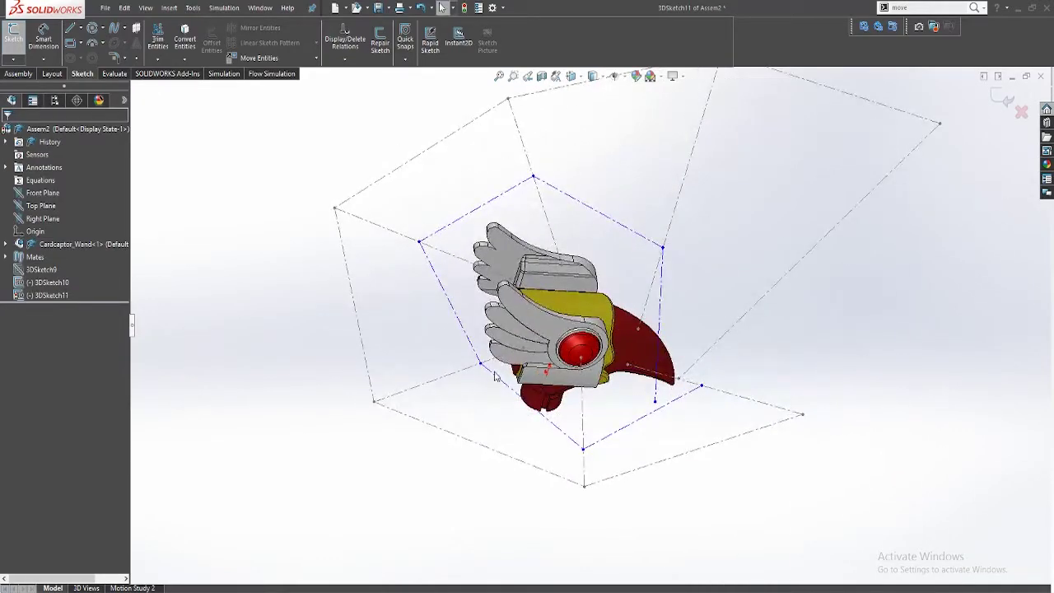
click(475, 349)
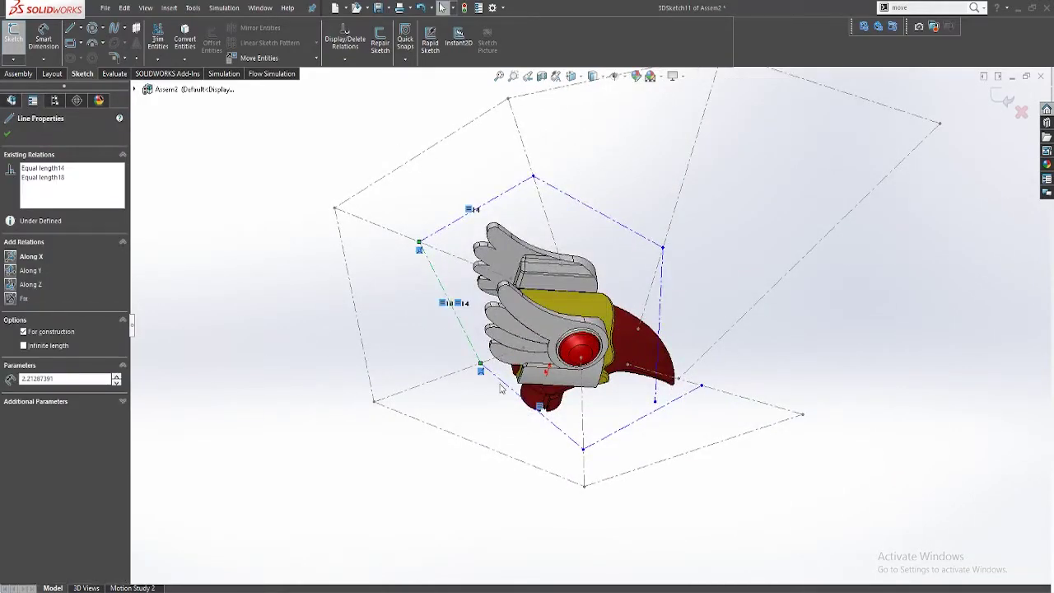
key(Escape)
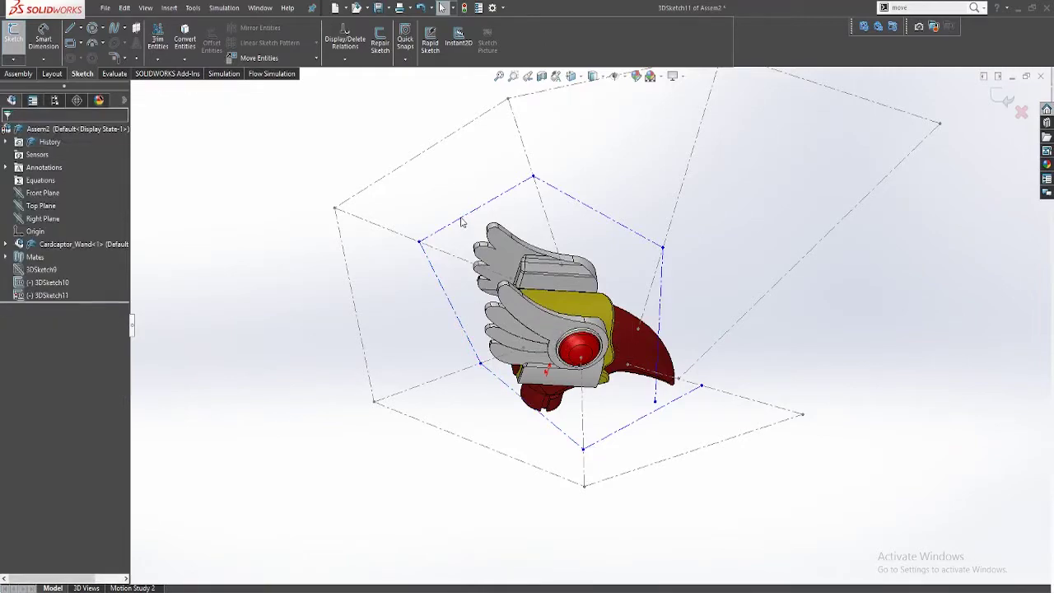
click(462, 219)
key(Escape)
click(622, 427)
mouse_move(633, 430)
middle_down()
mouse_move(680, 435)
mouse_move(662, 415)
middle_up()
click(679, 436)
key(Escape)
Step: Slide the free end of the sixth inner path line inward along its view-direction line to just below the beak
scroll(663, 419, down, 5)
drag(707, 362, 673, 345)
click(654, 360)
key(Escape)
click(680, 346)
drag(680, 348, 556, 284)
click(654, 342)
click(568, 358)
click(568, 346)
middle_drag(561, 290, 532, 343)
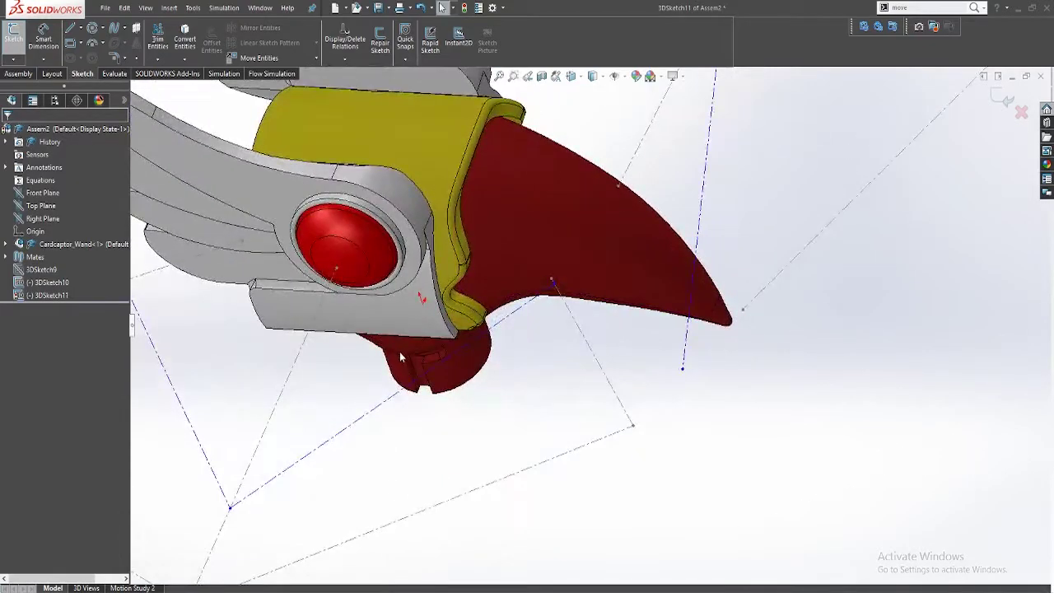
click(420, 383)
middle_drag(468, 442, 536, 377)
key(Escape)
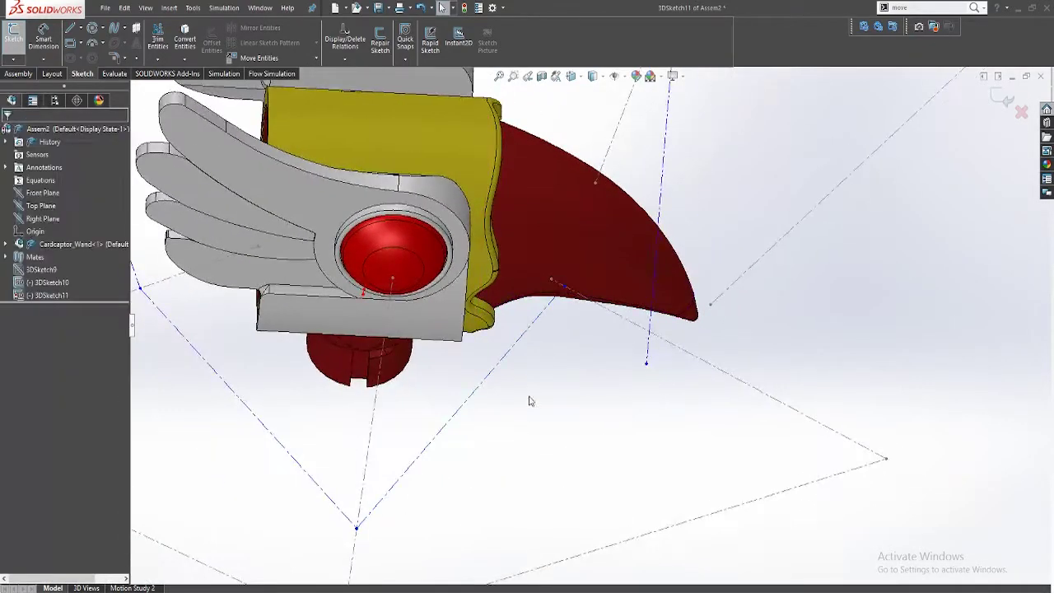
drag(565, 288, 591, 320)
scroll(423, 407, up, 4)
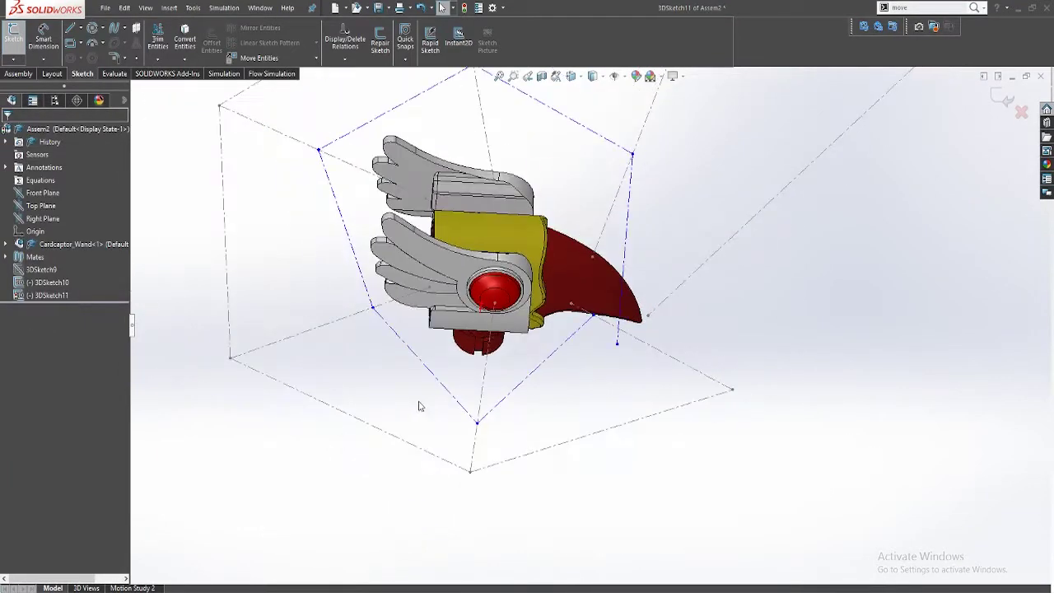
Step: Try to move the corner between the fourth and fifth inner path lines outward, and undo the move
click(372, 309)
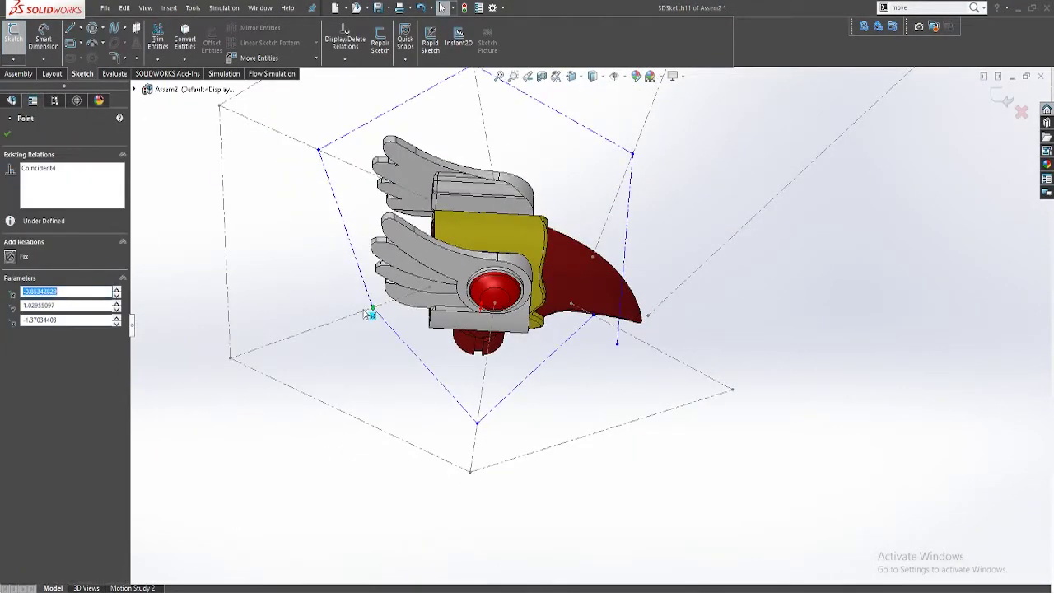
click(378, 344)
drag(373, 308, 337, 325)
key(ctrl+z)
click(831, 401)
Step: Replace the fourth inner path line with a new construction line between the ends of the third and fifth lines
mouse_move(572, 232)
middle_down()
mouse_move(587, 223)
mouse_move(572, 279)
mouse_move(464, 194)
mouse_move(457, 256)
middle_up()
scroll(457, 256, up, 4)
key(l)
scroll(507, 280, up, 5)
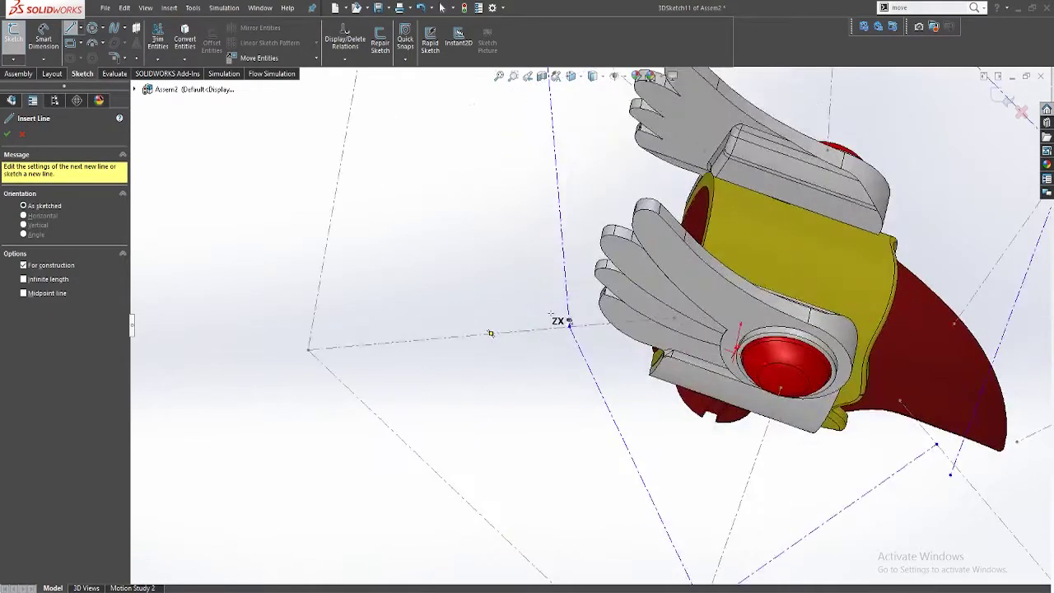
scroll(567, 322, up, 3)
drag(573, 327, 567, 171)
key(Escape)
click(572, 284)
click(577, 282)
key(Delete)
Step: Try to make the new fourth inner path line equal to the third, and undo the change
click(569, 259)
ctrl+click(587, 167)
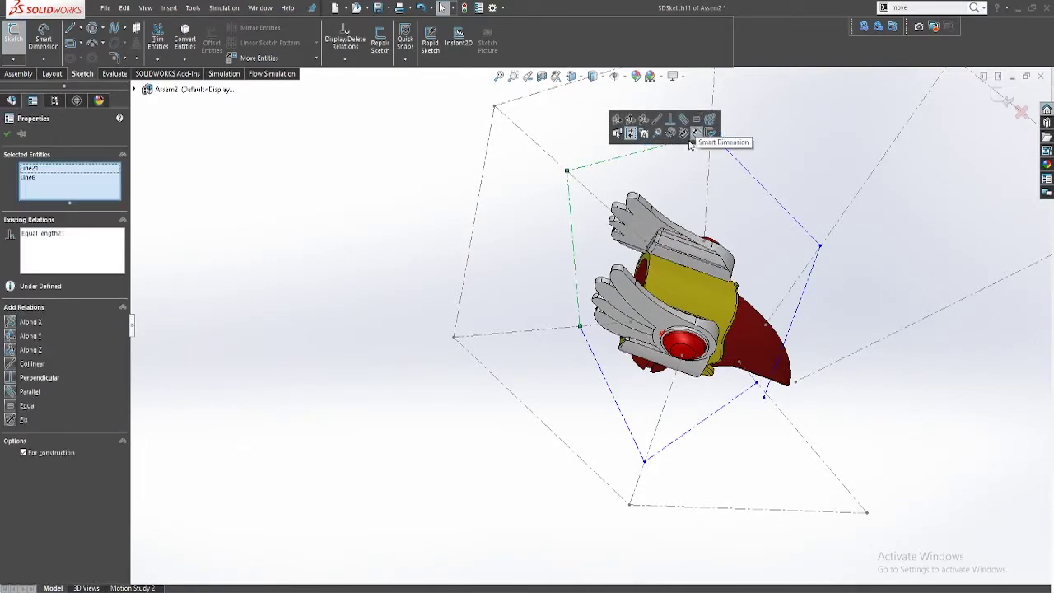
click(577, 190)
click(568, 188)
click(546, 194)
key(ctrl+z)
click(557, 212)
Step: Shift the corner between the third and fourth inner path lines slightly outward and make both lines equal in length
mouse_move(566, 171)
mouse_down()
mouse_move(556, 161)
mouse_move(565, 169)
mouse_up()
click(566, 211)
ctrl+click(582, 162)
click(691, 115)
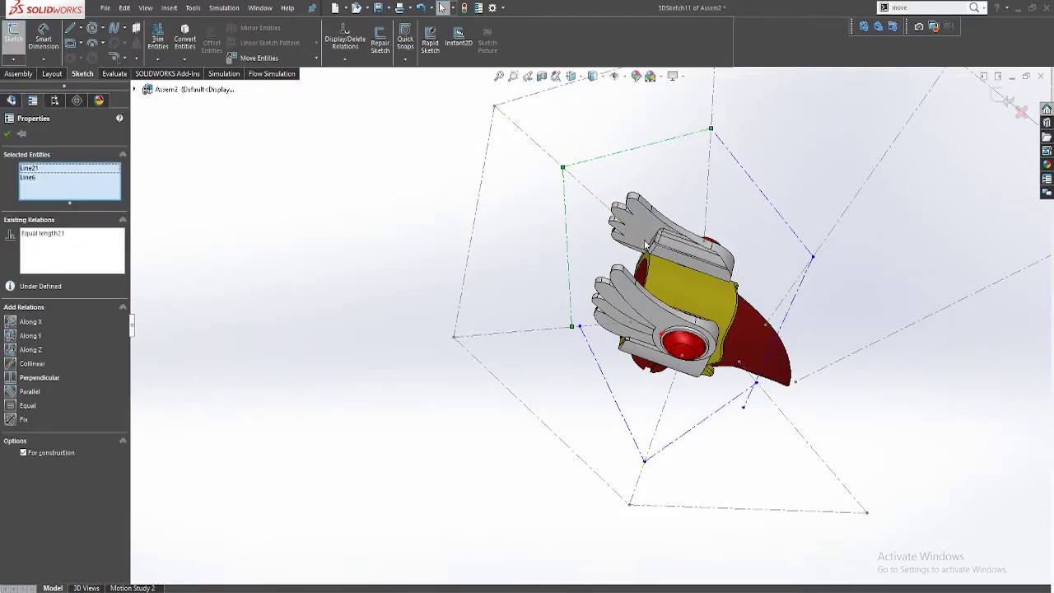
click(569, 238)
click(542, 244)
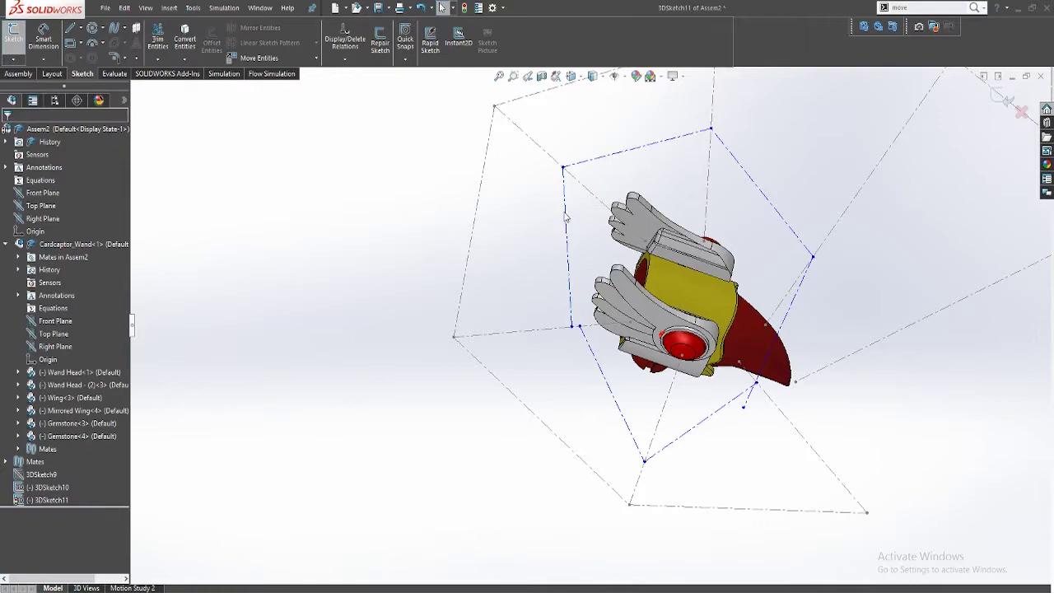
Step: Move the corner between the third and fourth inner path lines farther outward along its view-direction line
drag(572, 327, 544, 330)
key(ctrl+z)
drag(563, 167, 552, 158)
click(555, 212)
click(547, 216)
click(527, 220)
Step: Make the fourth and fifth inner path lines equal in length
middle_drag(577, 381, 582, 339)
click(535, 329)
click(538, 317)
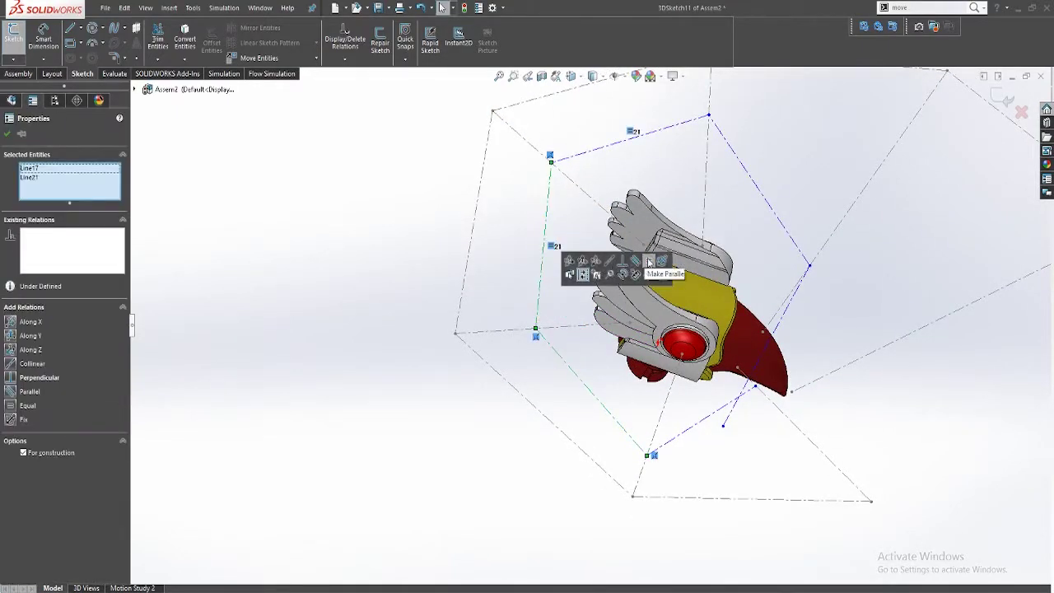
key(Escape)
Step: Make the fifth and sixth inner path lines equal in length
click(659, 449)
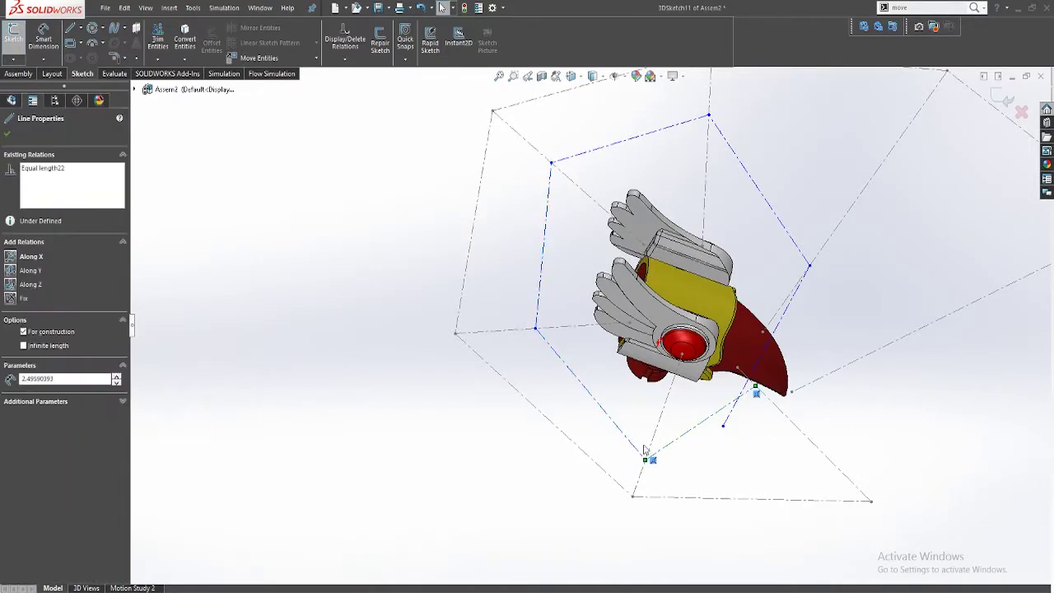
ctrl+click(638, 449)
click(740, 395)
click(821, 432)
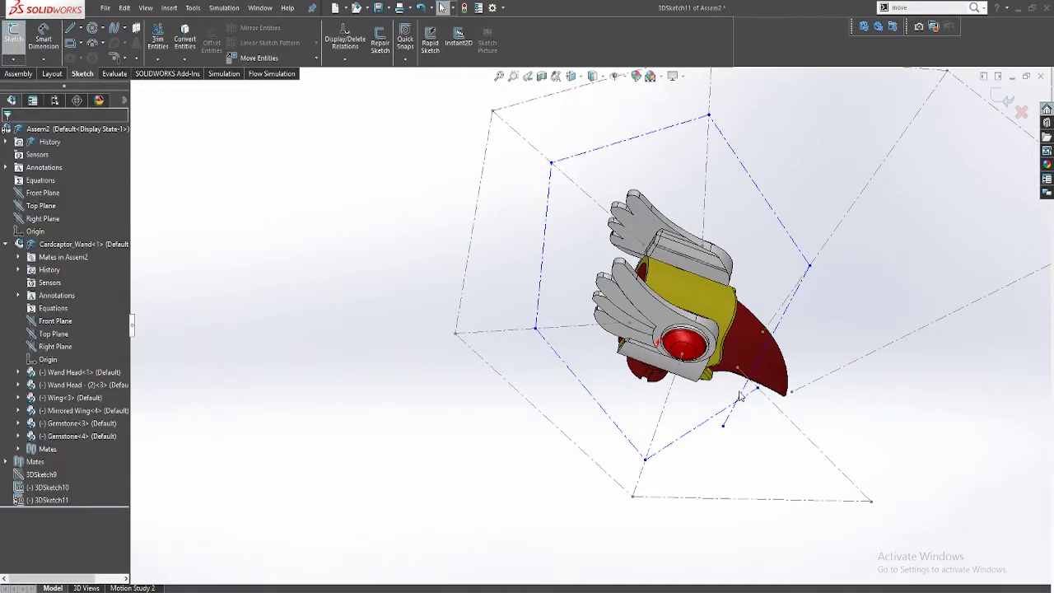
click(739, 395)
mouse_move(682, 388)
middle_down()
mouse_move(551, 307)
mouse_move(722, 520)
mouse_move(704, 372)
middle_up()
click(722, 519)
mouse_move(661, 436)
middle_down()
mouse_move(639, 302)
mouse_move(576, 330)
mouse_move(827, 420)
middle_up()
mouse_move(770, 356)
middle_down()
mouse_move(800, 266)
mouse_move(849, 499)
mouse_move(962, 315)
mouse_move(666, 366)
mouse_move(757, 501)
mouse_move(777, 337)
mouse_move(708, 387)
mouse_move(736, 437)
mouse_move(769, 414)
mouse_move(818, 501)
mouse_move(624, 378)
middle_up()
middle_drag(560, 344, 605, 370)
key(l)
click(543, 299)
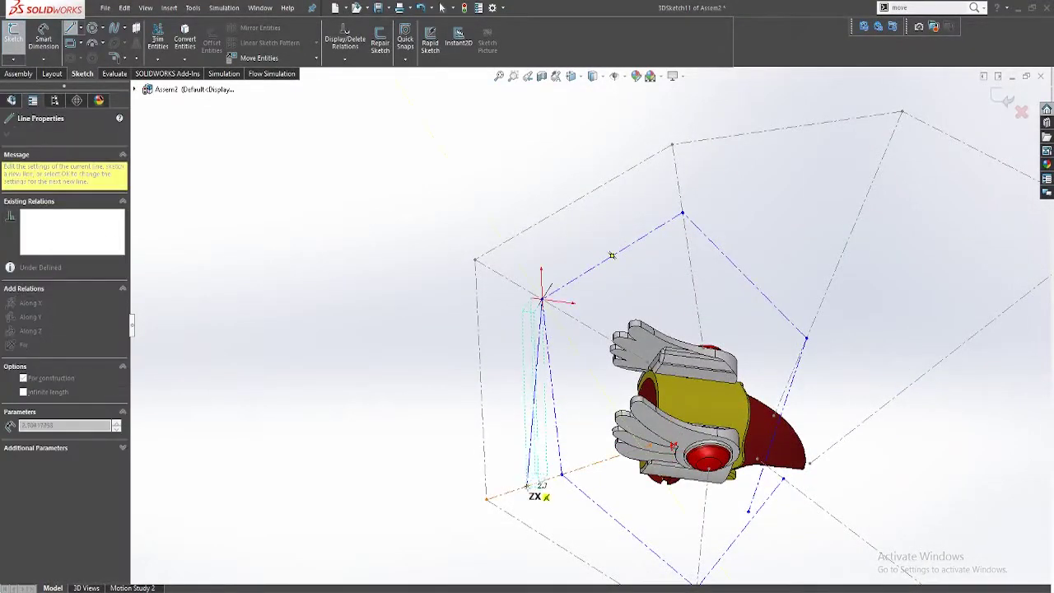
click(525, 486)
click(722, 486)
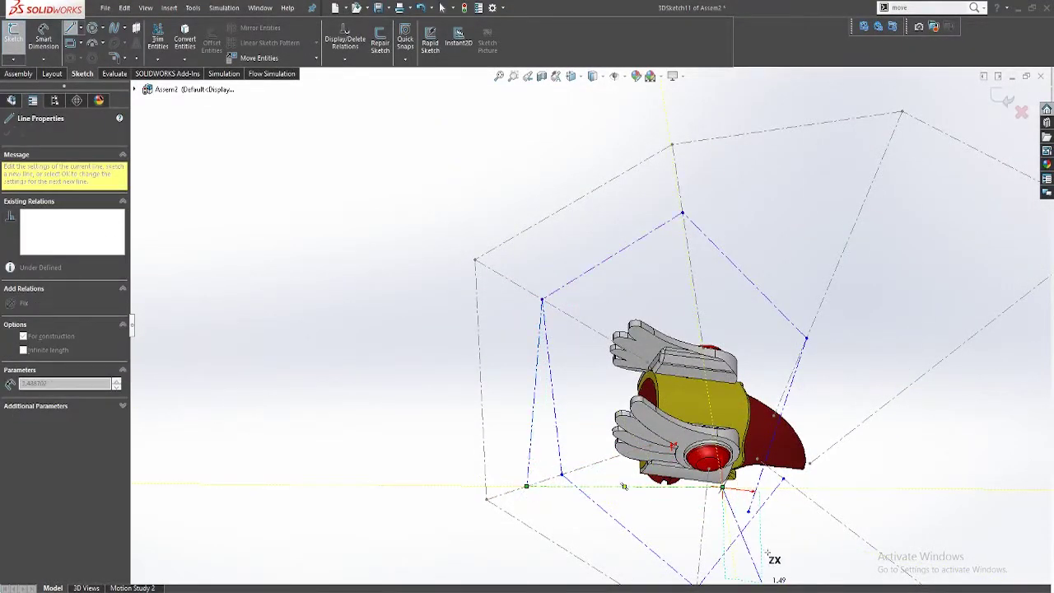
key(Escape)
middle_drag(673, 492, 645, 475)
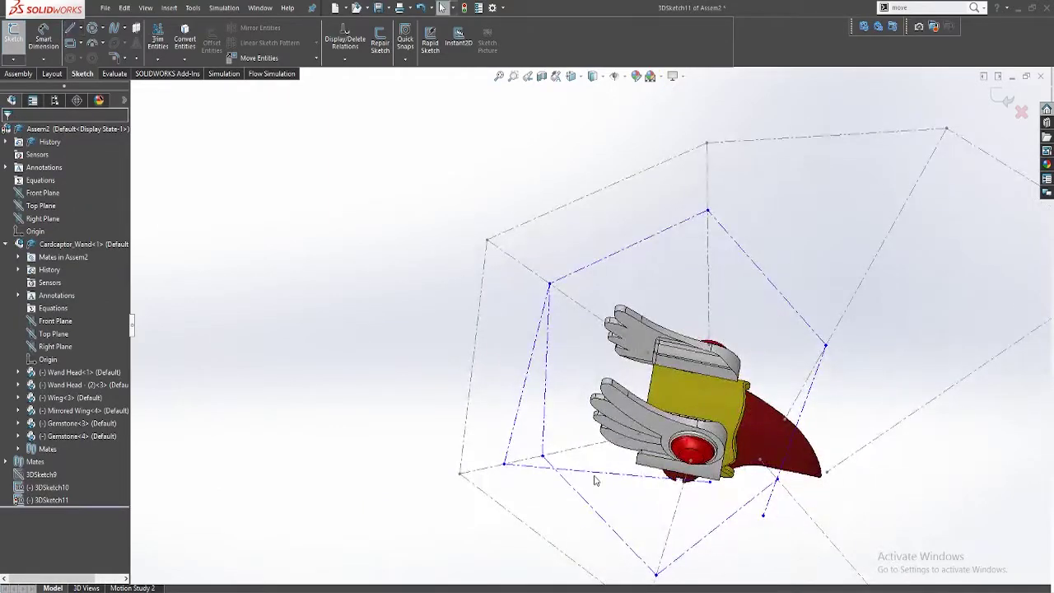
click(569, 468)
key(Delete)
click(514, 426)
key(Delete)
Step: Close the inner path sketch and start a new 3D sketch with the Spline tool
mouse_move(726, 486)
middle_down()
mouse_move(660, 327)
mouse_move(810, 464)
mouse_move(685, 375)
mouse_move(686, 449)
mouse_move(650, 453)
mouse_move(635, 385)
mouse_move(562, 415)
mouse_move(598, 435)
middle_up()
mouse_move(744, 505)
middle_down()
mouse_move(724, 513)
mouse_move(772, 502)
middle_up()
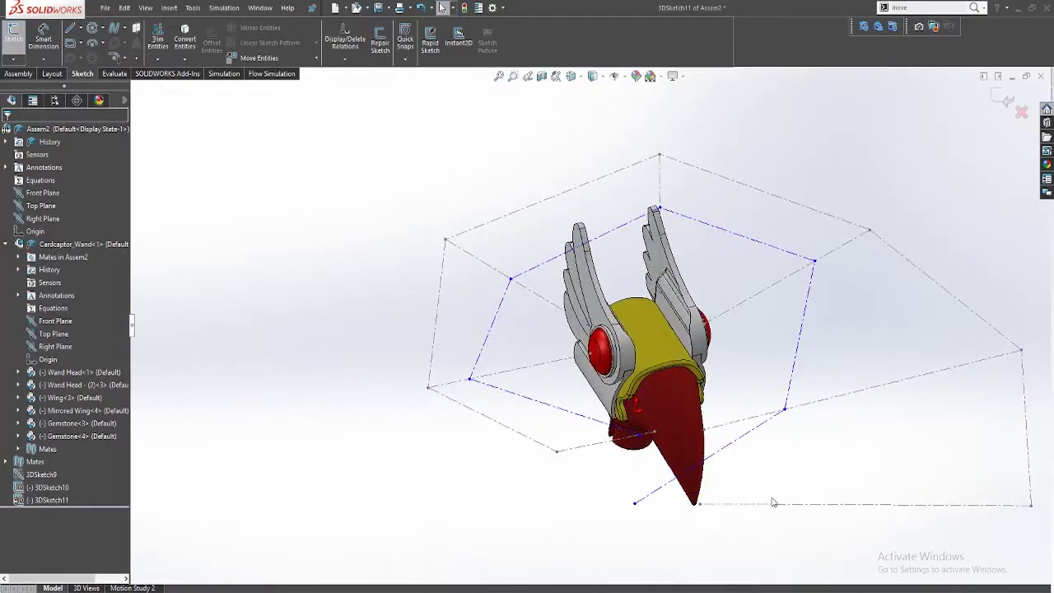
click(19, 73)
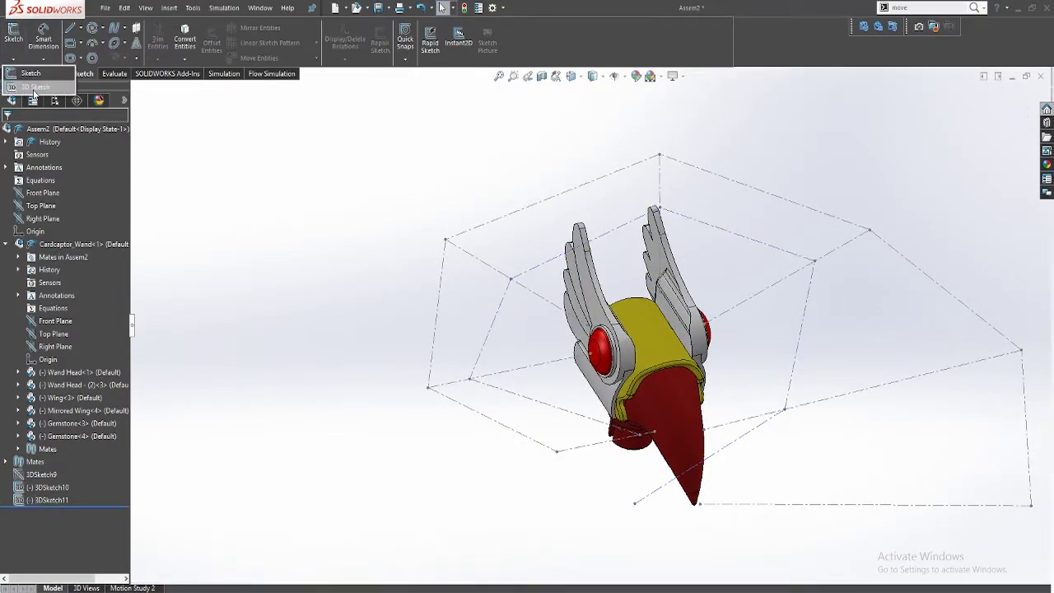
click(33, 87)
scroll(728, 359, up, 5)
middle_drag(728, 359, 704, 404)
scroll(627, 382, down, 6)
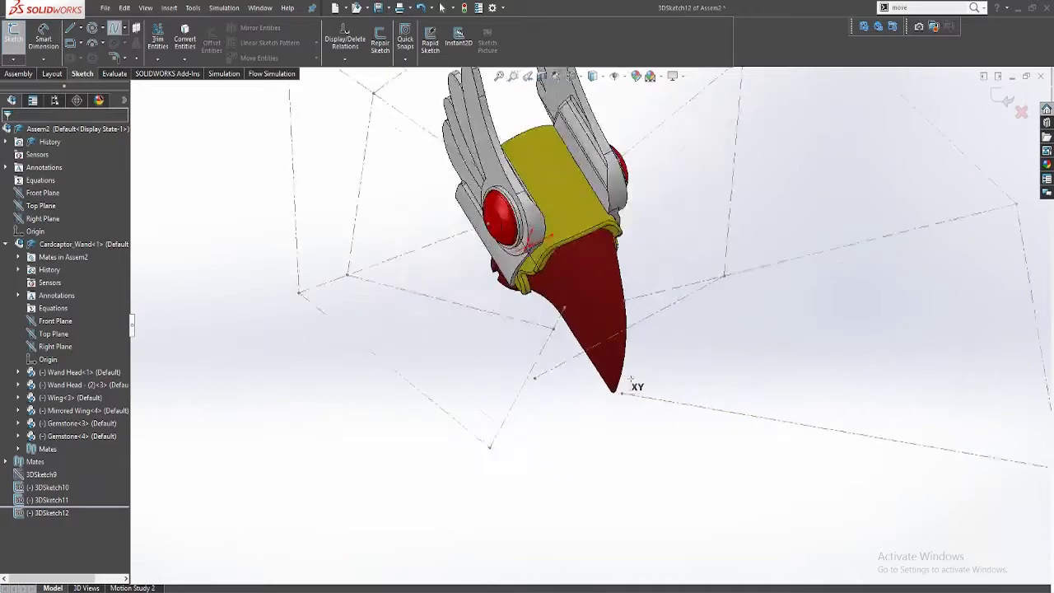
middle_drag(628, 343, 462, 295)
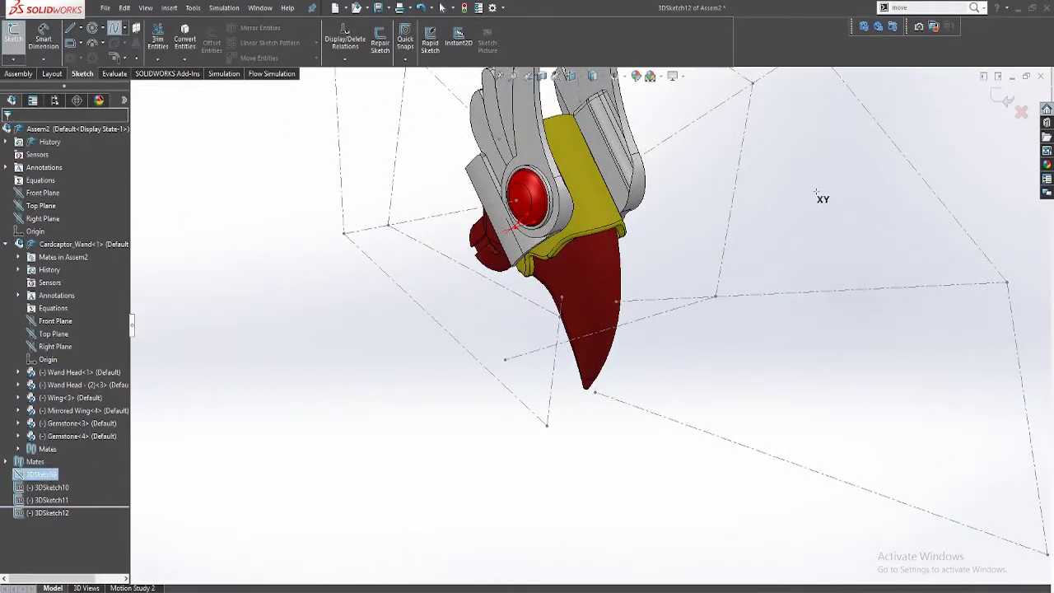
Step: Hide 3DSketch10 with the outer path and view-direction lines, leaving the inner path as reference
middle_drag(825, 191, 74, 453)
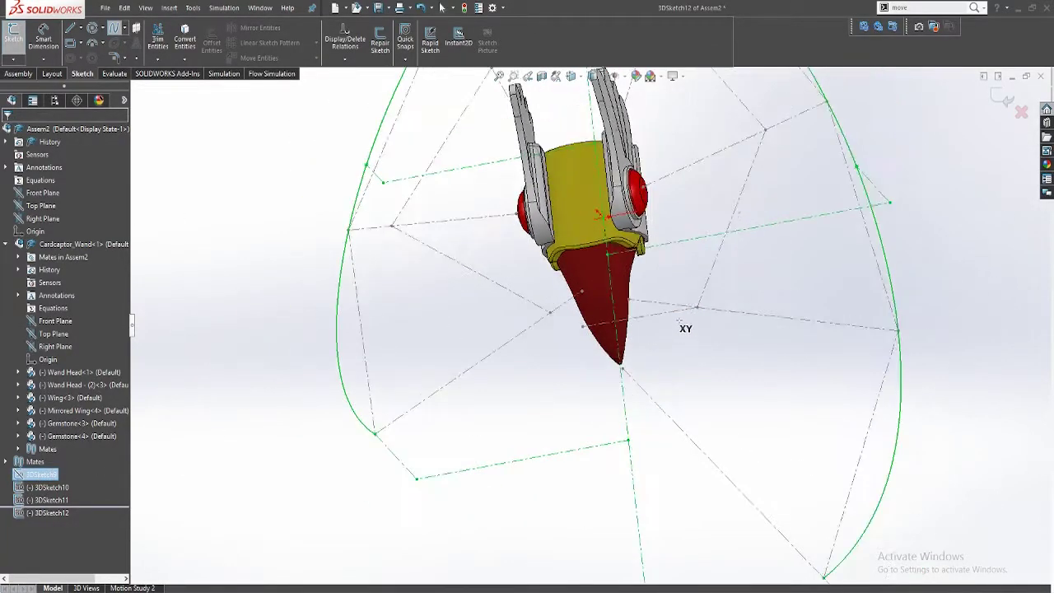
middle_drag(682, 315, 689, 282)
scroll(625, 262, up, 4)
scroll(624, 262, down, 5)
scroll(560, 294, up, 1)
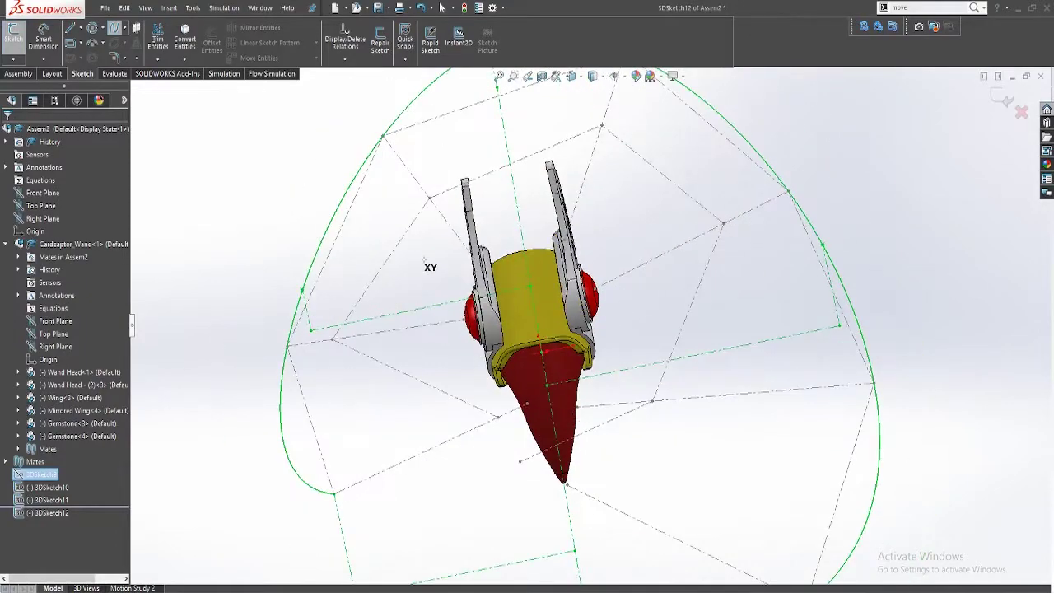
click(450, 345)
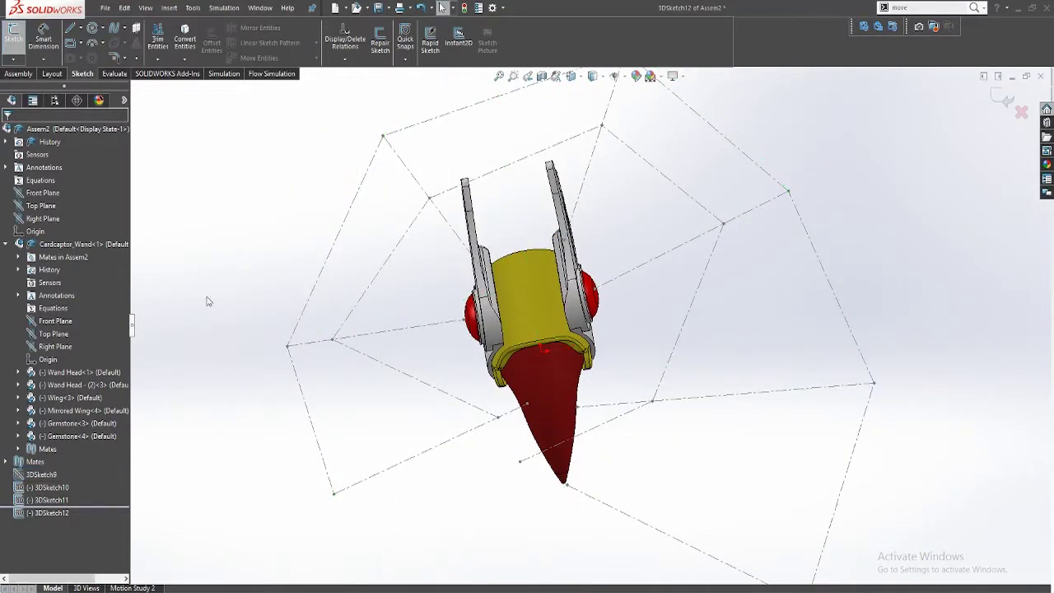
right_click(311, 294)
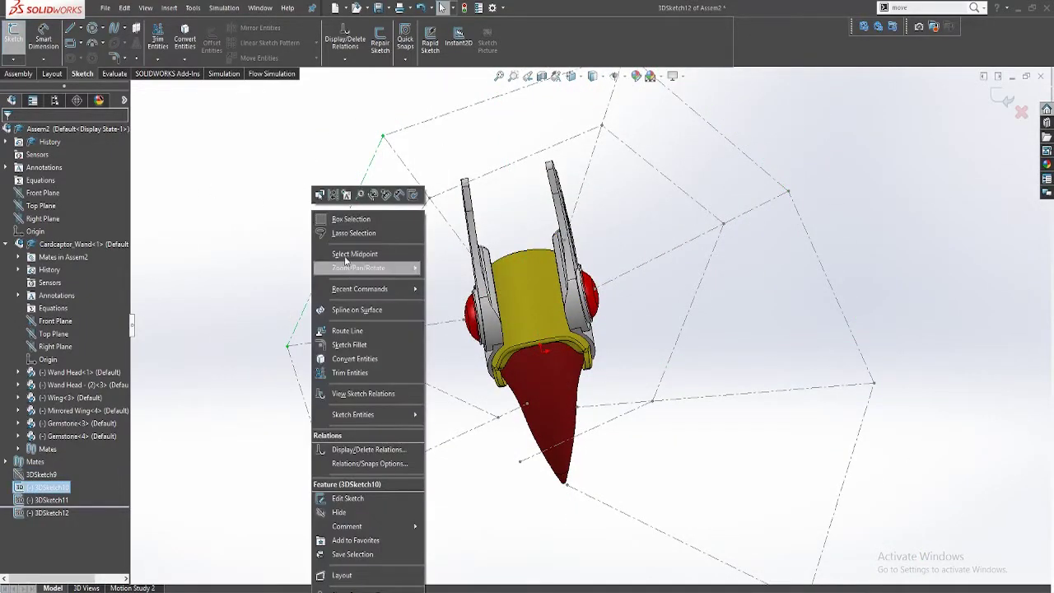
click(356, 514)
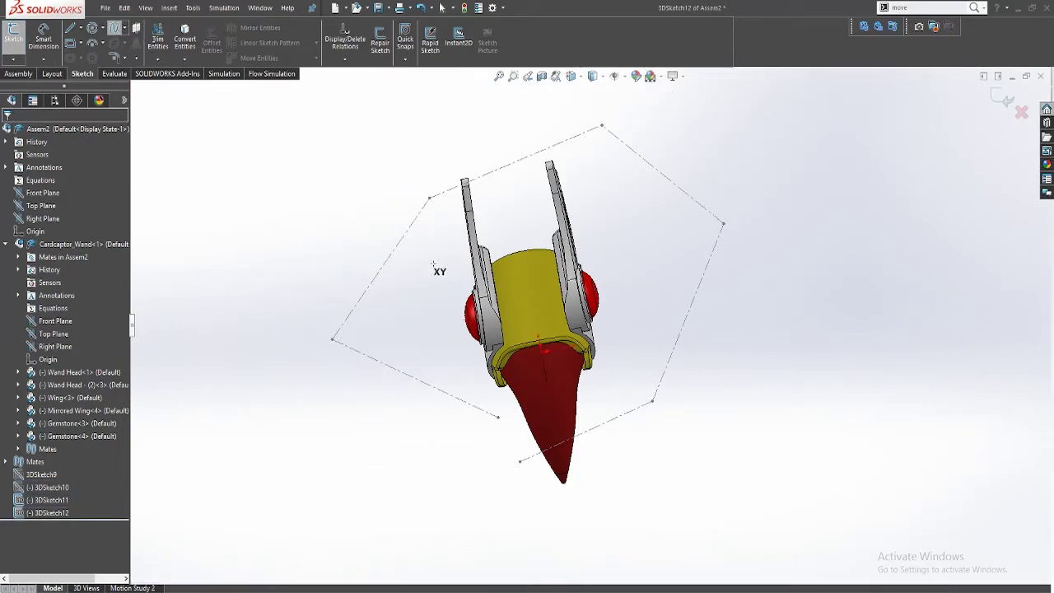
Step: Draw a spline through all the vertices of the inner path, from its front start point around to its far end
click(519, 461)
click(652, 401)
click(723, 223)
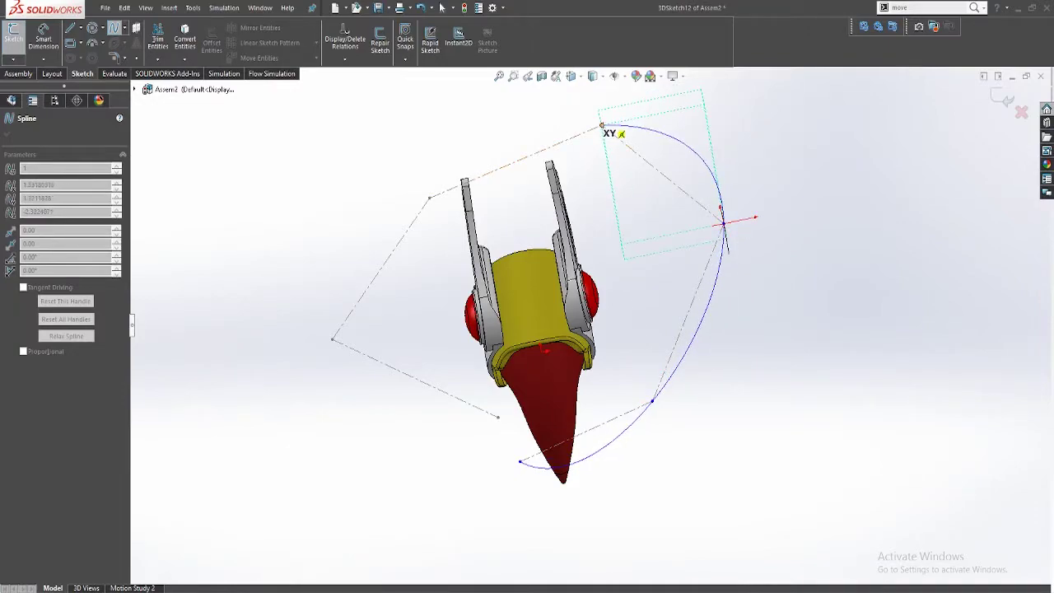
click(602, 125)
click(429, 198)
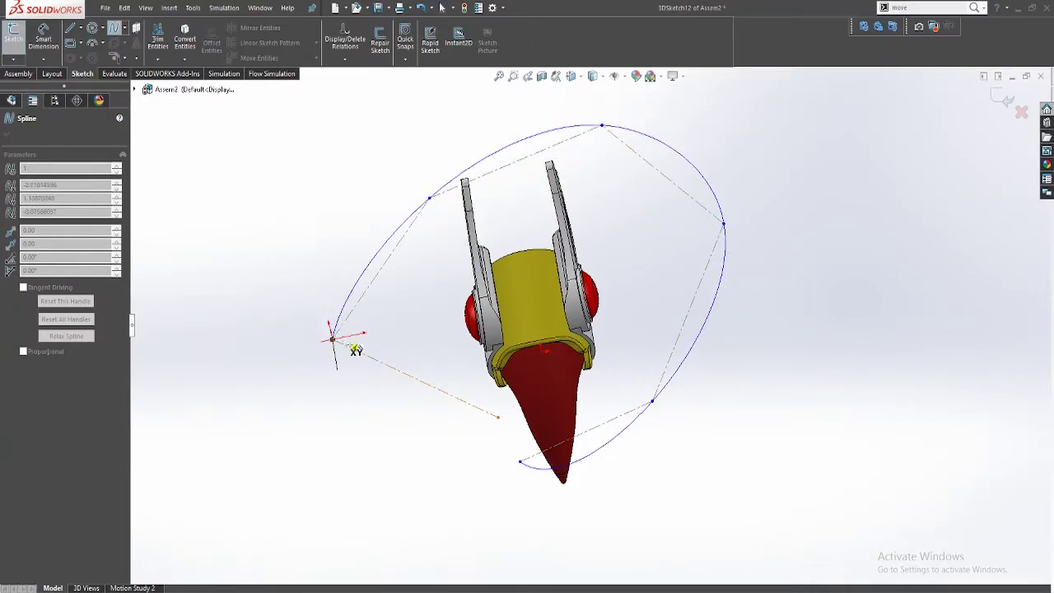
click(332, 338)
double_click(500, 422)
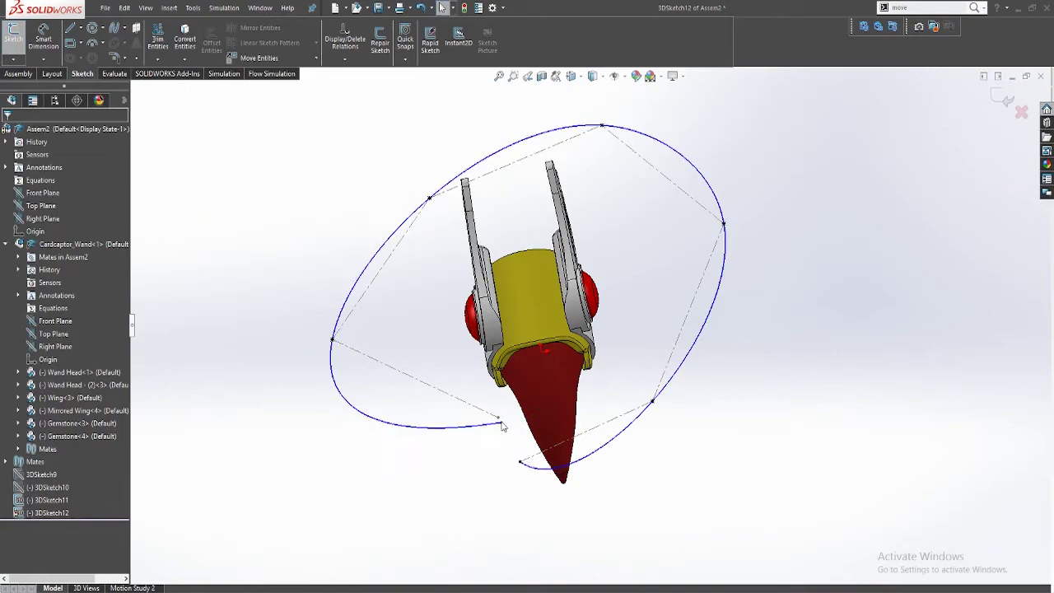
Step: Attach the spline's loose end to the final endpoint of the inner path and exit the 3D sketch
drag(502, 424, 498, 417)
click(442, 448)
scroll(588, 310, up, 5)
middle_drag(588, 310, 234, 154)
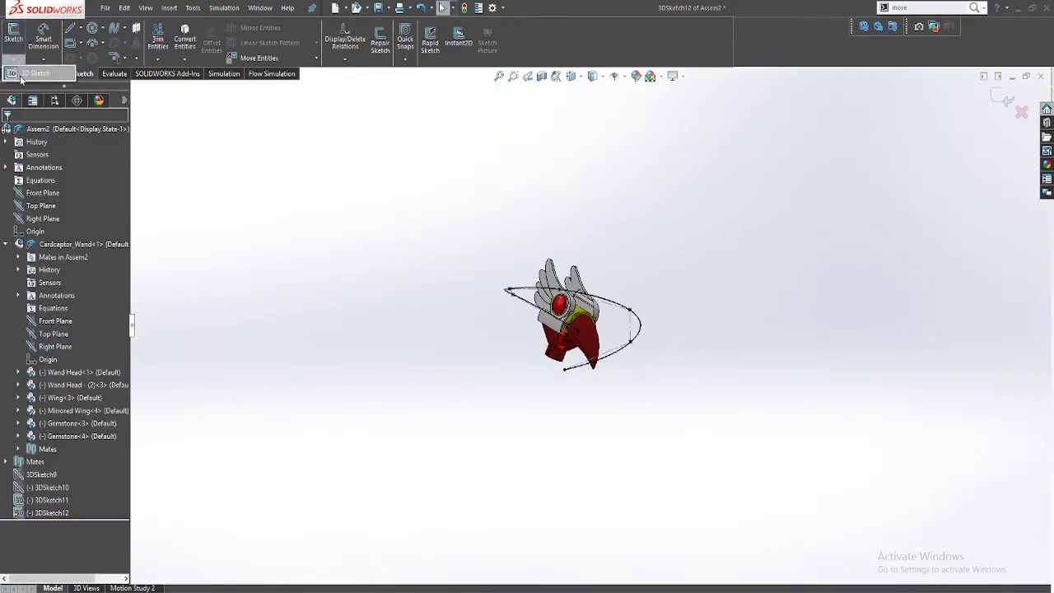
click(14, 37)
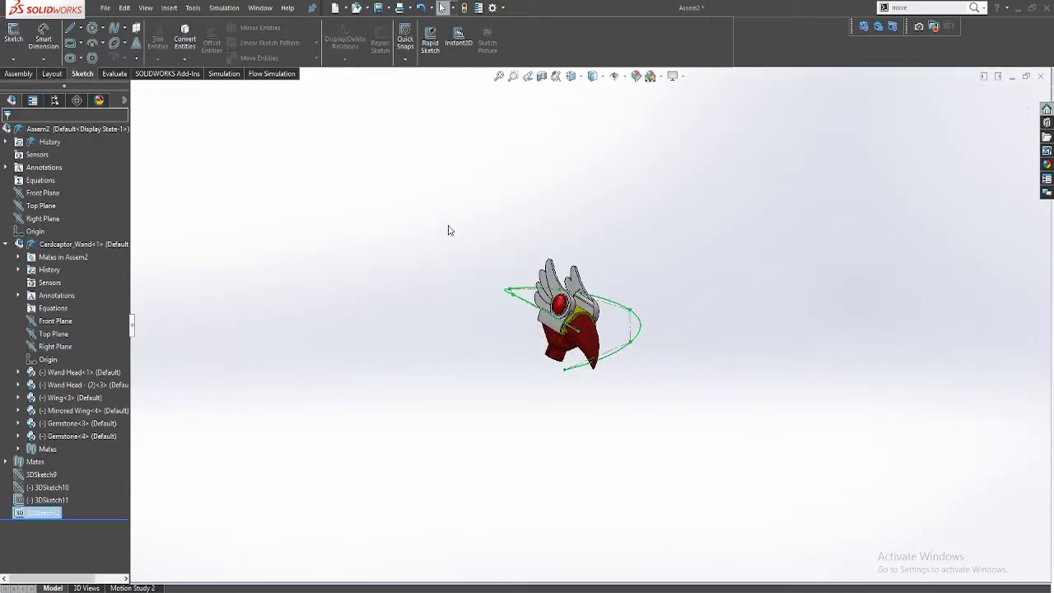
Step: Hide 3DSketch11 with the inner construction lines and show 3DSketch9 with the outer spline path
right_click(32, 502)
click(40, 381)
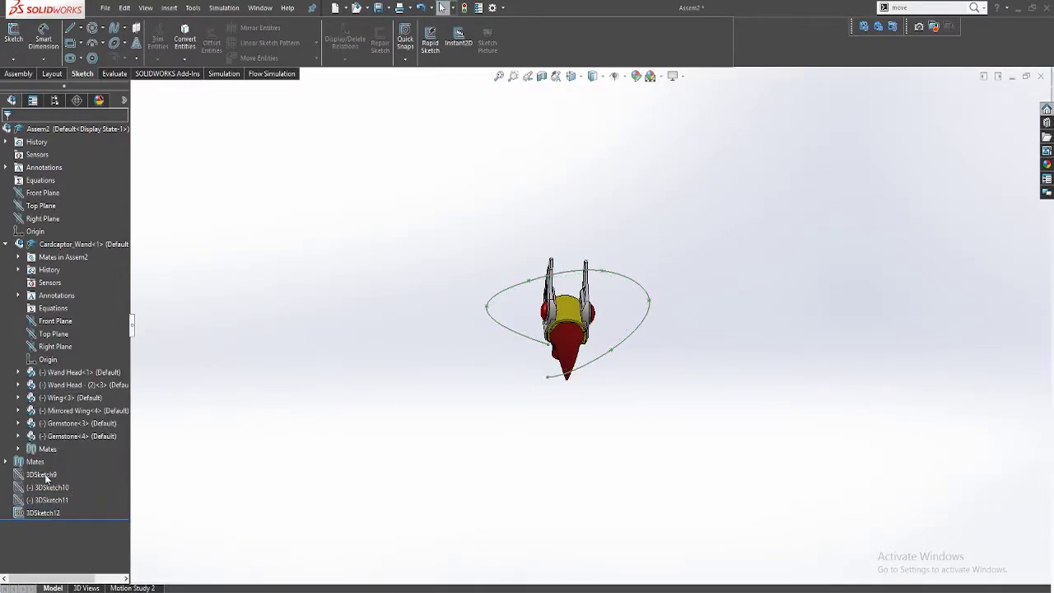
right_click(45, 477)
click(37, 368)
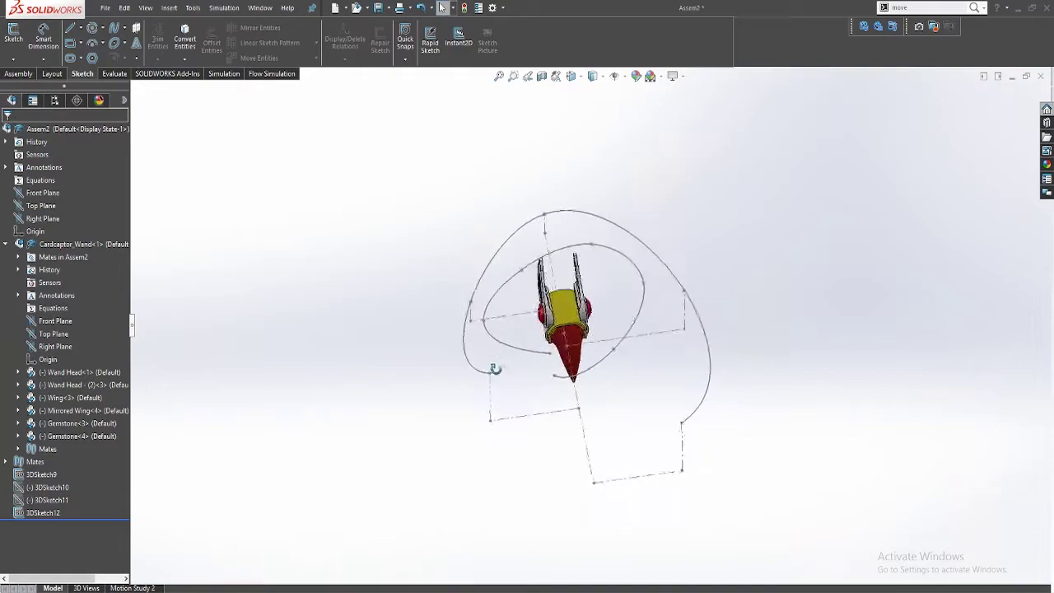
middle_drag(494, 369, 562, 380)
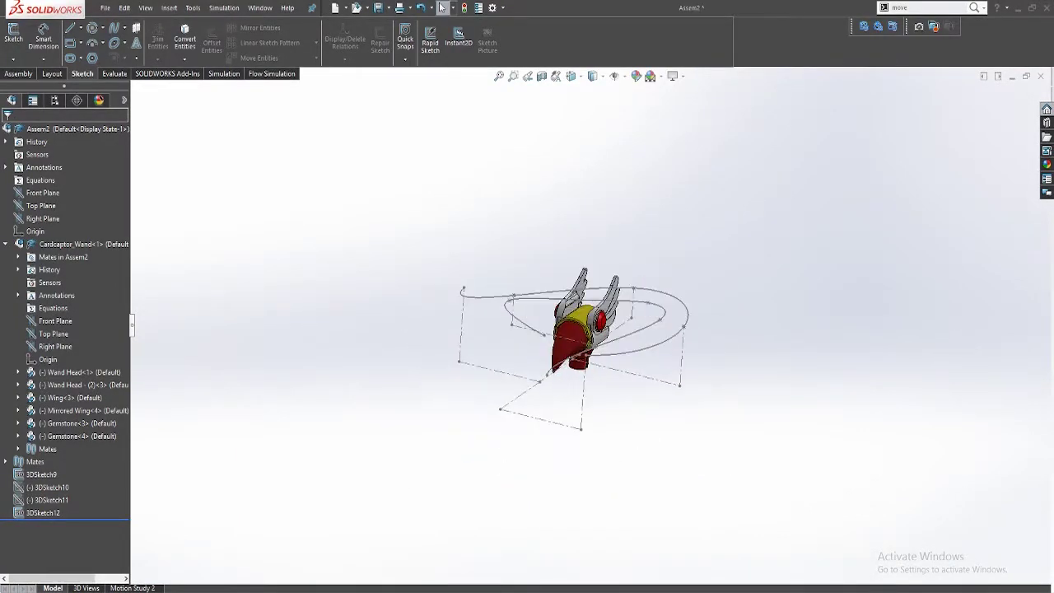
click(119, 588)
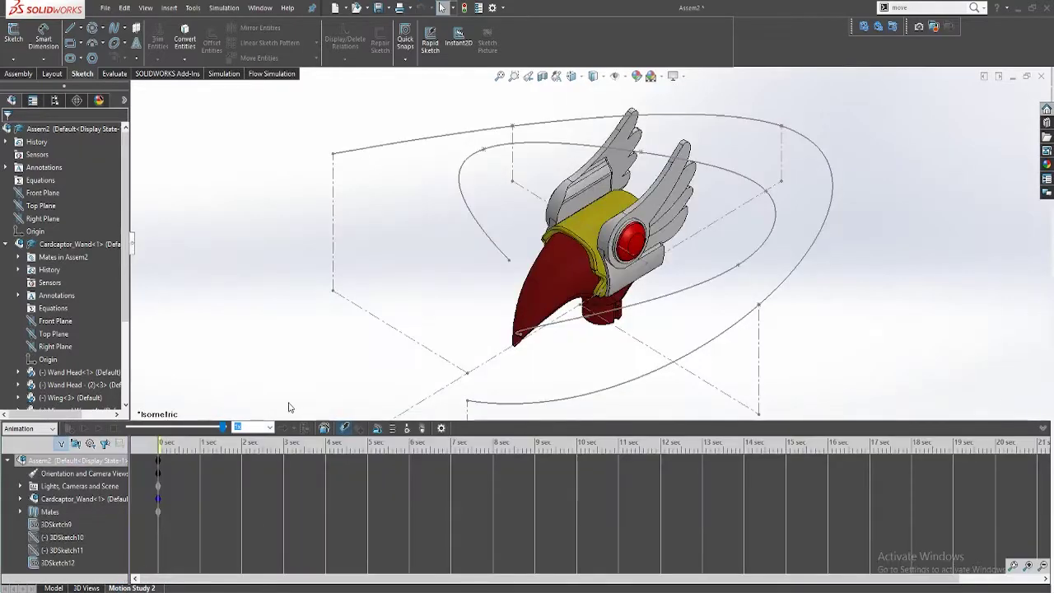
mouse_move(550, 285)
middle_down()
mouse_move(532, 231)
mouse_move(544, 318)
mouse_move(442, 357)
mouse_move(572, 353)
mouse_move(604, 365)
middle_up()
click(51, 588)
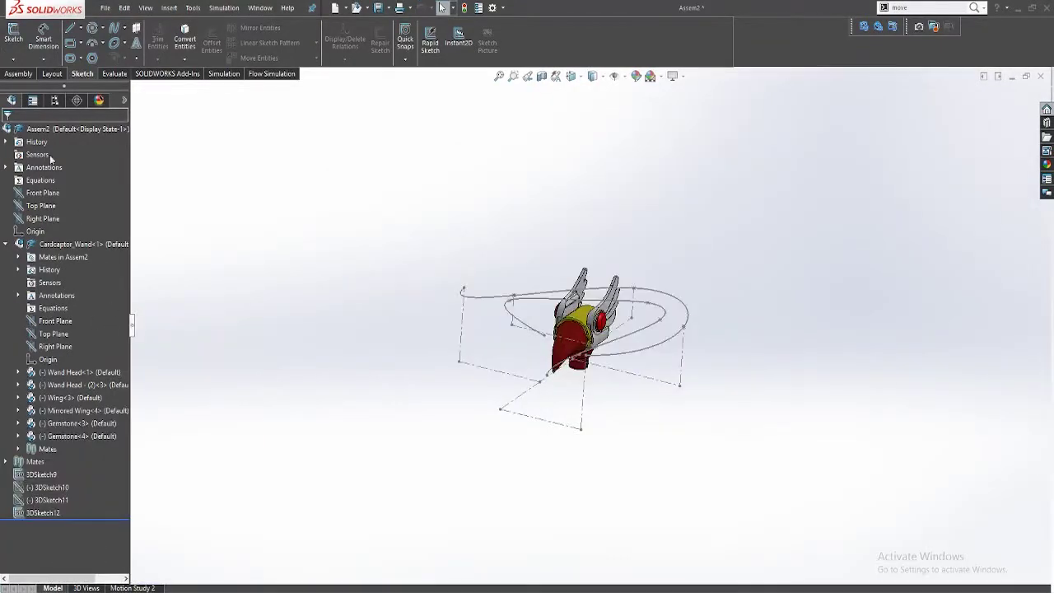
Step: Collapse the wand assembly's tree entry and add a new camera to the scene
click(4, 244)
click(99, 100)
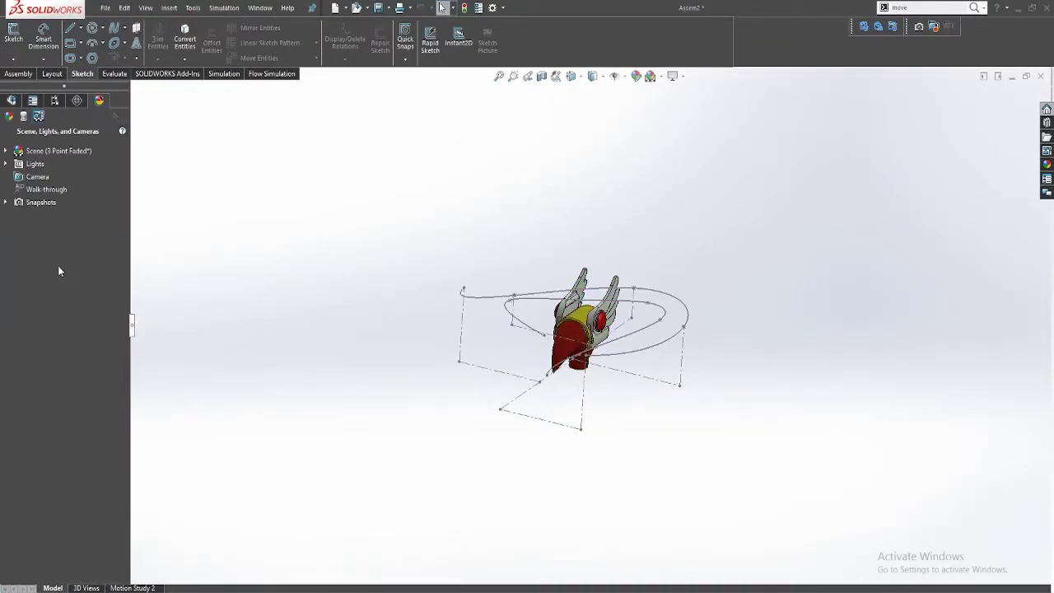
right_click(20, 178)
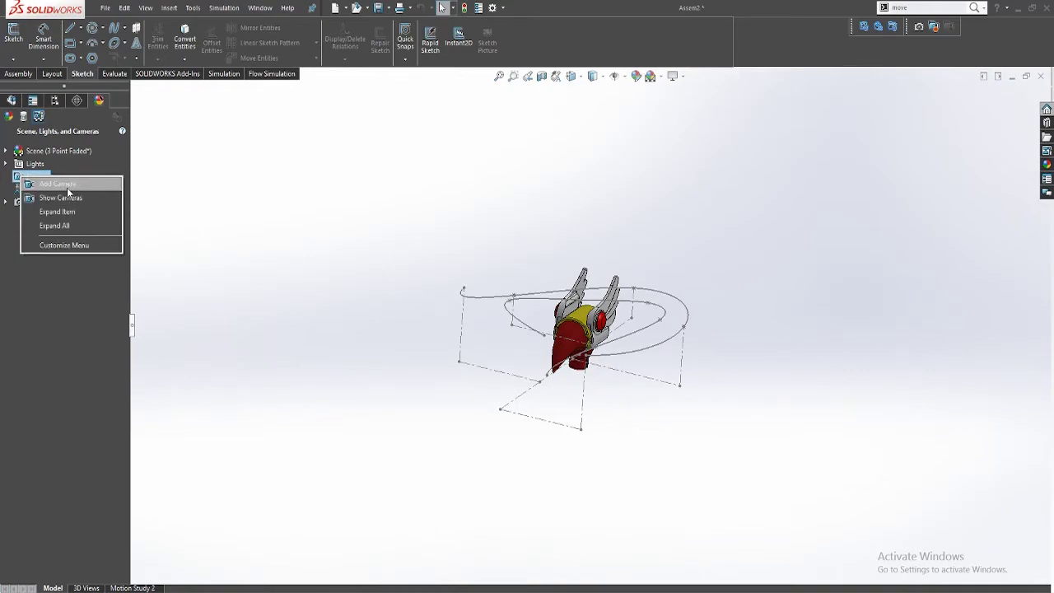
click(67, 184)
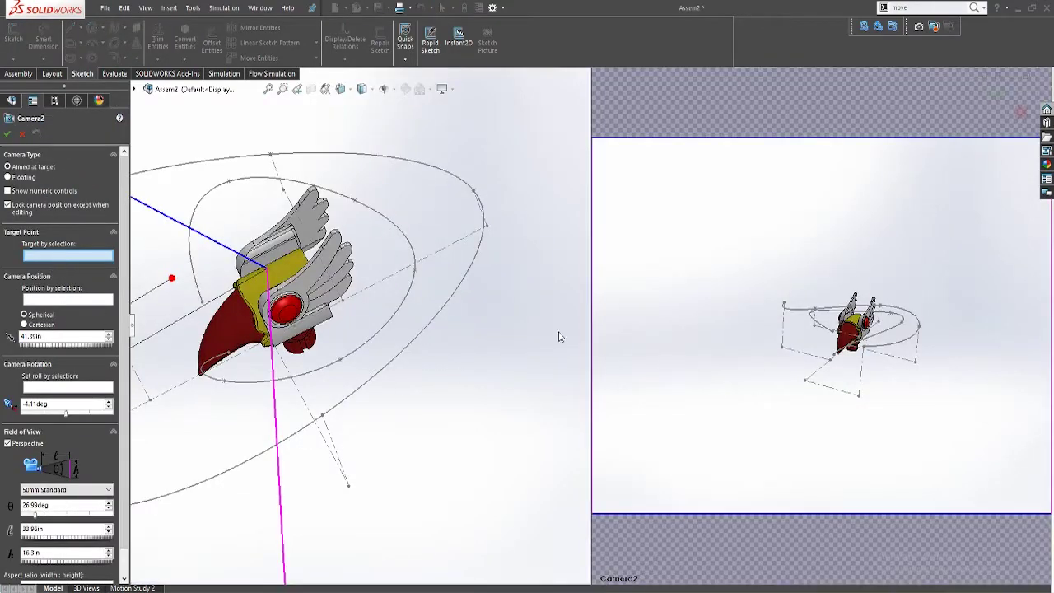
Step: Attach the camera position to the outer spline in 3DSketch9 and set its distance along the curve to 0
click(85, 300)
scroll(387, 362, up, 3)
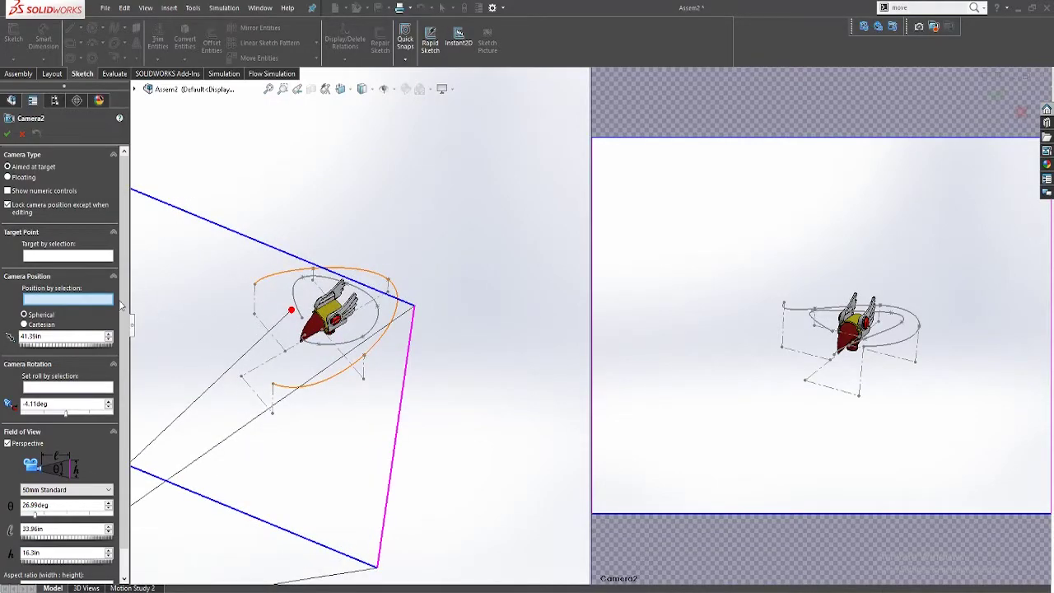
middle_drag(206, 292, 287, 363)
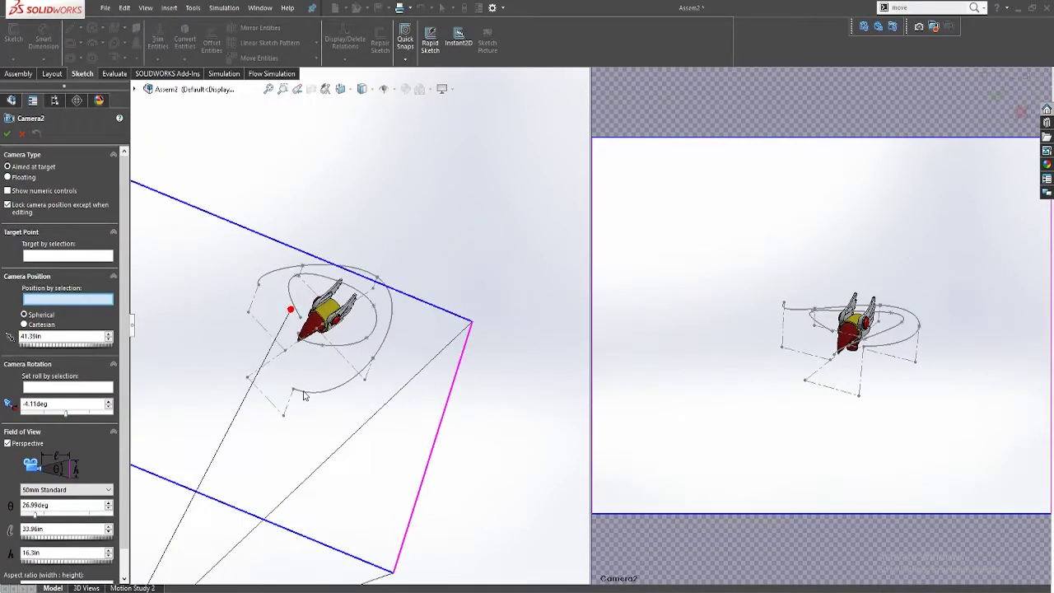
click(306, 395)
click(47, 327)
drag(25, 328, 21, 328)
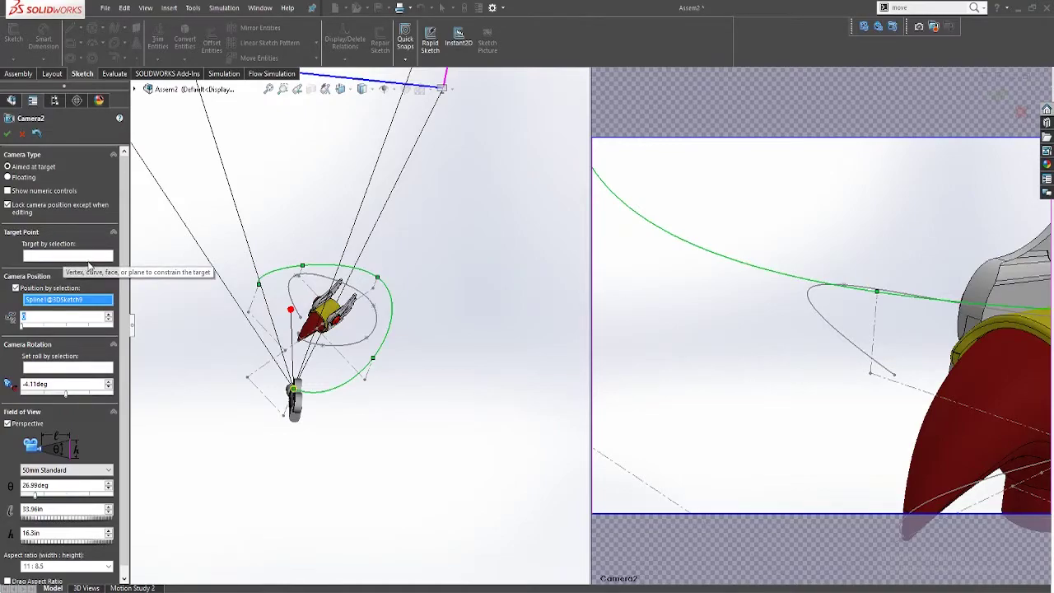
click(89, 260)
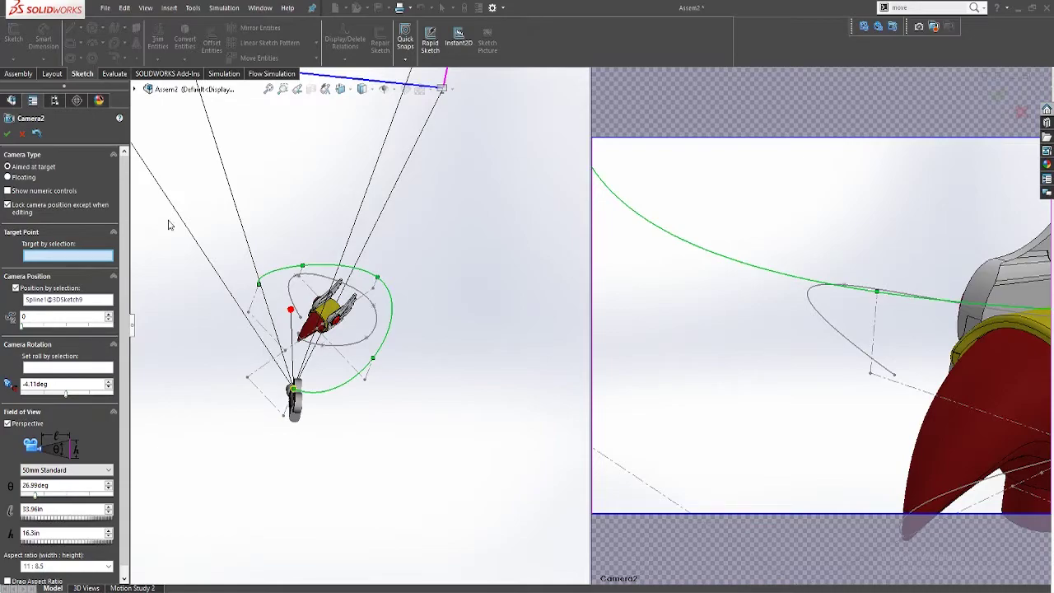
click(330, 346)
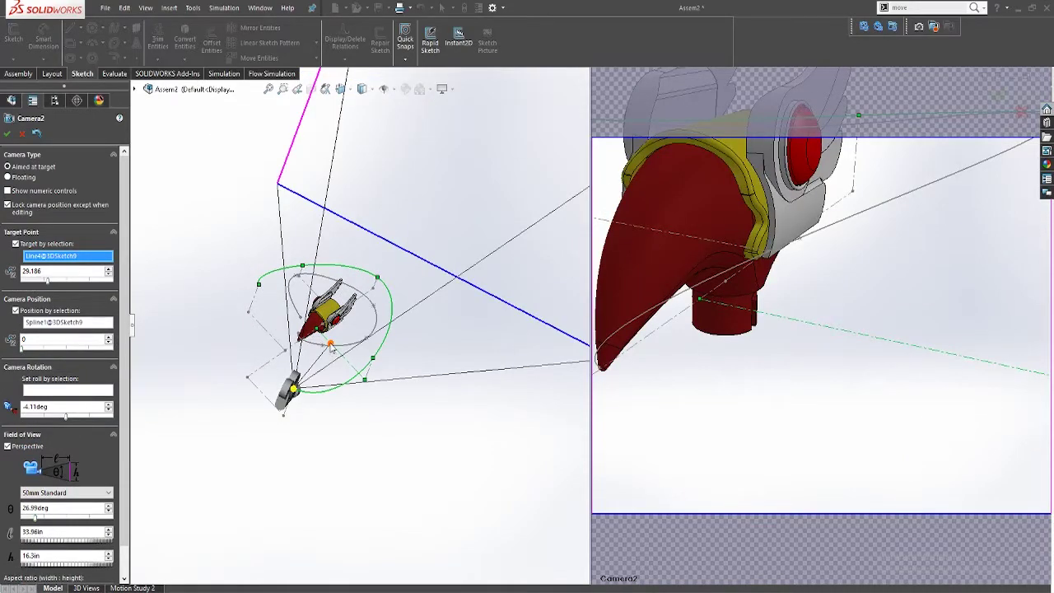
click(78, 256)
key(Delete)
Step: Constrain the camera target to the inner spline in 3DSketch12, at 0 along the curve, with camera roll at 0 degrees
scroll(355, 342, down, 4)
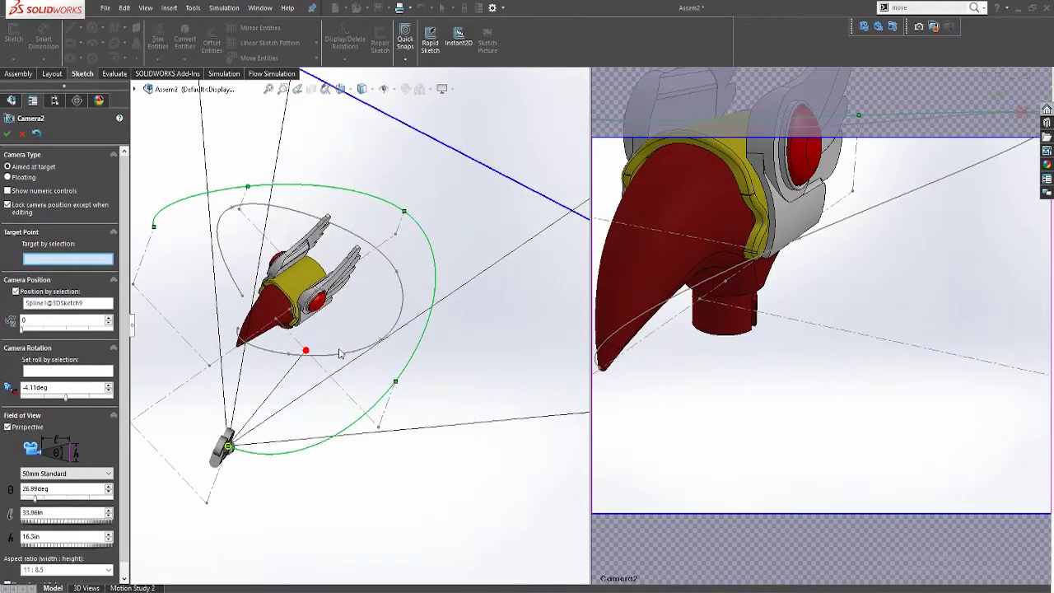
click(335, 355)
drag(55, 284, 11, 279)
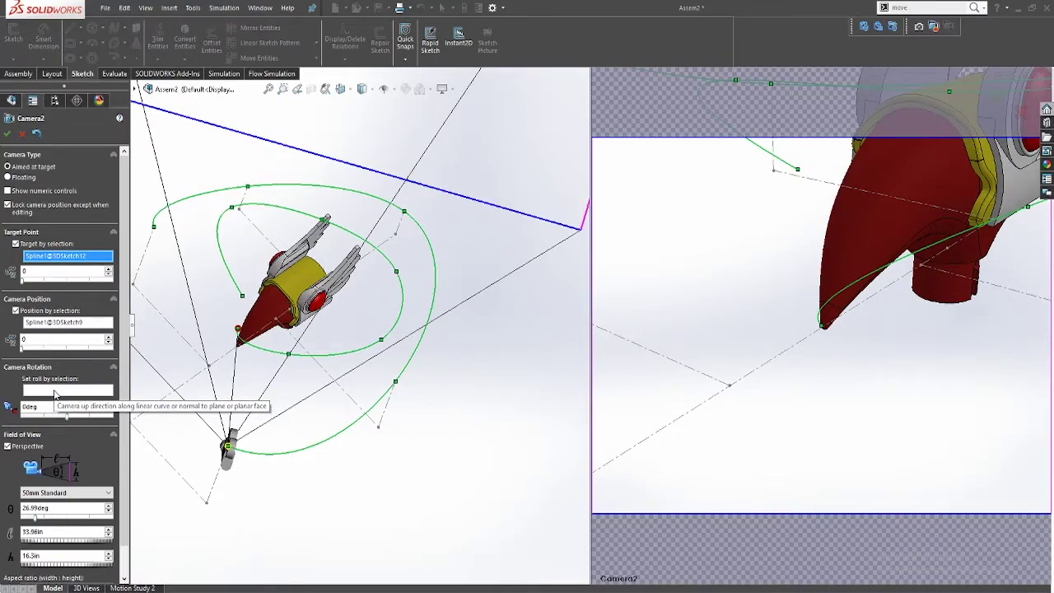
Step: Set the camera's aspect ratio to 16:9 (HDTV format) and accept the camera
scroll(104, 422, down, 2)
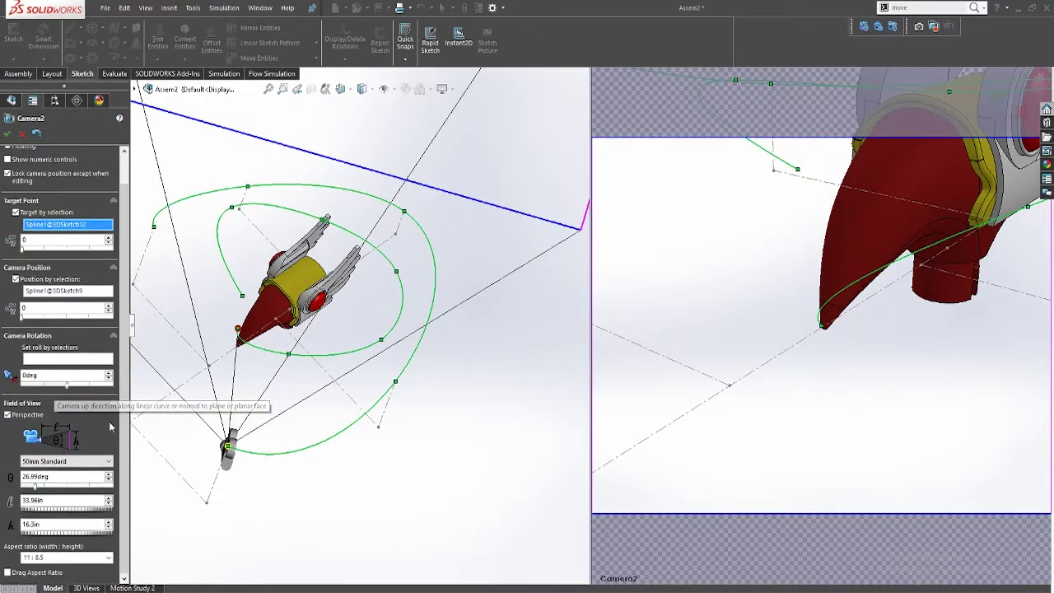
click(99, 557)
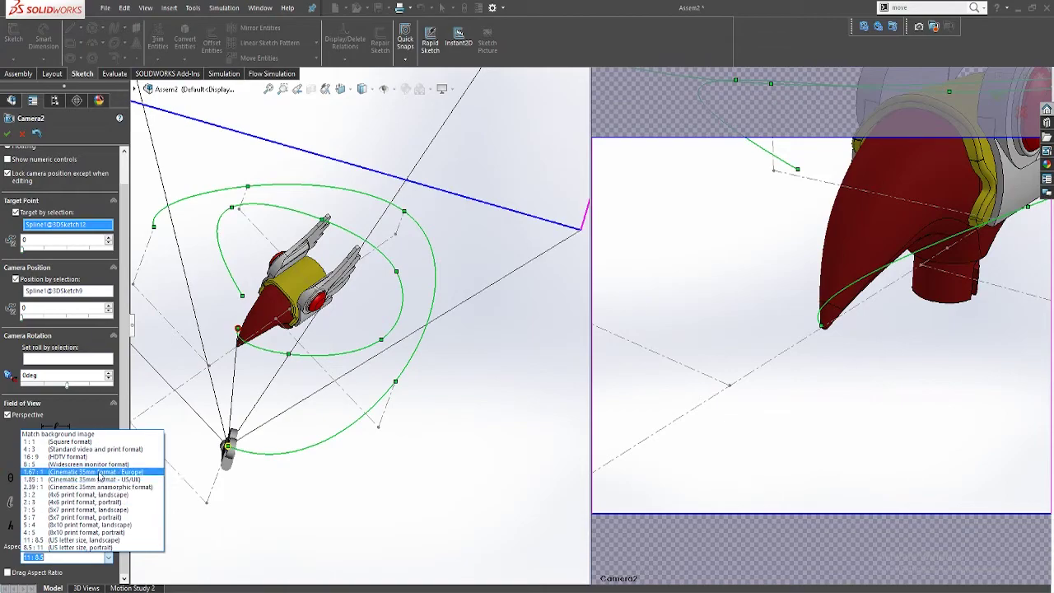
click(78, 457)
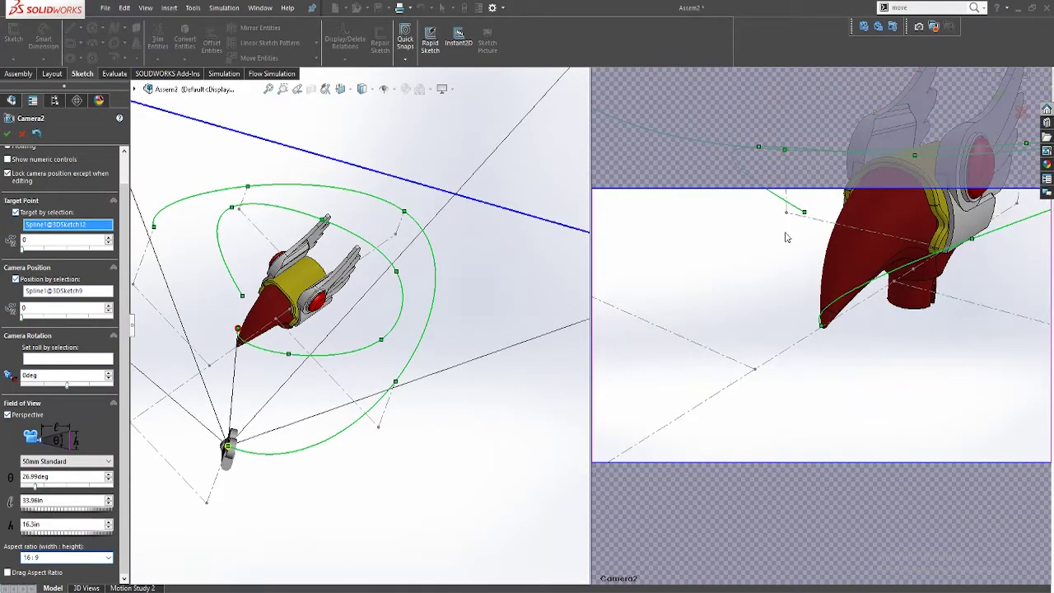
click(8, 135)
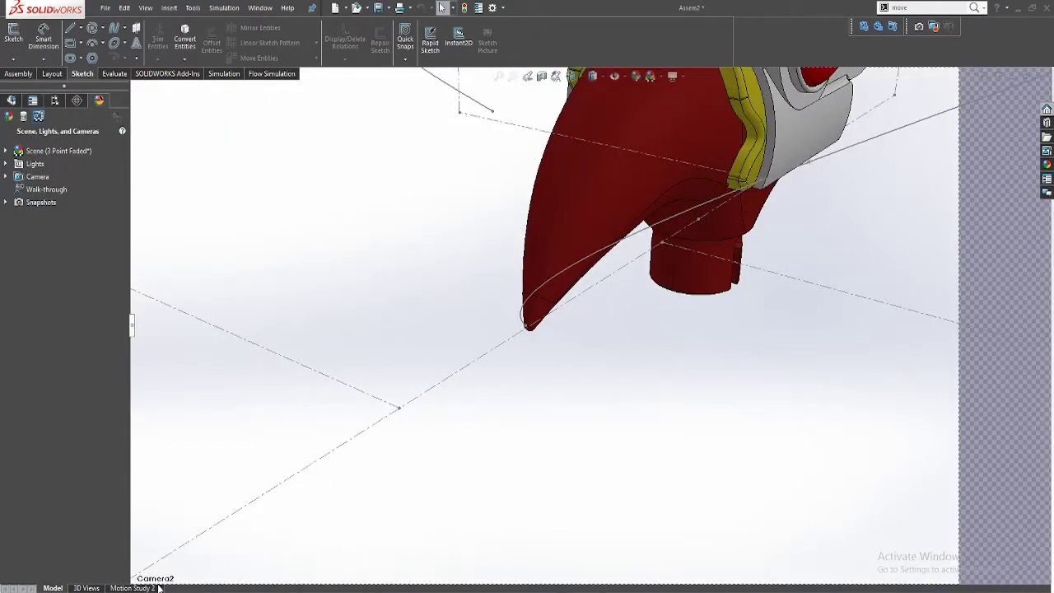
Step: Open Motion Study 2 and toggle the view setting of its Orientation and Camera Views entry
click(133, 588)
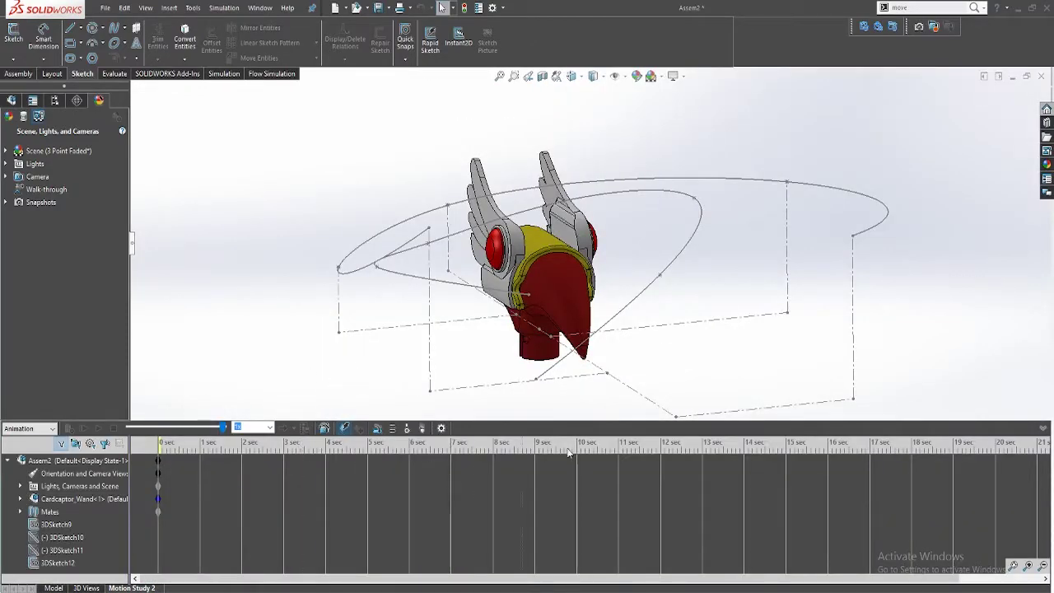
click(782, 453)
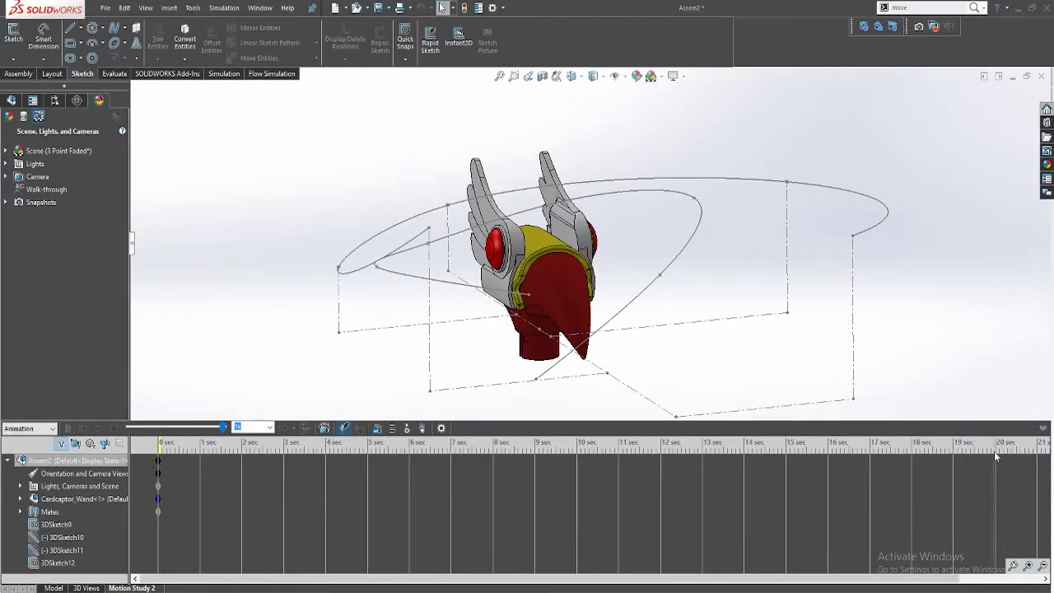
click(58, 563)
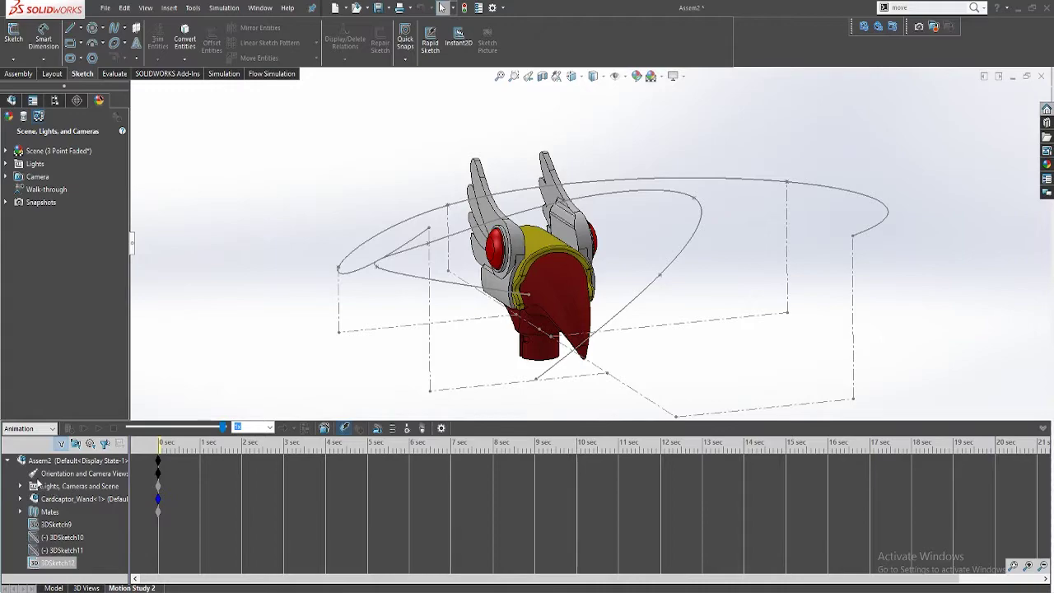
right_click(42, 475)
click(126, 499)
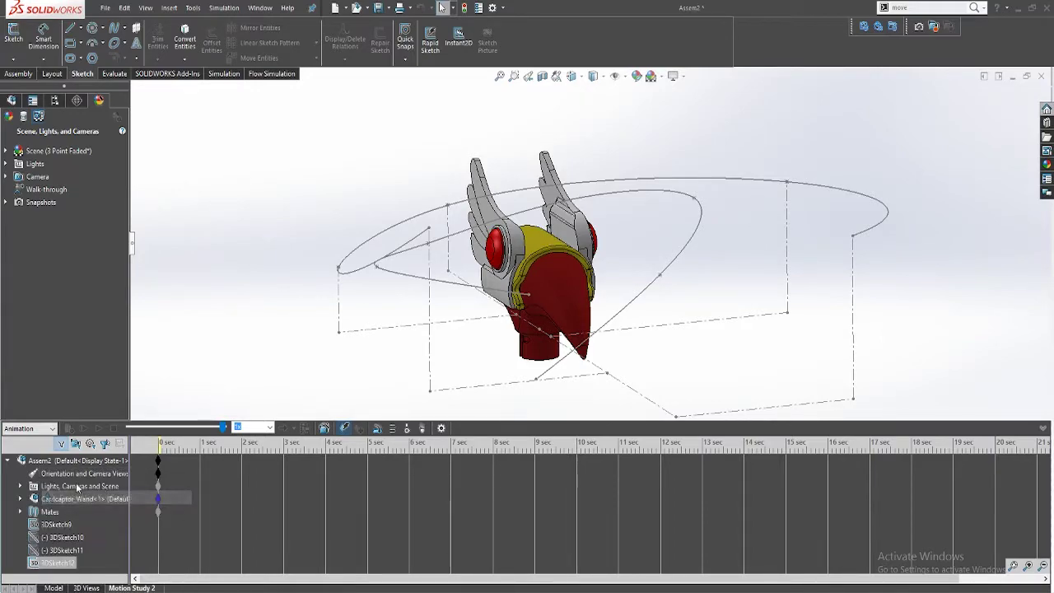
right_click(63, 475)
click(117, 497)
Step: Expand Lights, Cameras and Scene in the motion study and switch the display to Camera2's view
click(24, 486)
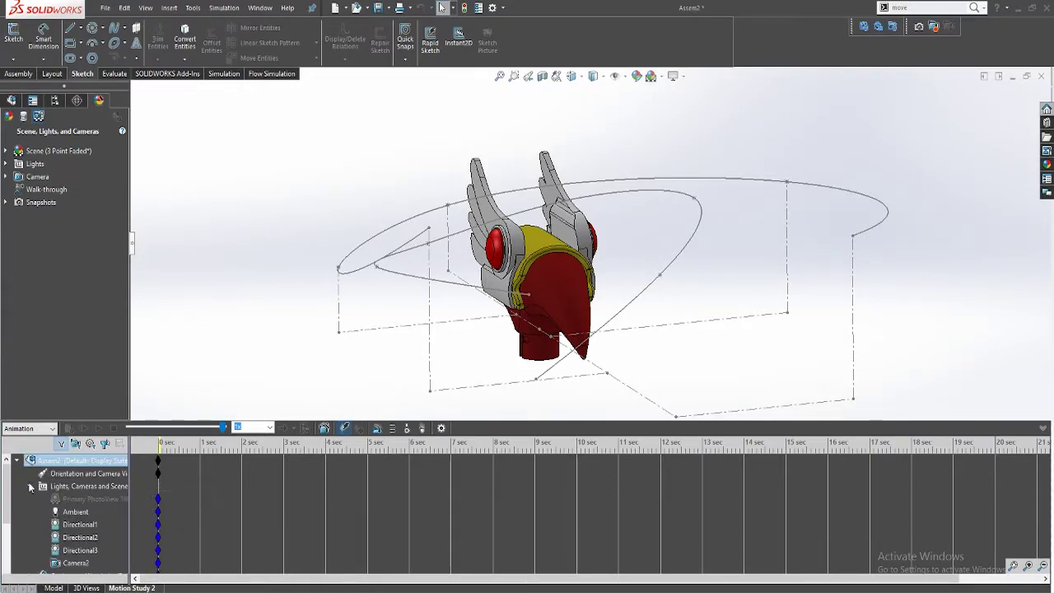
click(78, 563)
scroll(81, 560, down, 1)
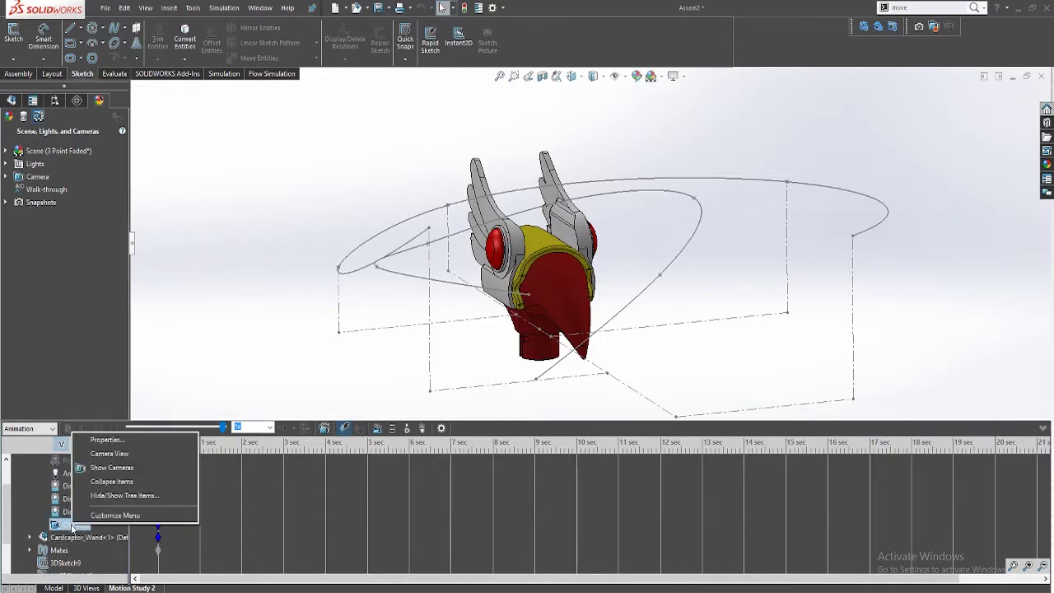
right_click(78, 525)
click(103, 467)
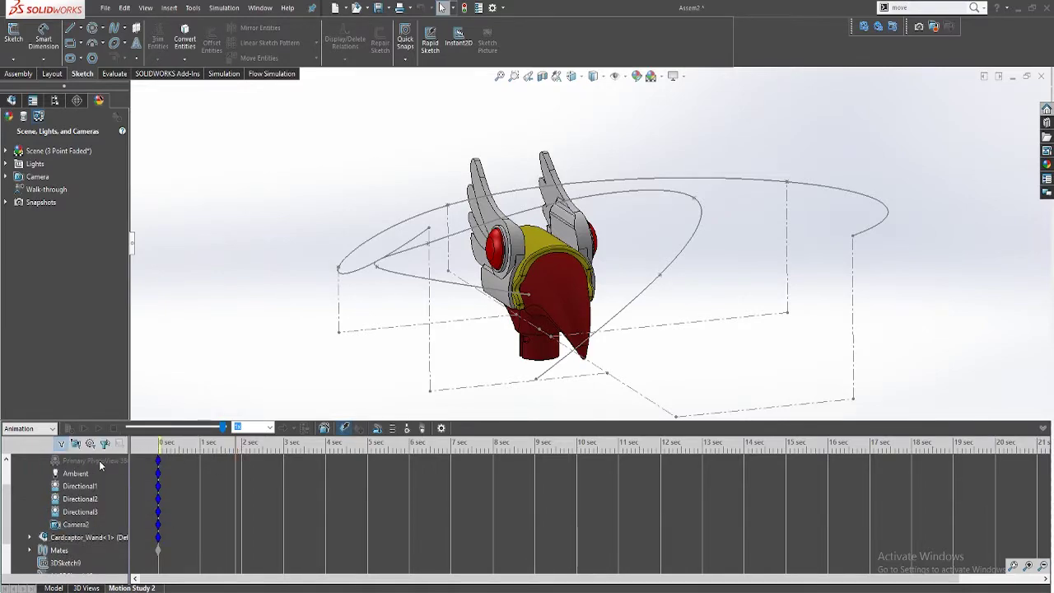
right_click(74, 524)
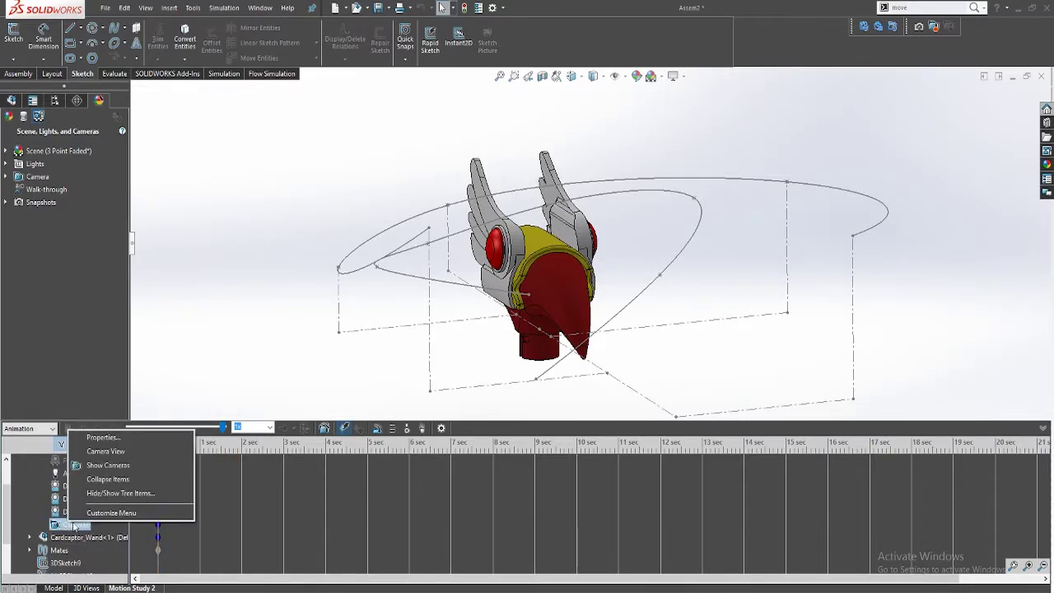
click(124, 455)
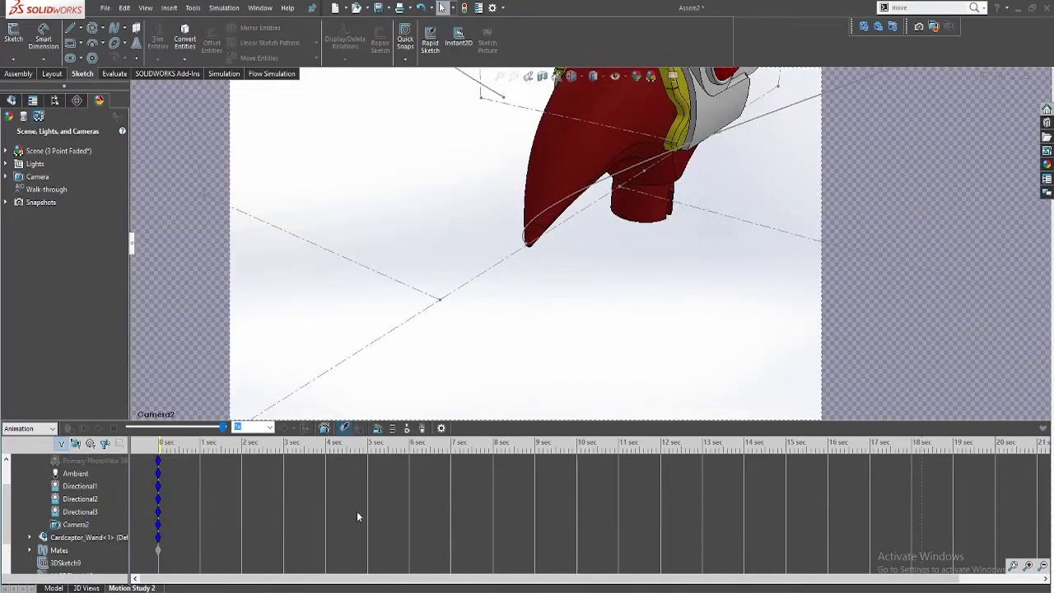
Step: Set Camera2's target and position to 100 along their splines in the motion study and calculate the animation
right_click(69, 525)
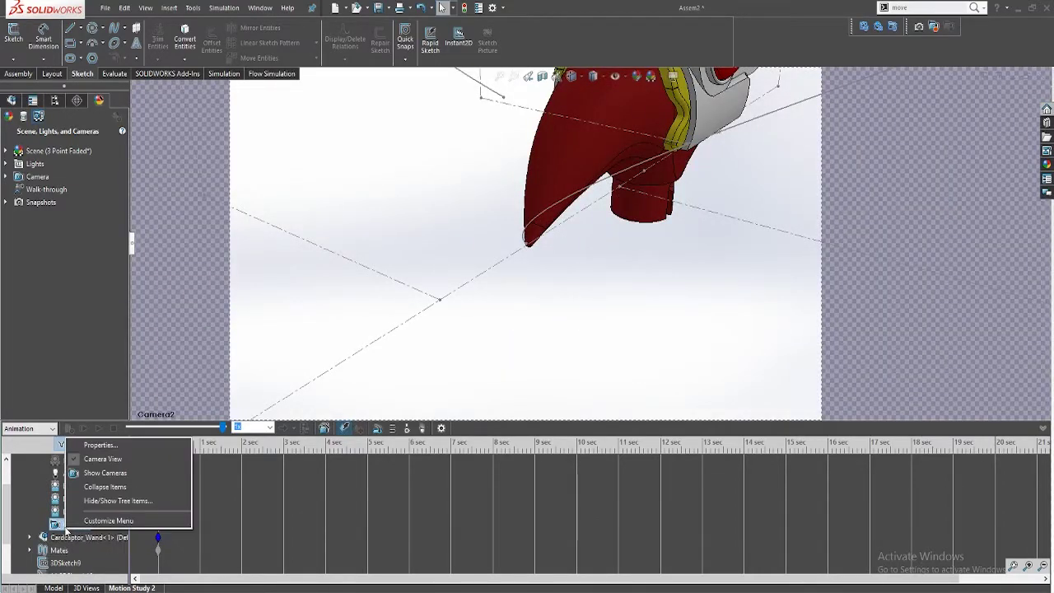
click(100, 444)
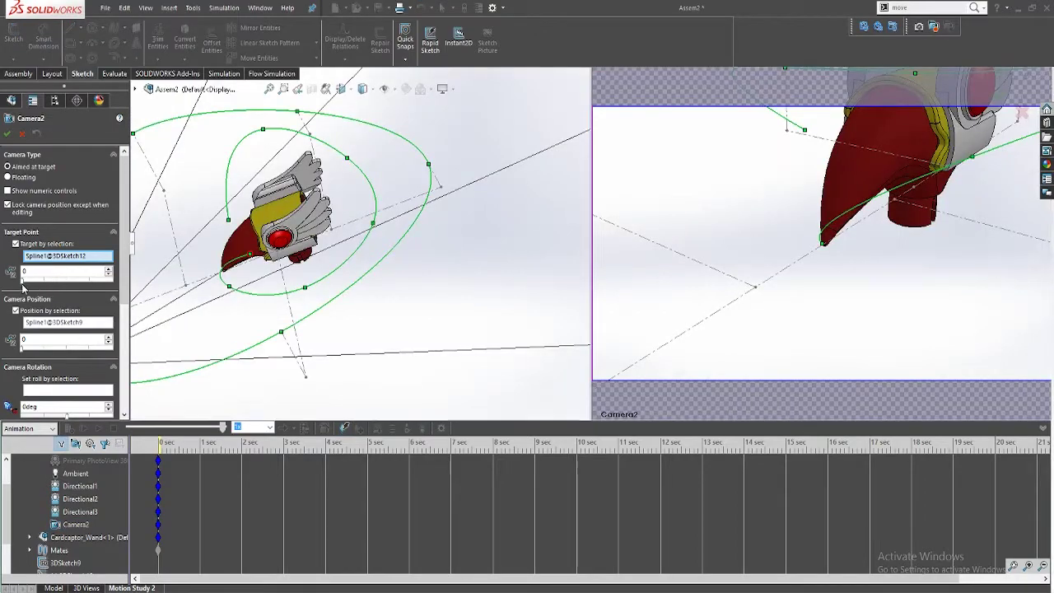
drag(23, 284, 163, 303)
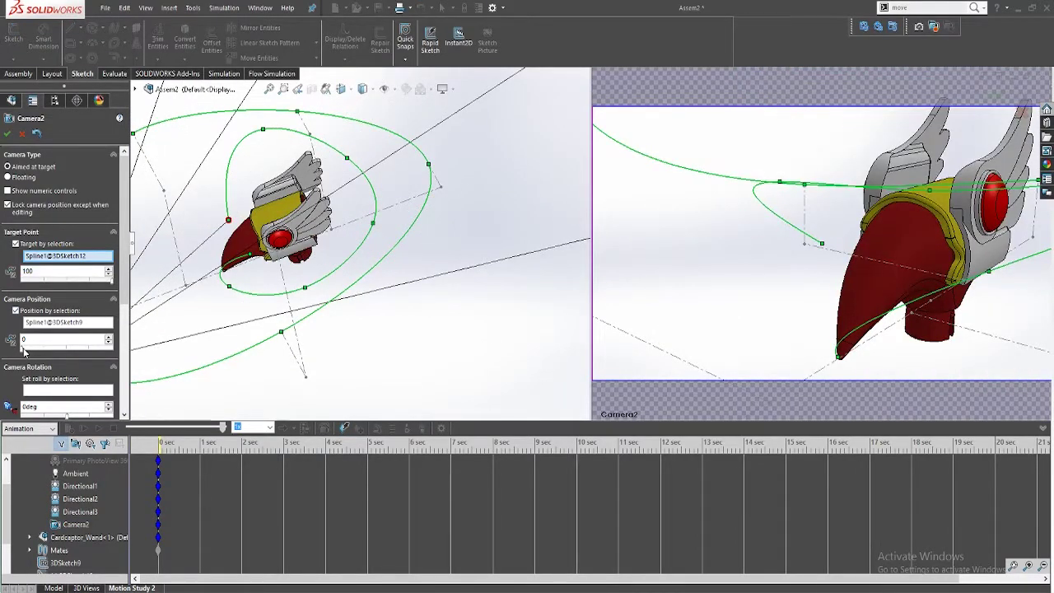
drag(29, 353, 168, 355)
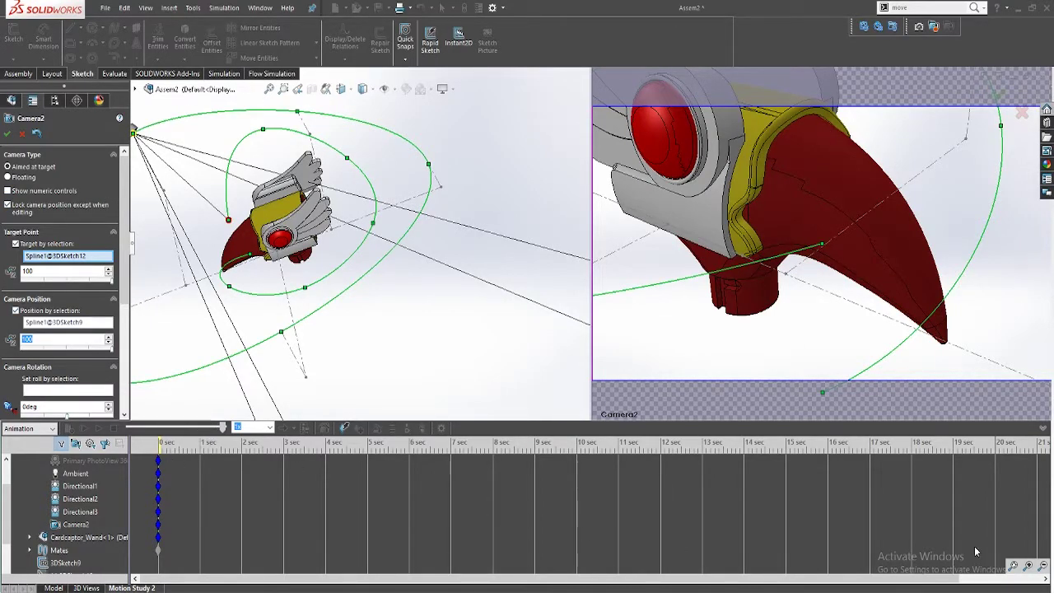
click(9, 135)
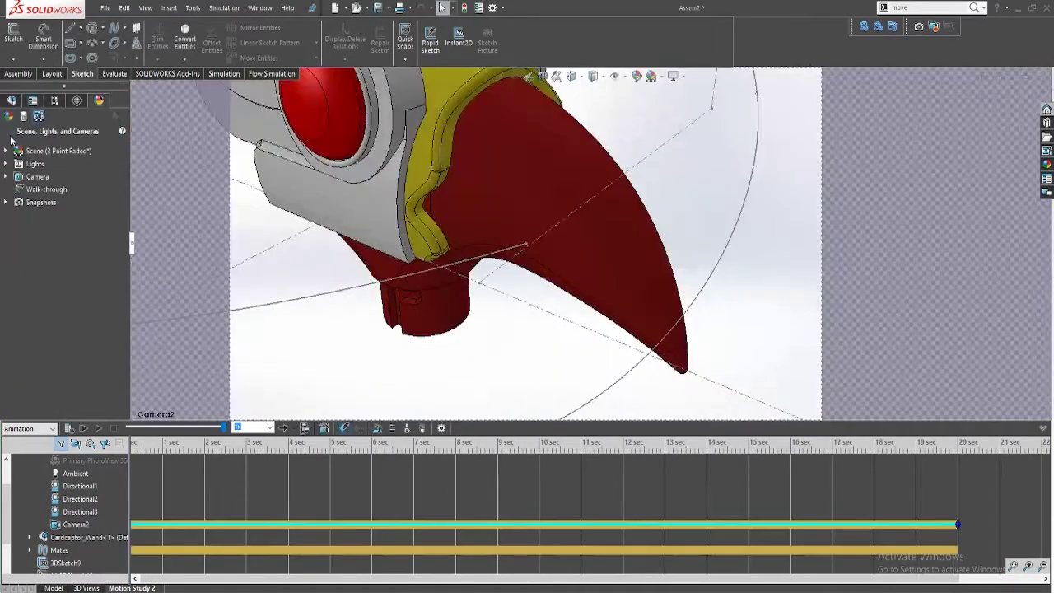
click(70, 429)
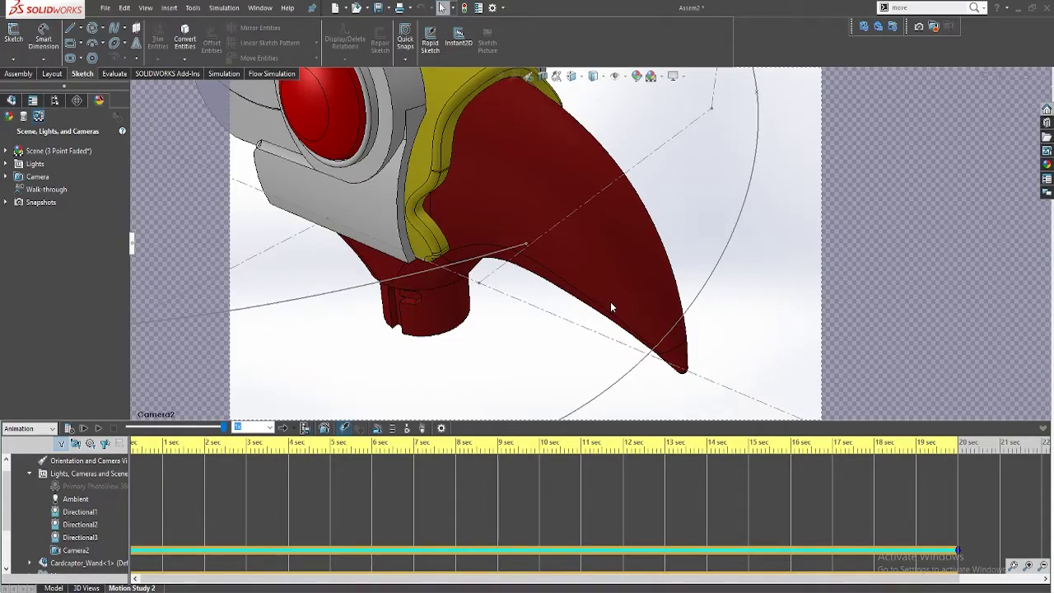
Step: Return to the assembly model and turn off Camera2's camera view
click(58, 586)
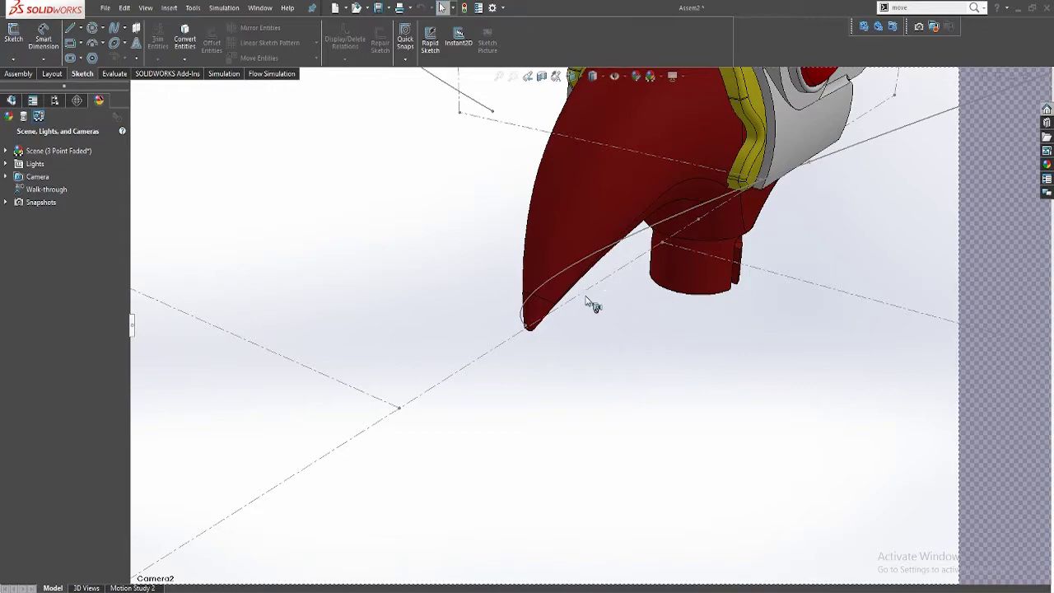
click(11, 100)
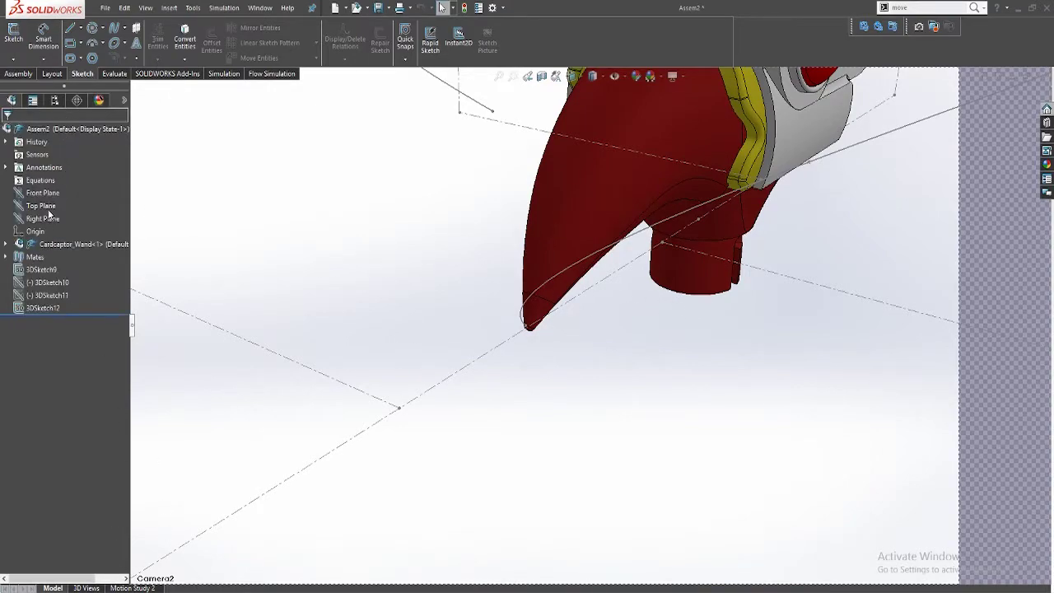
click(98, 101)
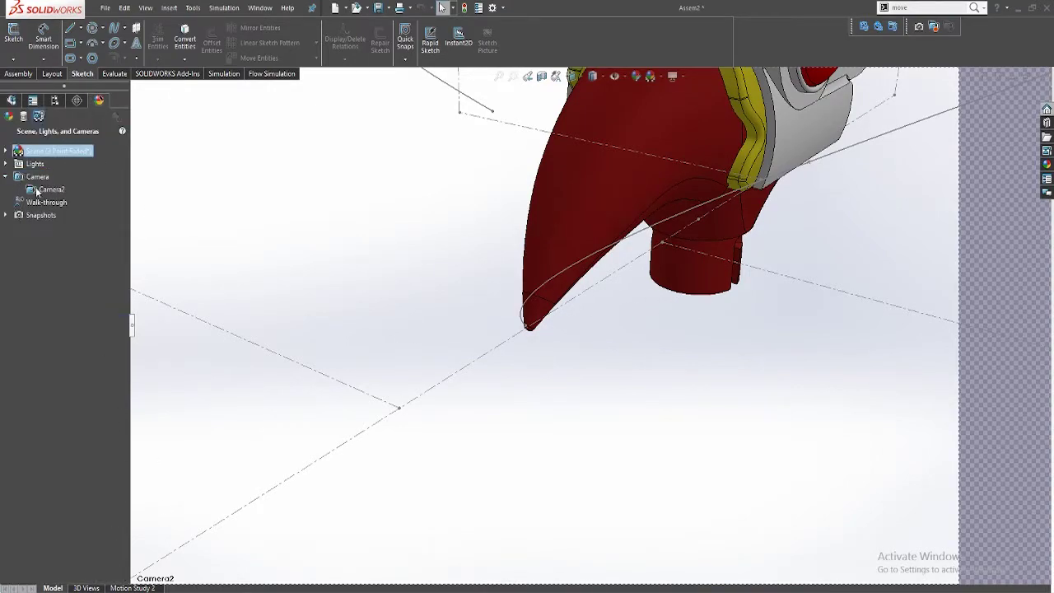
click(41, 191)
right_click(41, 191)
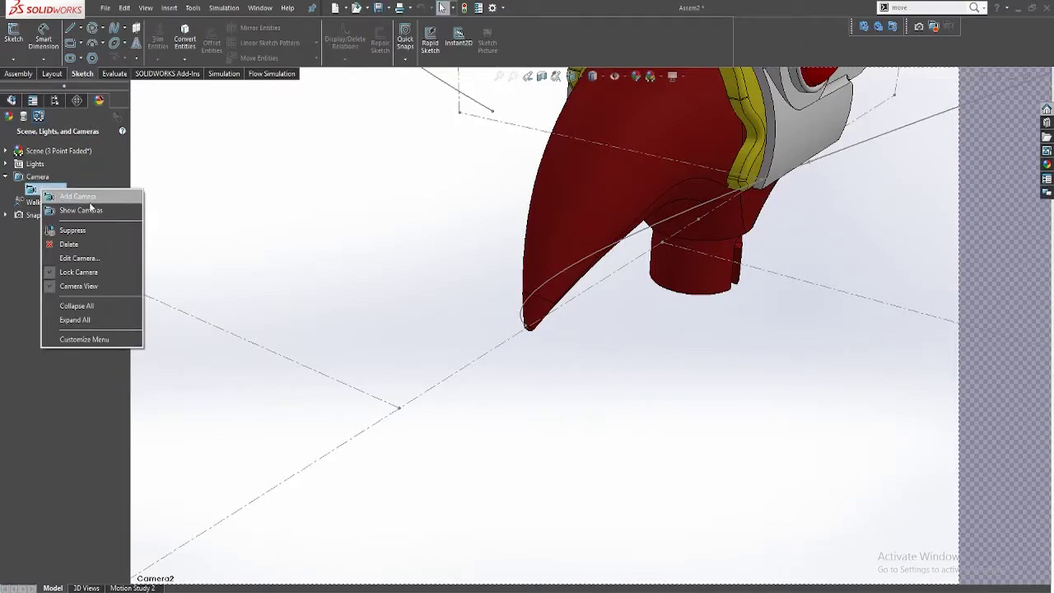
click(78, 286)
click(12, 100)
middle_drag(524, 317, 533, 349)
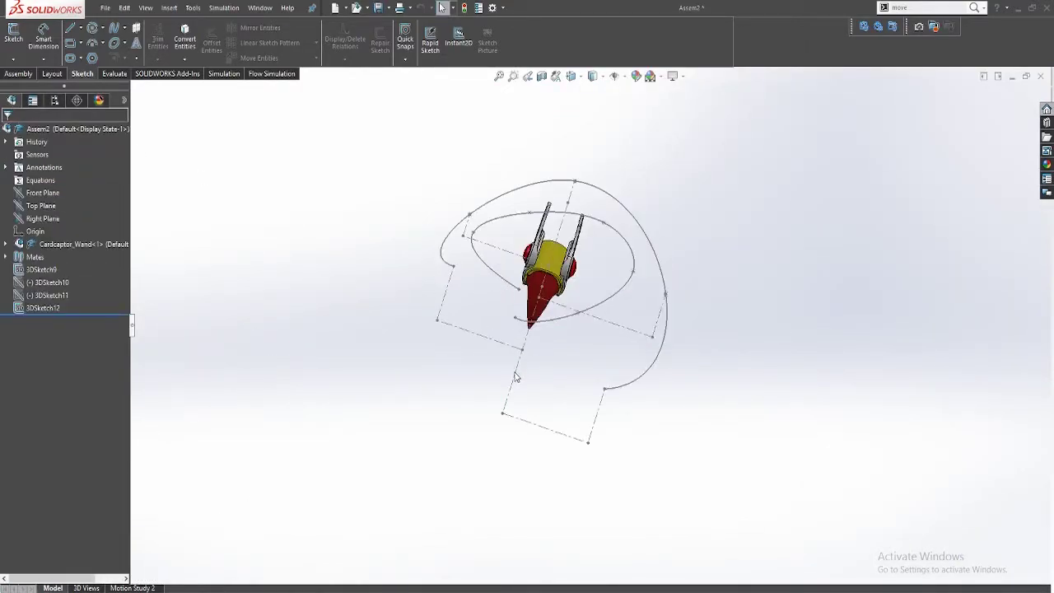
Step: Open outer path sketch 3DSketch9 and set the long front construction line to 9 in and its end's sideways offset to 5 in
click(516, 373)
click(547, 328)
mouse_move(588, 373)
middle_down()
mouse_move(657, 442)
mouse_move(569, 428)
mouse_move(605, 487)
mouse_move(586, 448)
middle_up()
double_click(568, 443)
text(9)
key(Return)
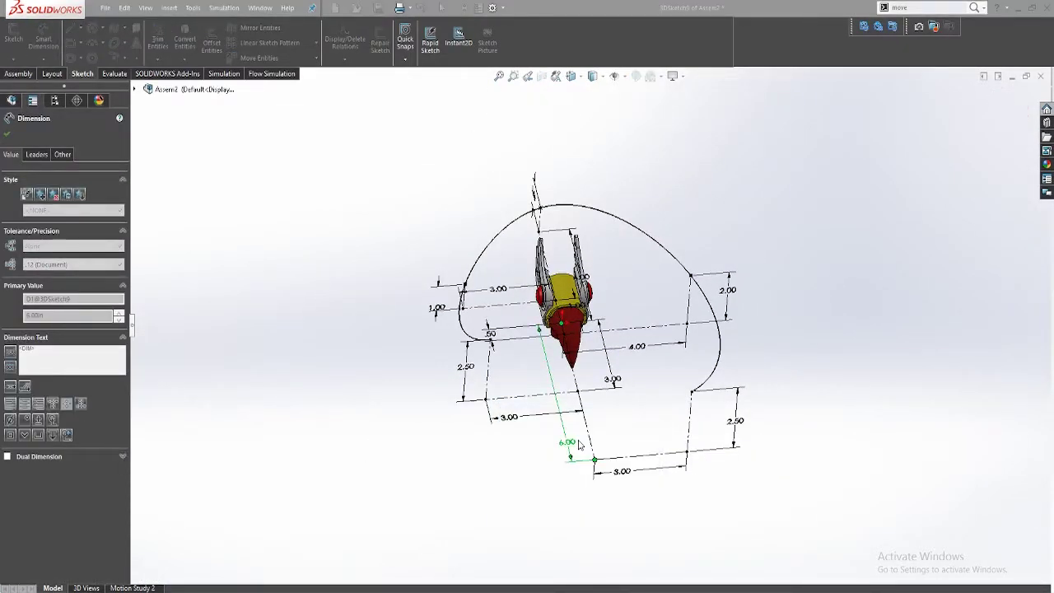
middle_drag(706, 491, 651, 525)
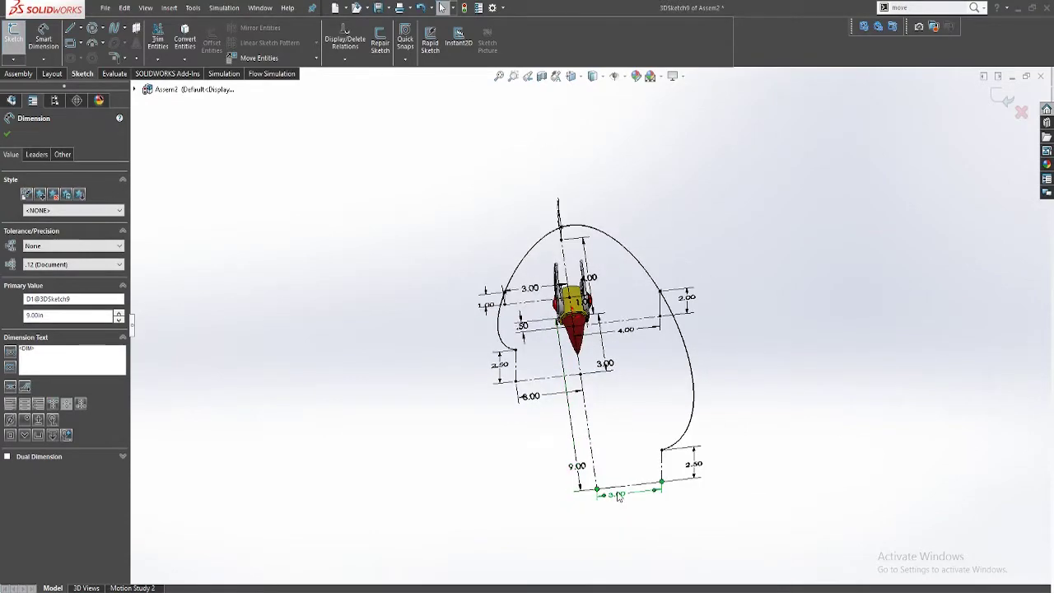
double_click(618, 495)
text(5)
key(Return)
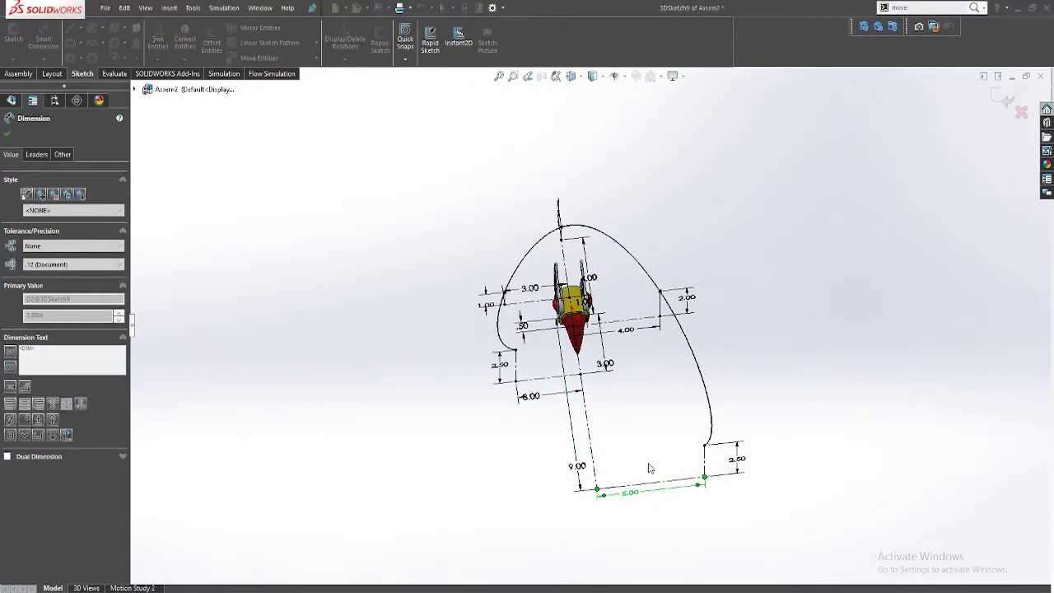
Step: Set the height of the outer spline's far front endpoint to 6 in
click(743, 433)
double_click(748, 438)
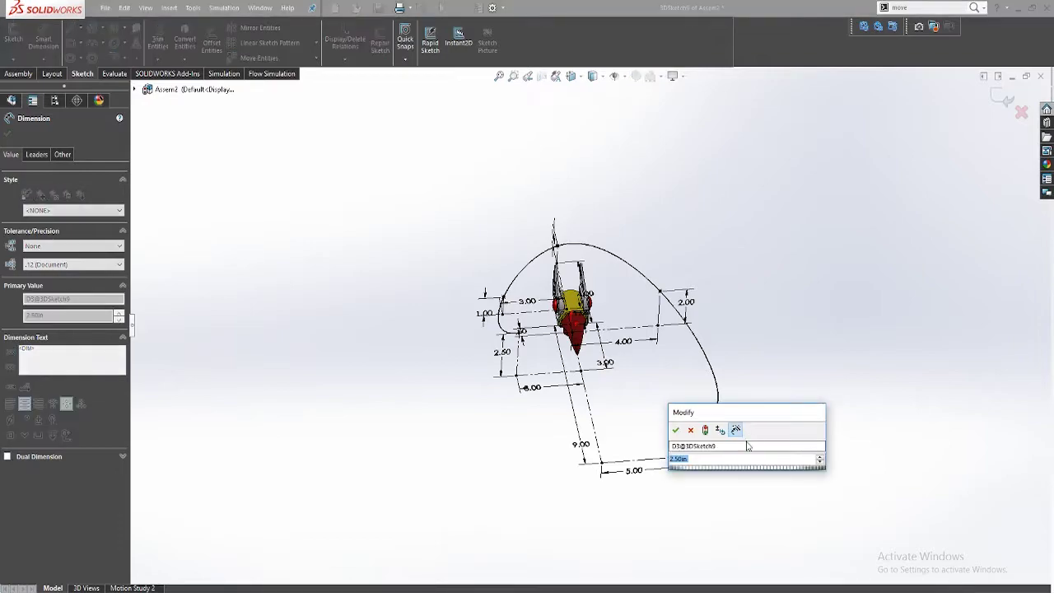
key(Return)
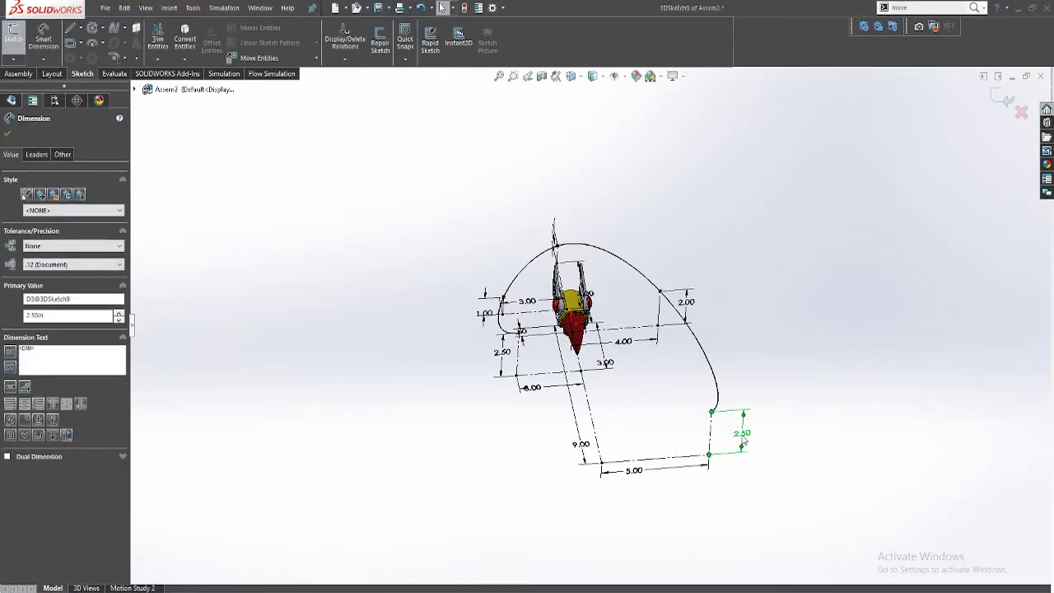
double_click(743, 443)
text(6)
key(Return)
Step: Set the 4 in sideways offset of the outer spline's side point to 5 in
mouse_move(724, 452)
middle_down()
mouse_move(616, 336)
mouse_move(681, 373)
mouse_move(682, 360)
mouse_move(601, 436)
mouse_move(571, 487)
mouse_move(555, 407)
mouse_move(503, 424)
mouse_move(595, 368)
middle_up()
middle_drag(531, 251, 650, 352)
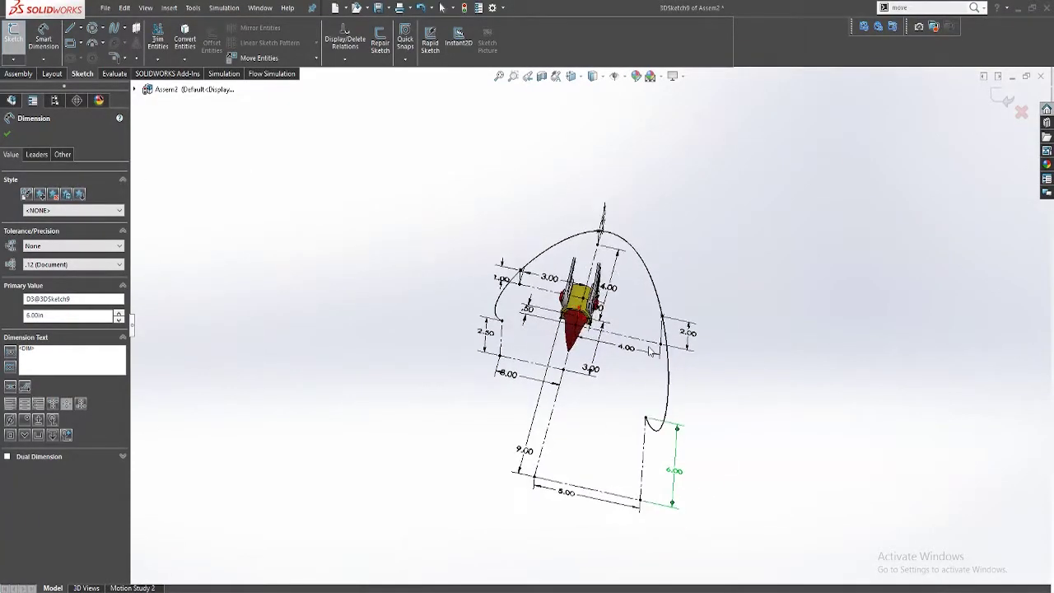
click(625, 347)
text(5)
key(Return)
click(708, 342)
middle_drag(738, 311, 648, 299)
key(Escape)
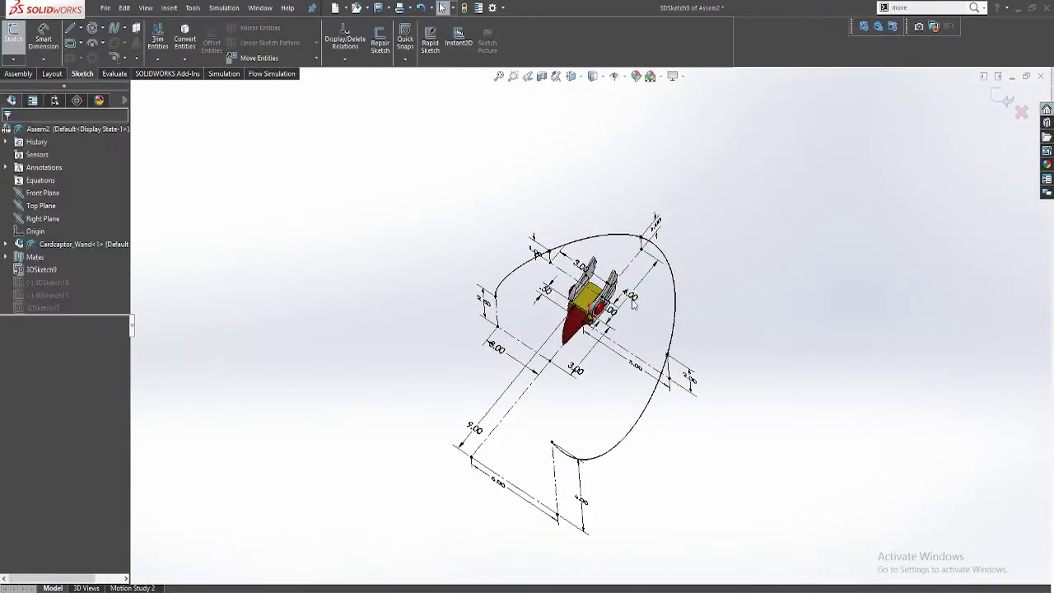
Step: Set the rear construction line to 5 in, the rear spline point's height to 2 in, and the adjoining side point's height to 2.5 in
double_click(636, 294)
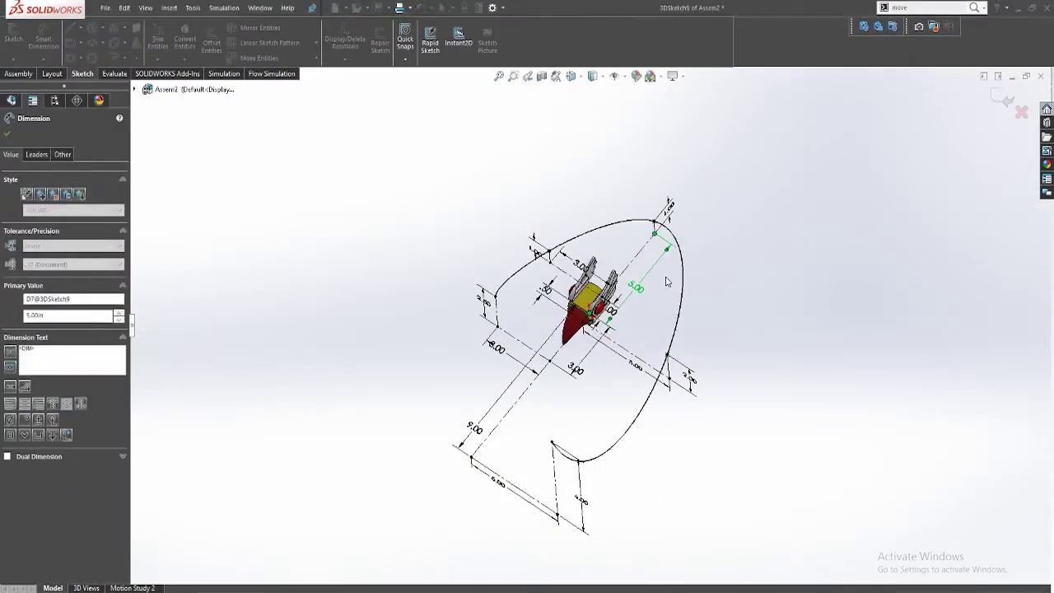
middle_drag(668, 283, 330, 262)
middle_drag(737, 355, 691, 296)
double_click(684, 283)
text(2.5)
key(Return)
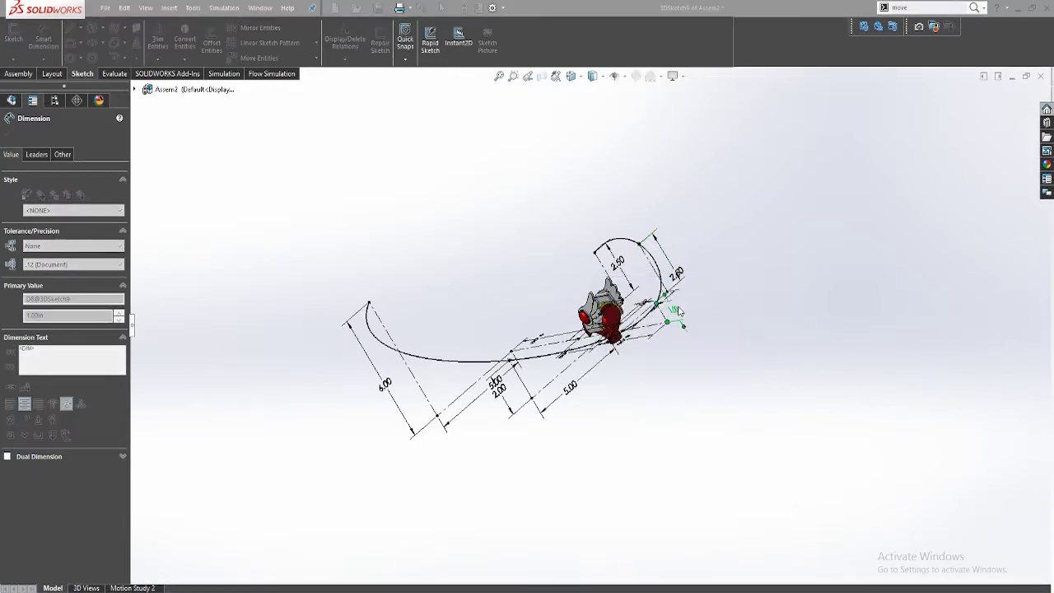
middle_drag(541, 236, 513, 429)
click(537, 460)
middle_drag(754, 334, 671, 280)
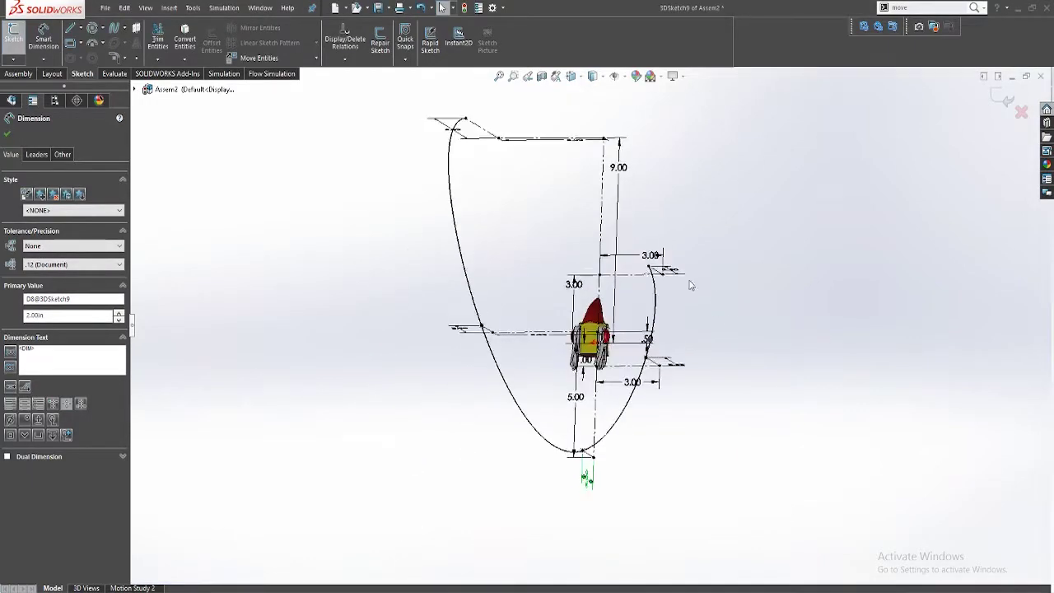
Step: Set the outer spline's nearer endpoint 5 in forward and 5 in high, and exit the sketch
double_click(574, 286)
text(5)
key(Return)
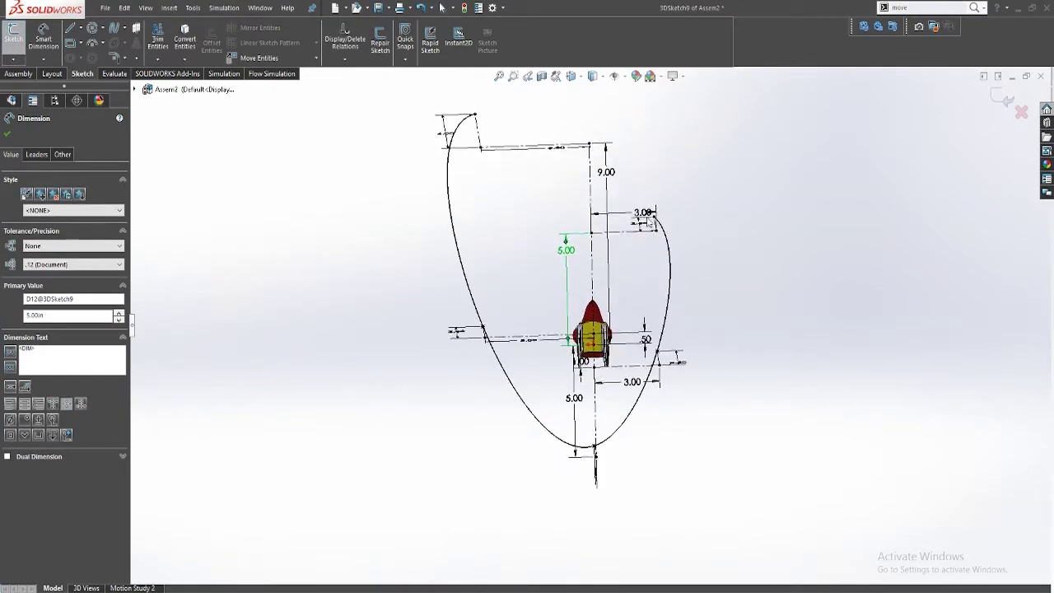
double_click(647, 214)
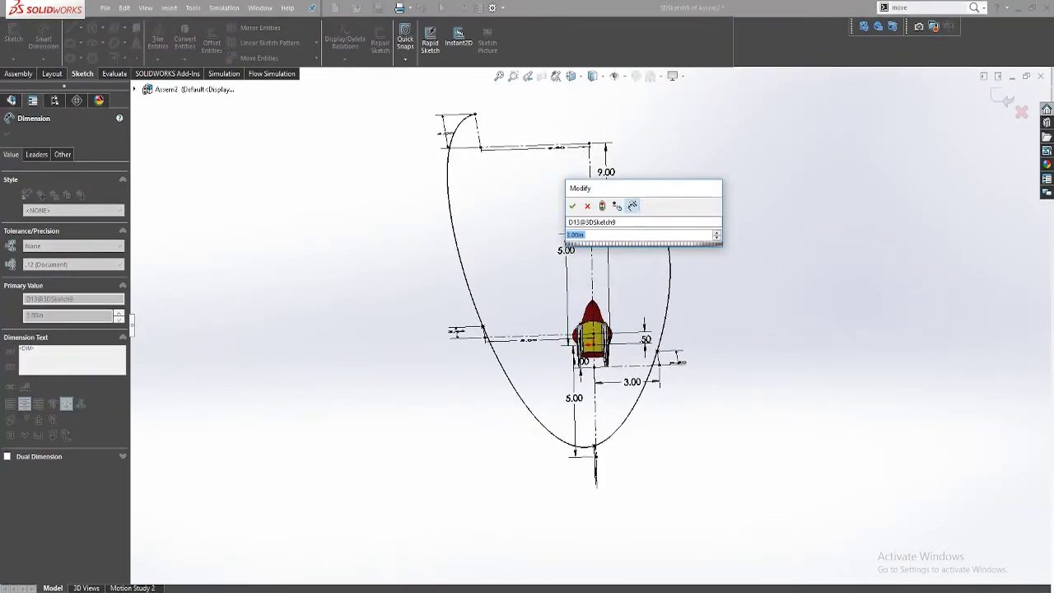
key(Return)
double_click(657, 230)
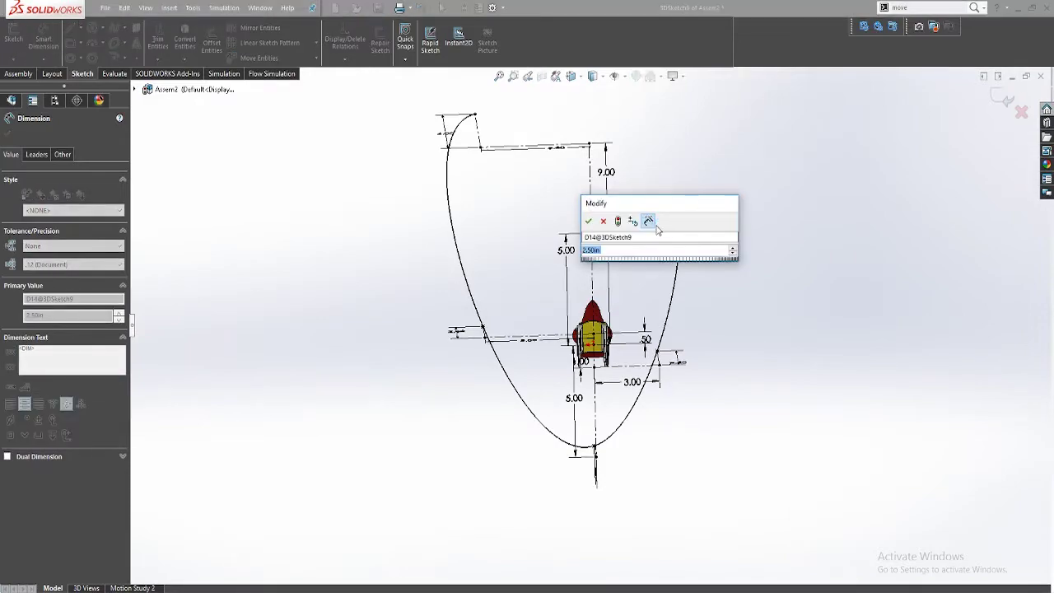
text(5)
key(Return)
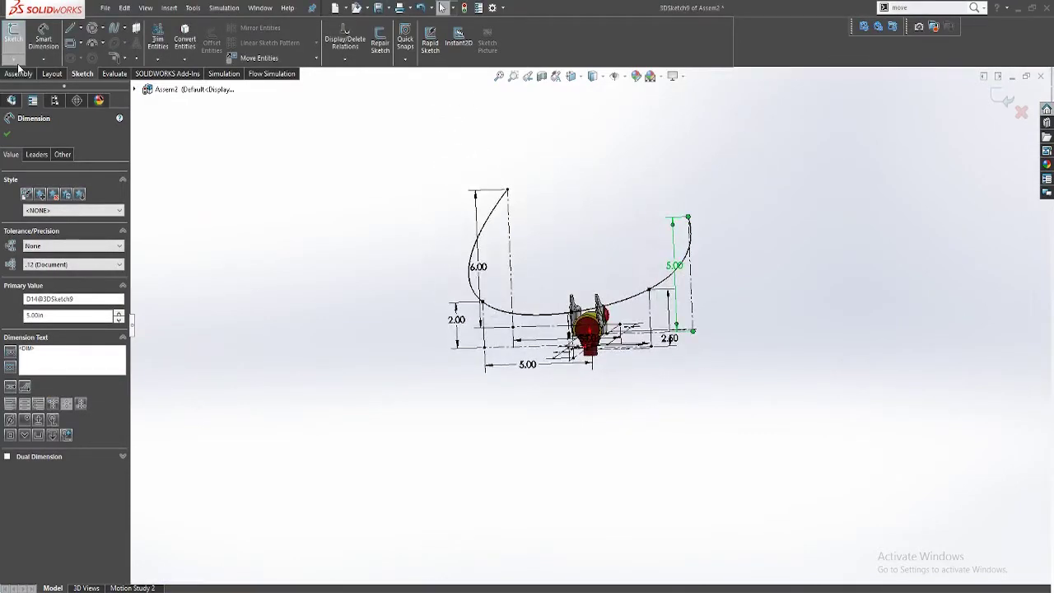
click(13, 34)
click(537, 247)
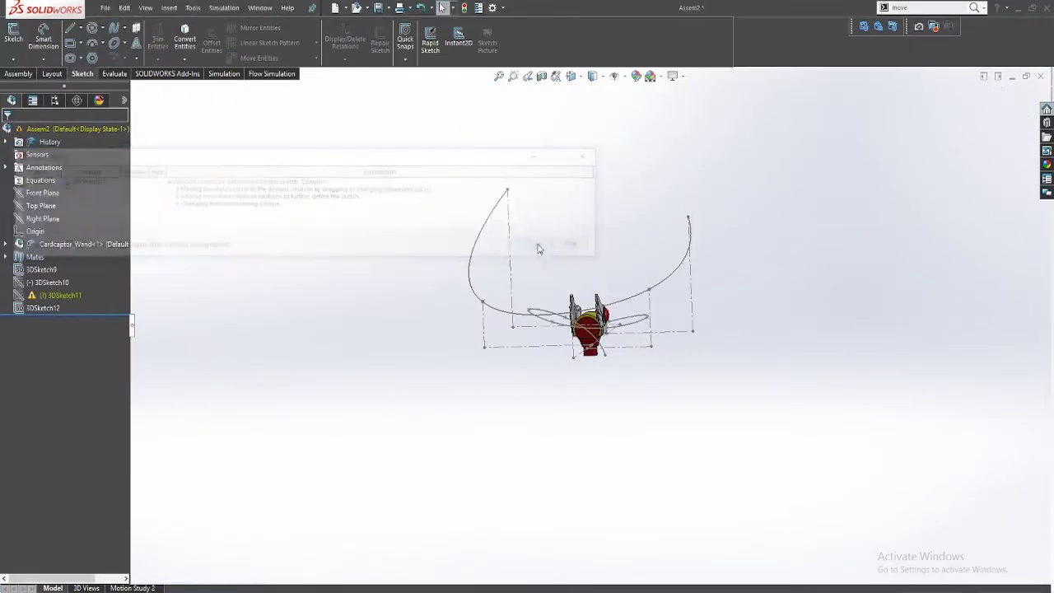
click(39, 296)
click(47, 261)
mouse_move(367, 301)
middle_down()
mouse_move(433, 323)
mouse_move(534, 400)
mouse_move(475, 543)
mouse_move(463, 544)
middle_up()
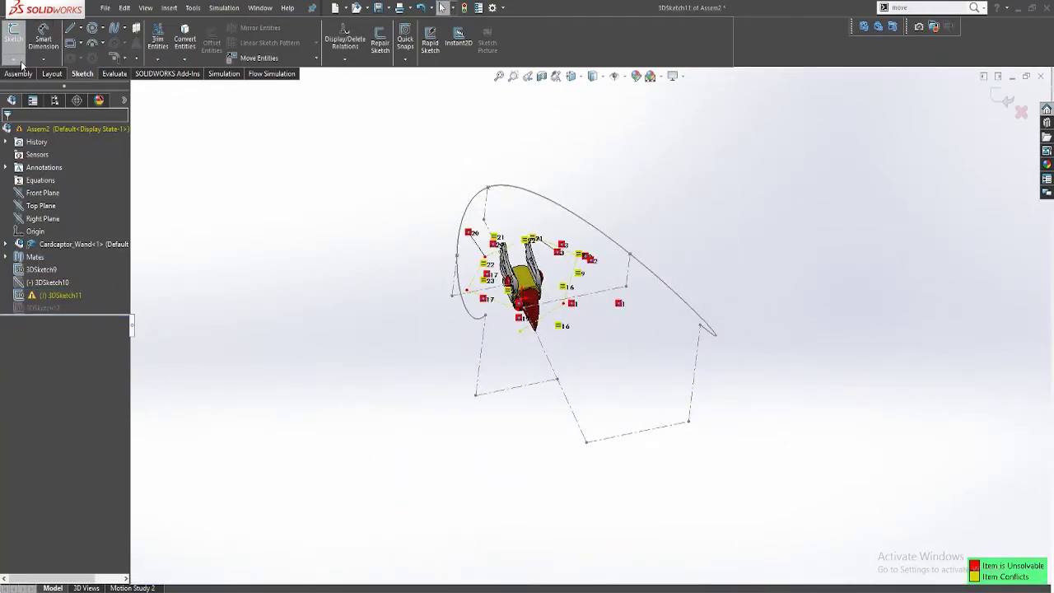
click(14, 36)
click(544, 244)
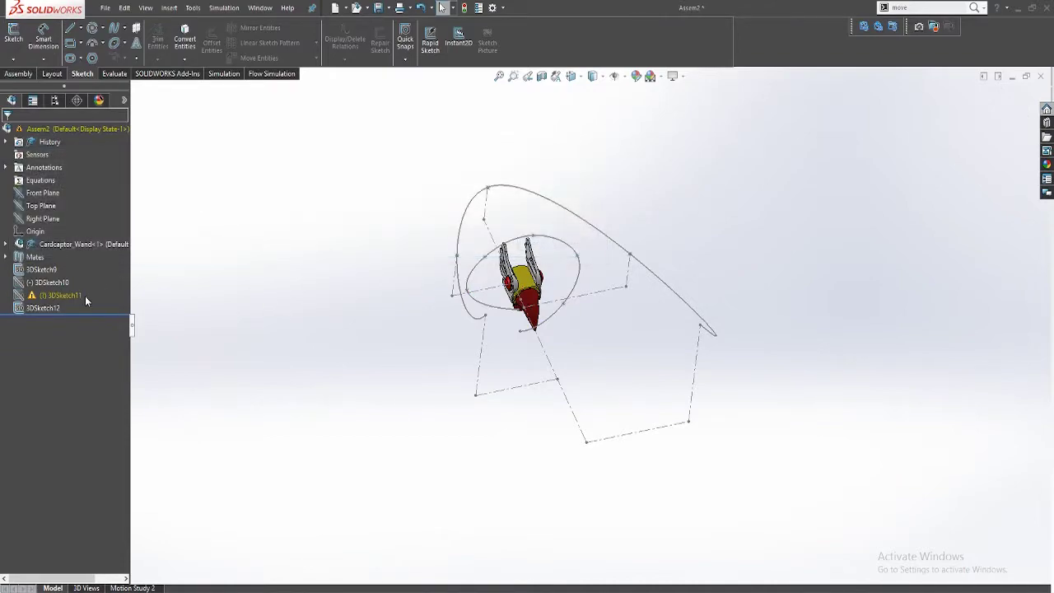
Step: Delete the inner spline sketch, 3DSketch12
click(47, 308)
key(Delete)
key(Return)
click(543, 245)
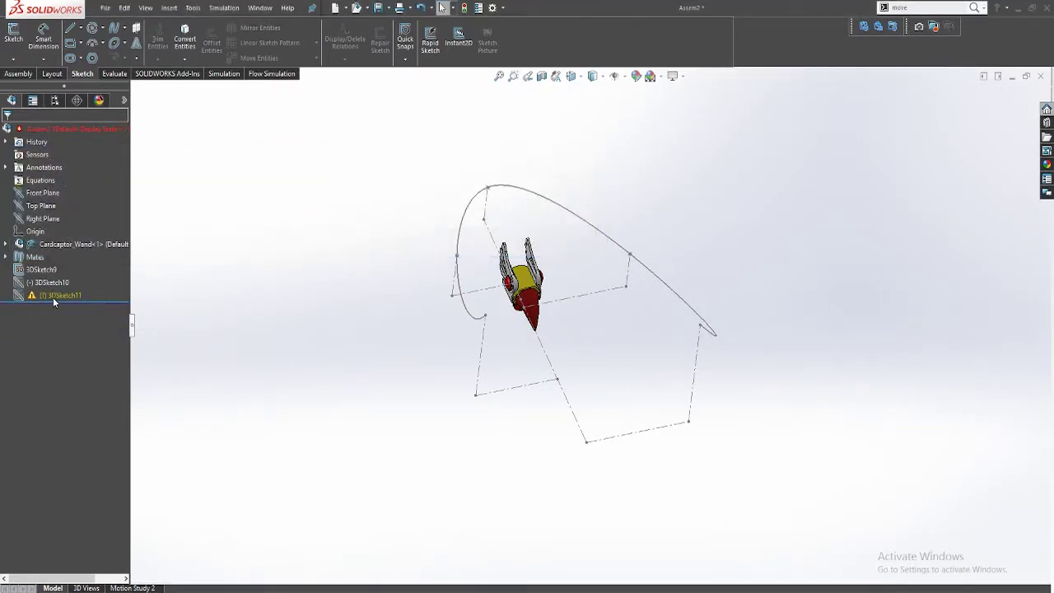
Step: Open 3DSketch11 for editing and delete the conflicting equal relations between its inner construction segments
click(63, 267)
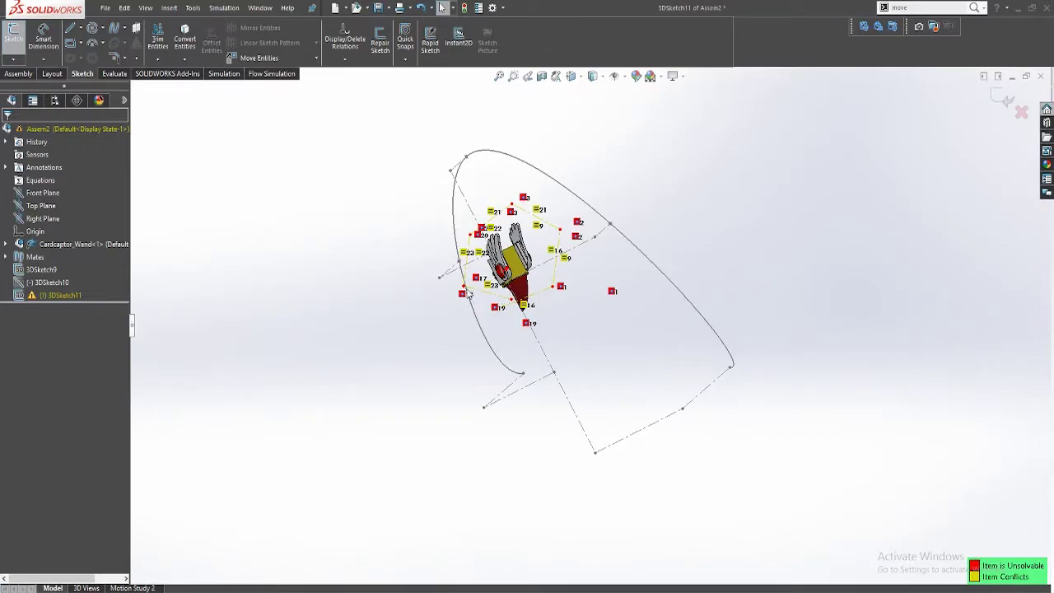
click(486, 290)
key(Delete)
click(536, 304)
key(Delete)
click(566, 259)
key(Delete)
middle_drag(552, 254, 274, 260)
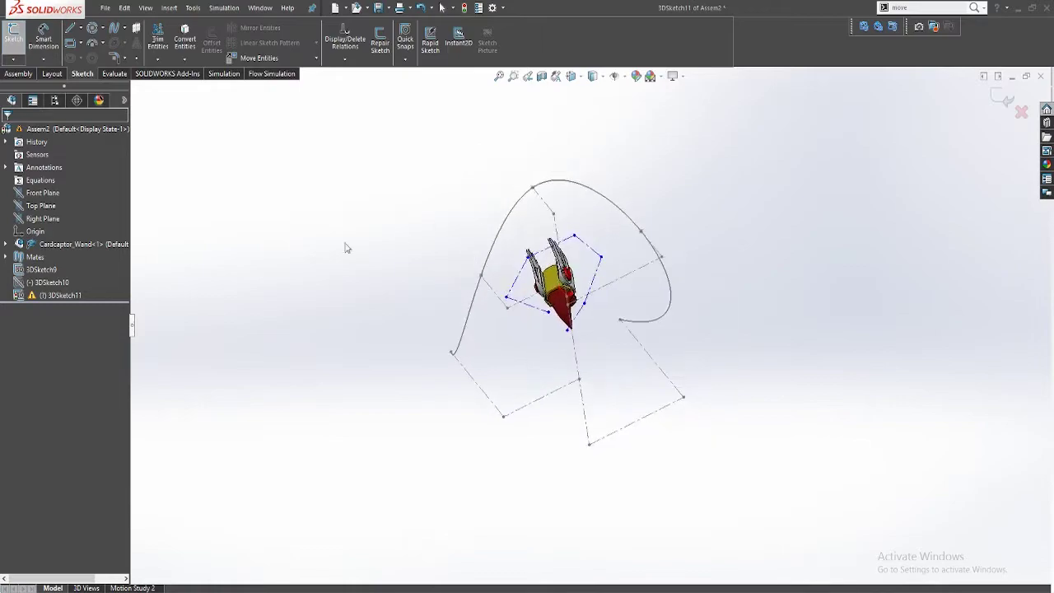
Step: Show the reference construction lines of 3DSketch10 while editing 3DSketch11
right_click(41, 286)
click(49, 267)
click(694, 379)
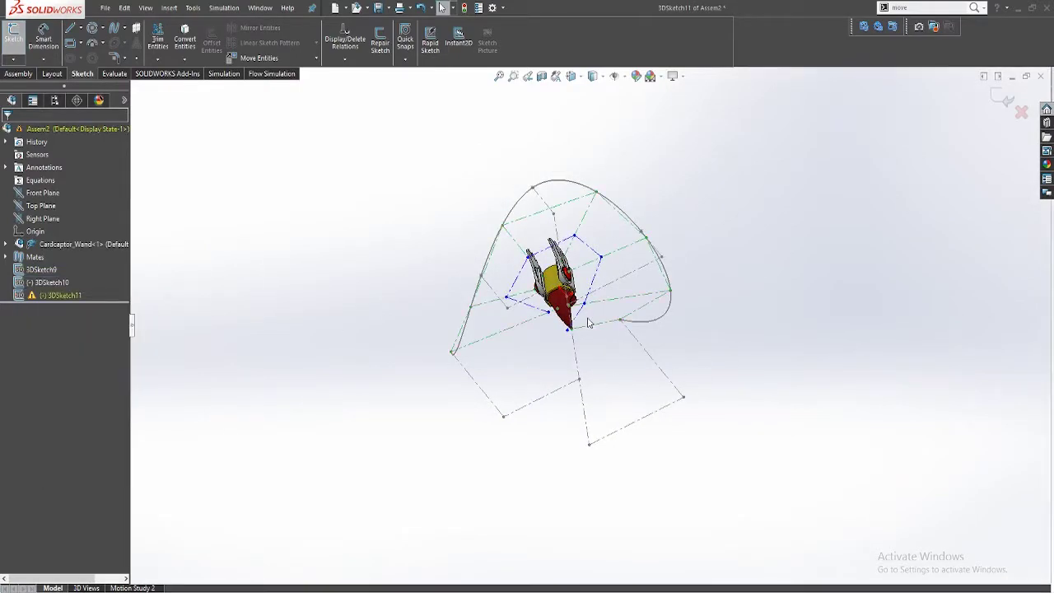
Step: Move the inner polyline's free front end and adjacent corner outward, and make its first two segments, Line15 and Line4, equal
middle_drag(607, 300, 594, 308)
scroll(593, 308, down, 5)
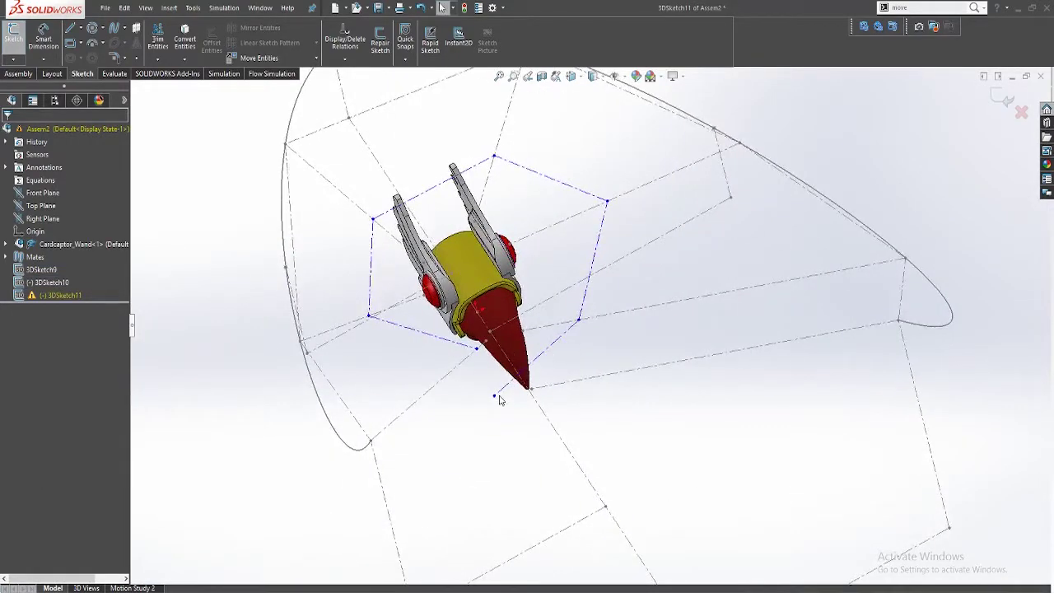
drag(495, 396, 581, 380)
click(495, 405)
drag(579, 320, 634, 308)
click(628, 346)
click(619, 330)
ctrl+click(630, 289)
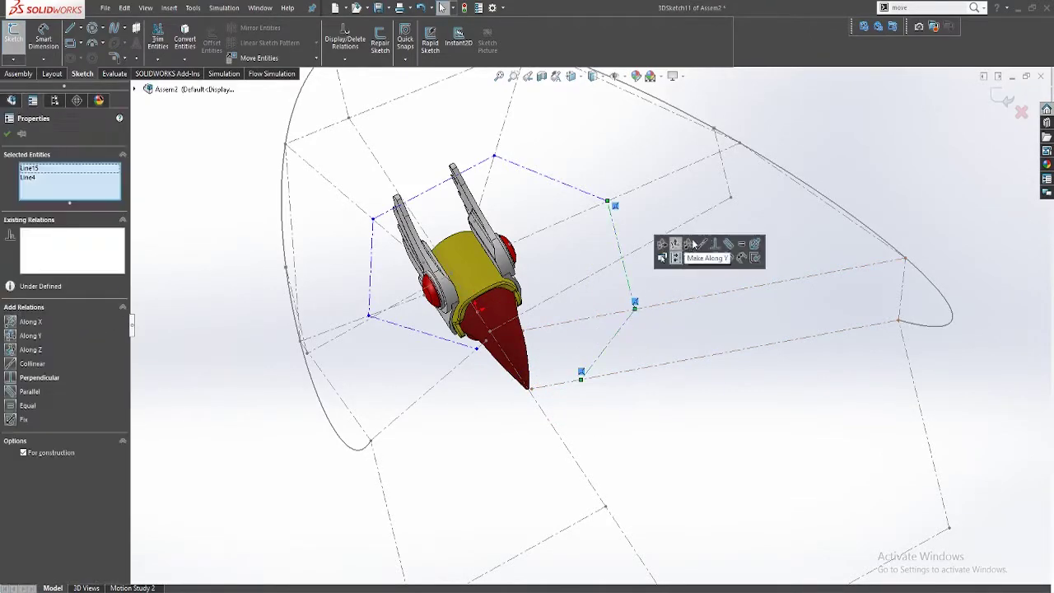
click(740, 244)
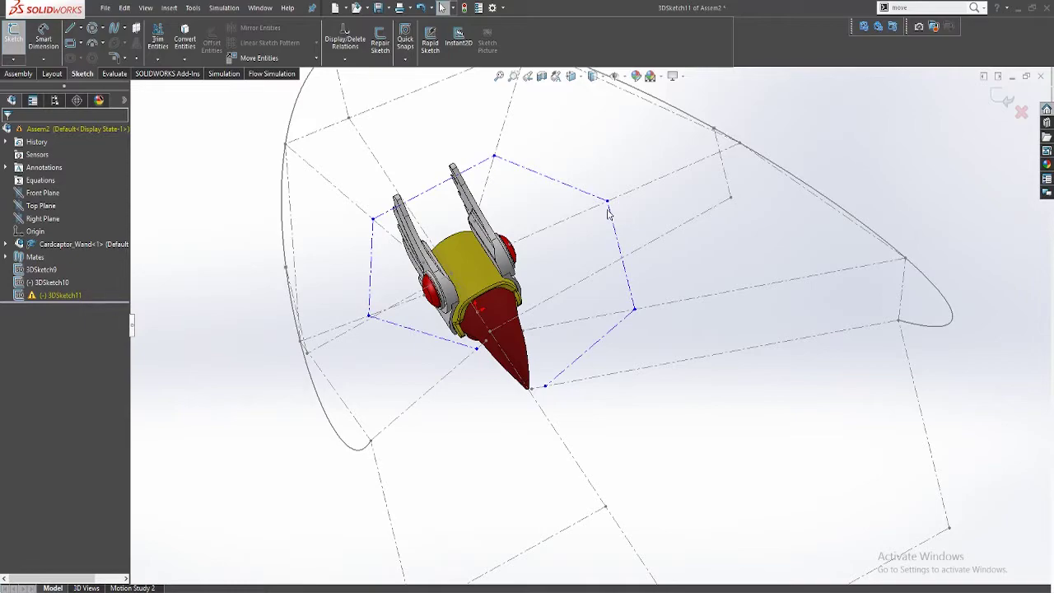
Step: Make the inner polyline's second and third construction segments, counted from the beak tip, equal in length
click(586, 193)
ctrl+click(620, 247)
click(691, 145)
Step: Examine the equal relations linking the inner polyline's third, fourth and fifth segments, counted from the beak tip
click(506, 162)
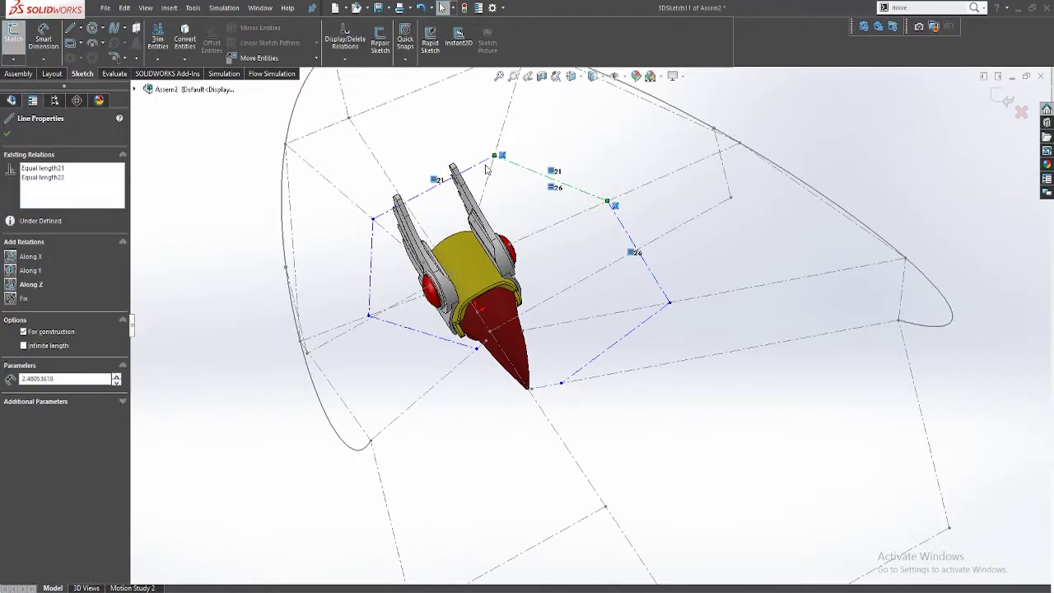
ctrl+click(435, 188)
click(569, 116)
click(425, 195)
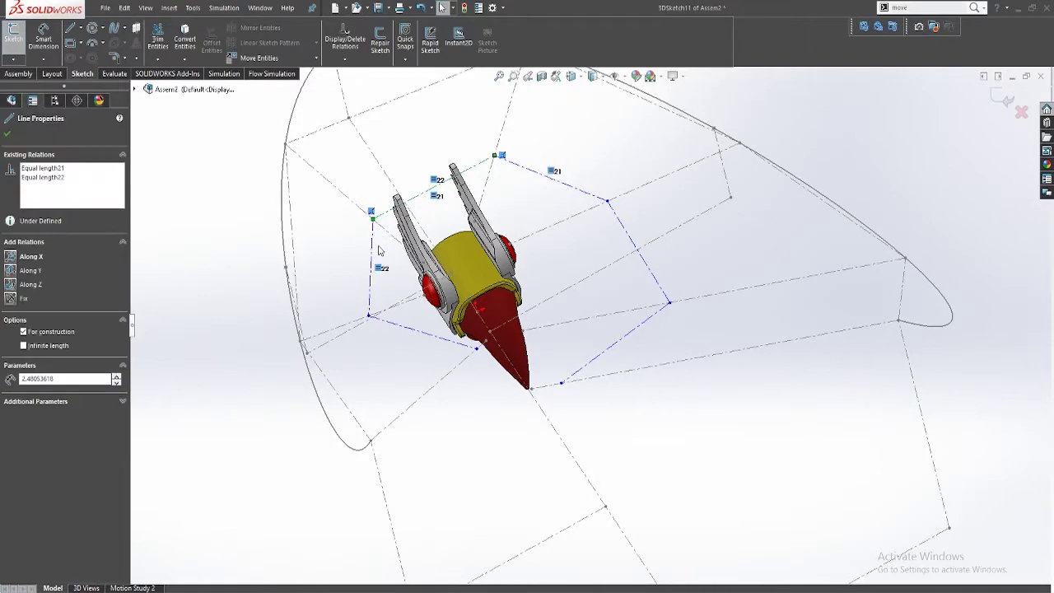
ctrl+click(370, 263)
click(512, 207)
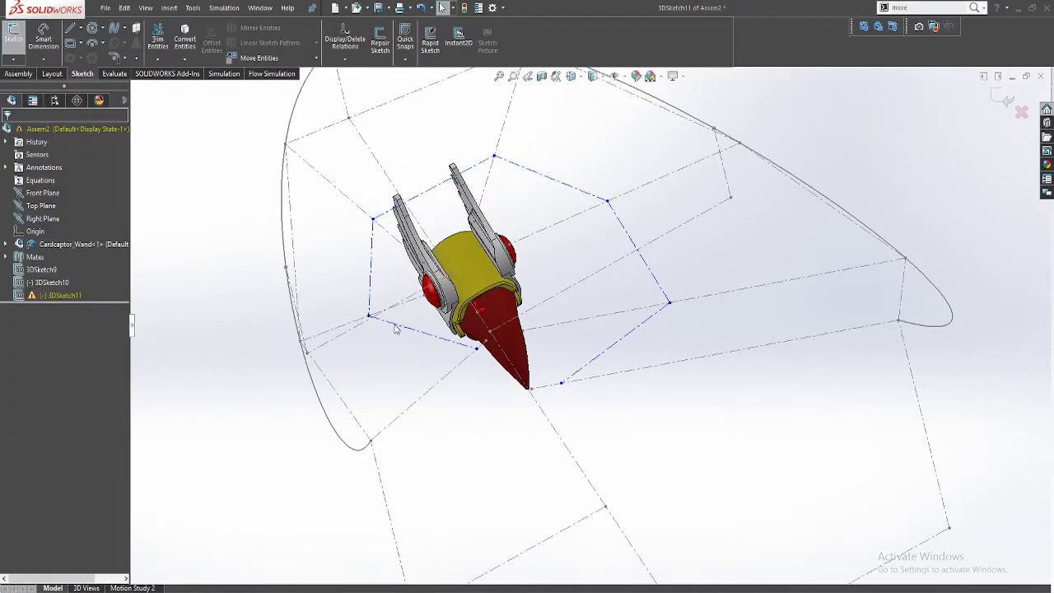
Step: Make the inner polyline's last two segments, Line17 and Line19, equal and exit 3DSketch11
click(395, 324)
ctrl+click(370, 290)
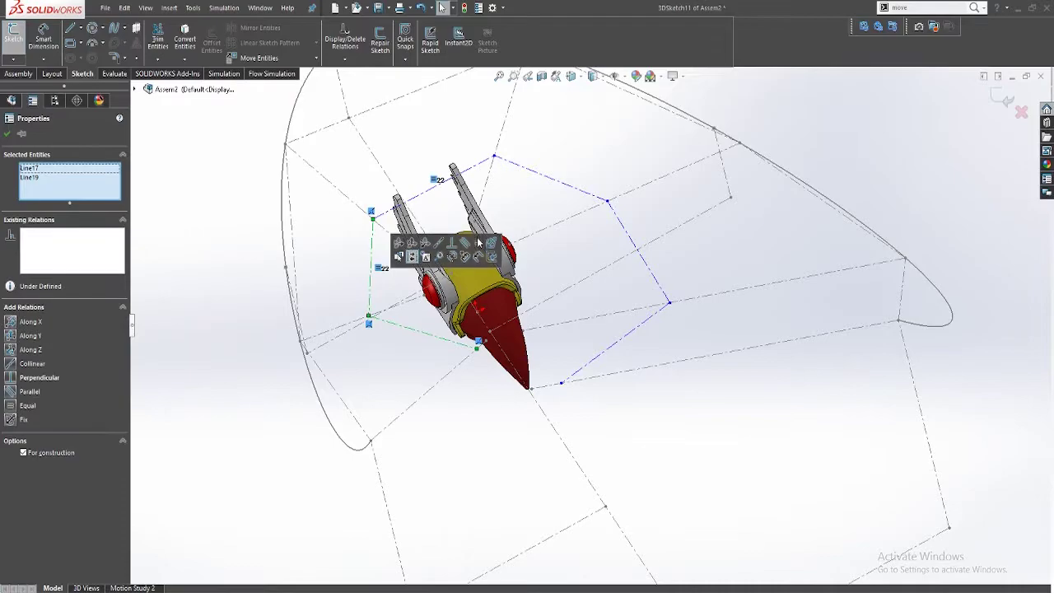
click(478, 243)
click(536, 212)
mouse_move(531, 217)
middle_down()
mouse_move(516, 238)
mouse_move(510, 225)
mouse_move(517, 241)
middle_up()
click(13, 60)
click(32, 71)
click(117, 32)
mouse_move(448, 216)
middle_down()
mouse_move(463, 268)
mouse_move(479, 275)
middle_up()
click(7, 134)
Step: Hide 3DSketch9 and 3DSketch10, keep the inner polyline displayed, and start a new 3D sketch
right_click(38, 281)
click(46, 260)
right_click(30, 271)
click(38, 254)
click(37, 293)
right_click(37, 293)
click(36, 256)
click(33, 88)
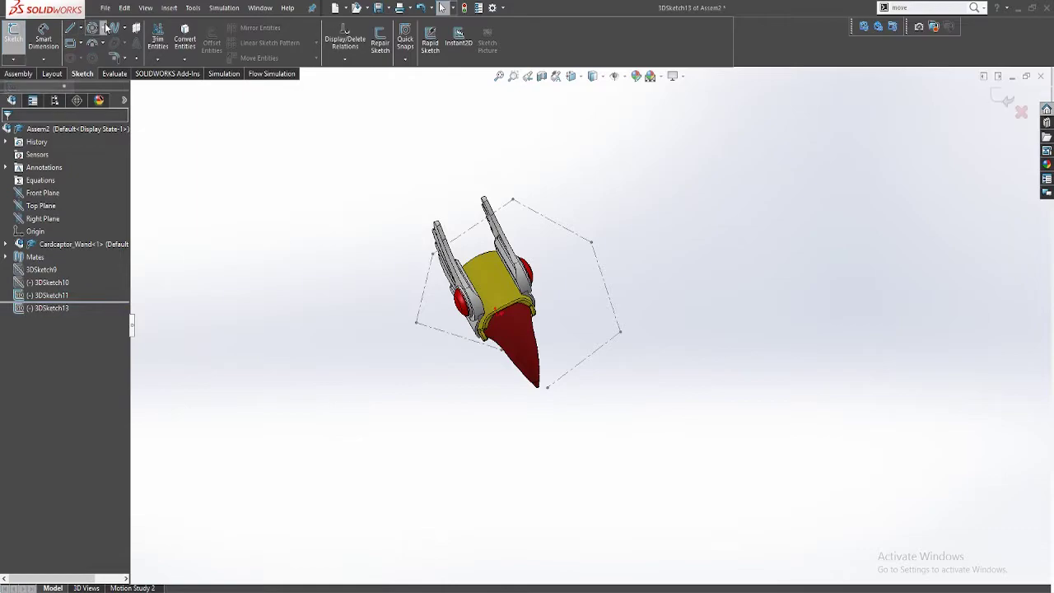
click(579, 376)
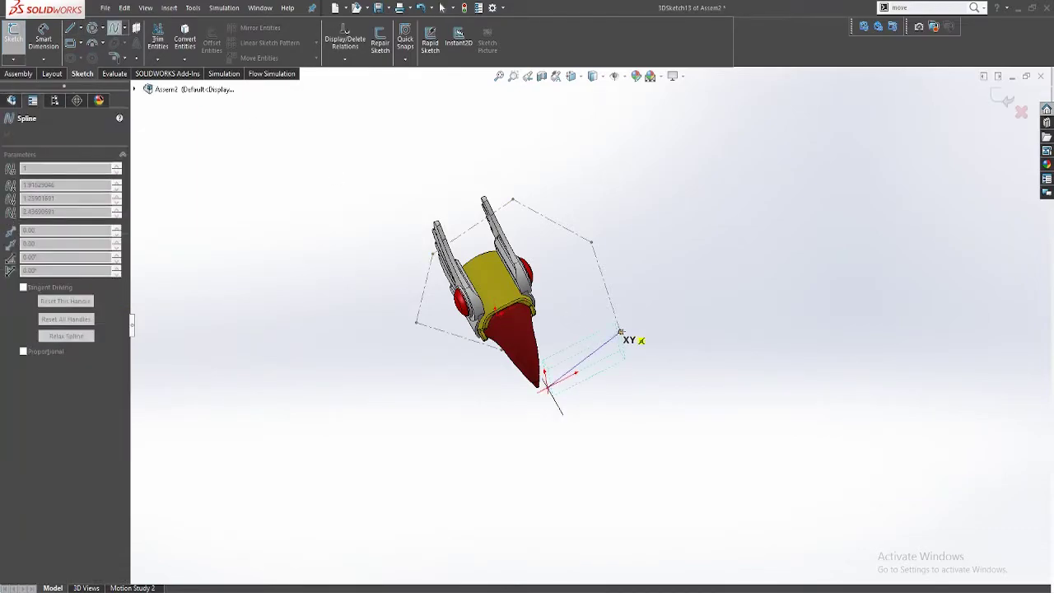
key(Escape)
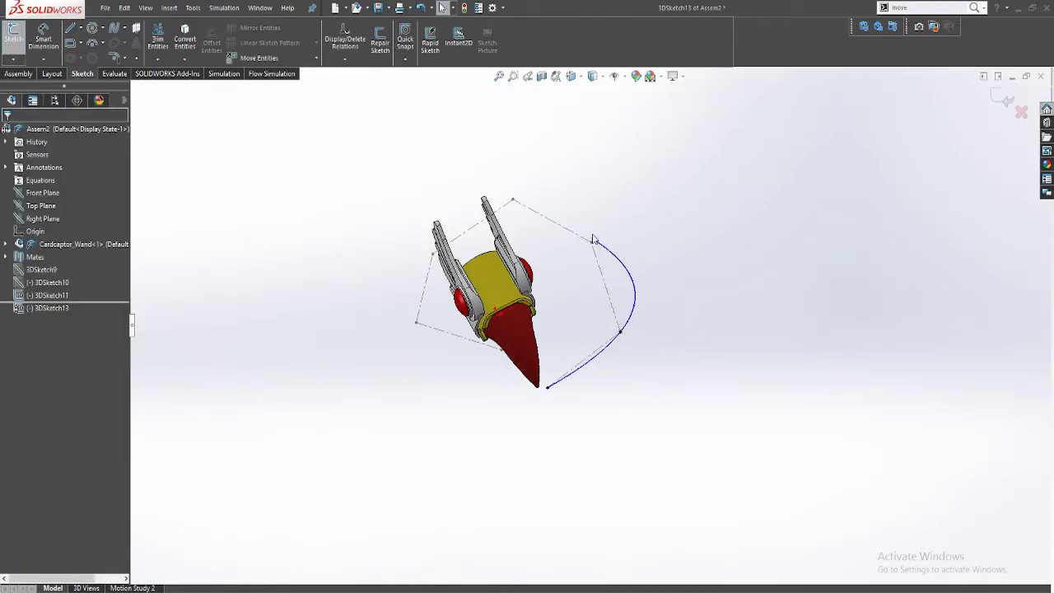
click(605, 248)
key(Delete)
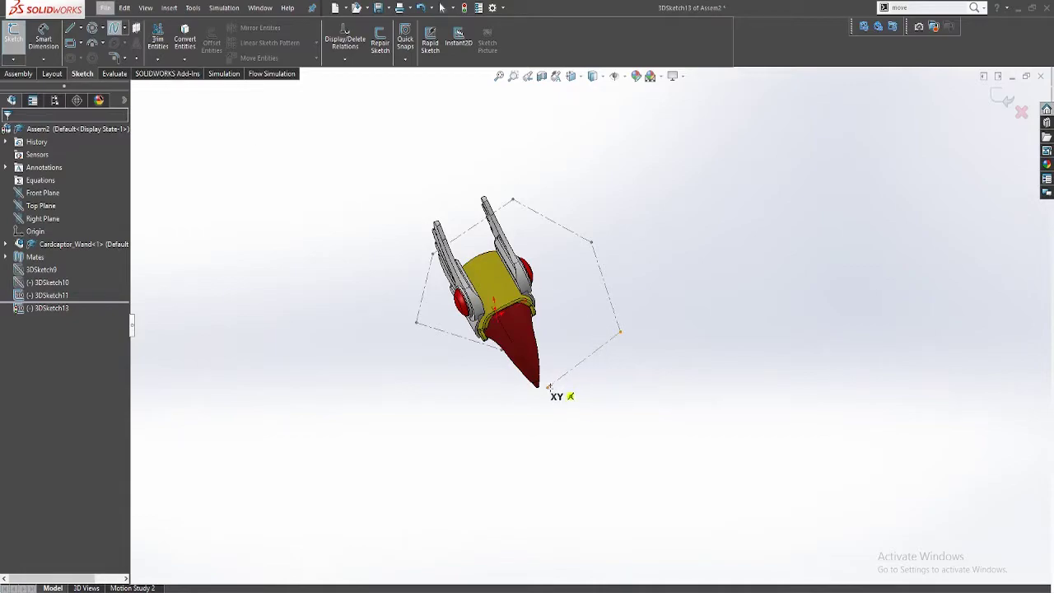
Step: Draw a spline through all the inner polyline's points, starting at the beak tip end, and exit the 3D sketch
click(621, 331)
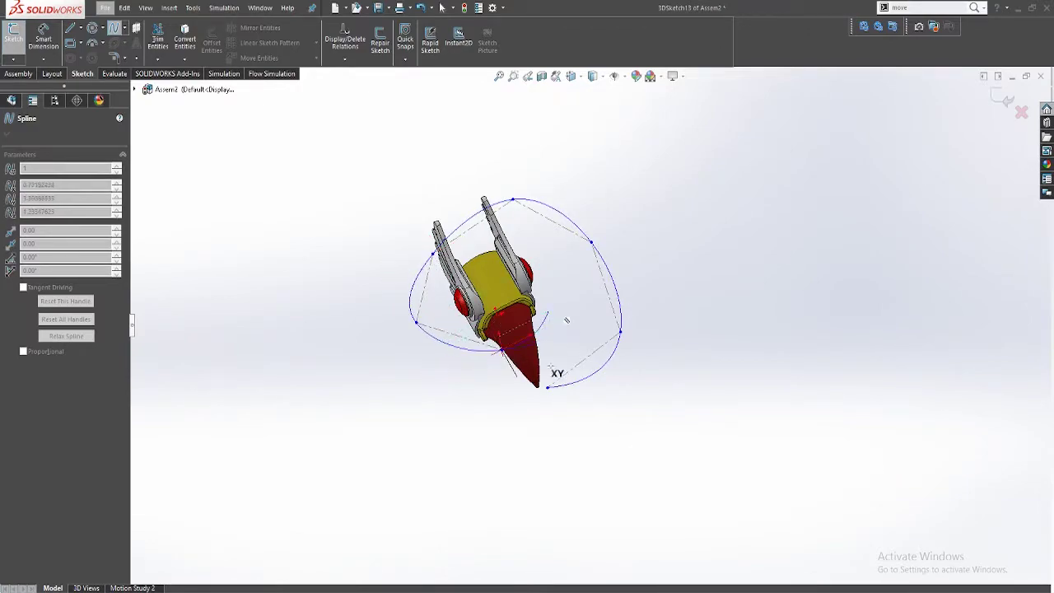
key(Escape)
mouse_move(550, 376)
middle_down()
mouse_move(535, 252)
mouse_move(624, 292)
mouse_move(436, 216)
mouse_move(437, 311)
mouse_move(484, 365)
mouse_move(612, 275)
mouse_move(560, 346)
mouse_move(457, 353)
mouse_move(470, 350)
middle_up()
click(12, 62)
click(37, 73)
Step: Hide the inner polyline sketch 3DSketch11 and show 3DSketch9 and 3DSketch10 again
scroll(484, 344, down, 5)
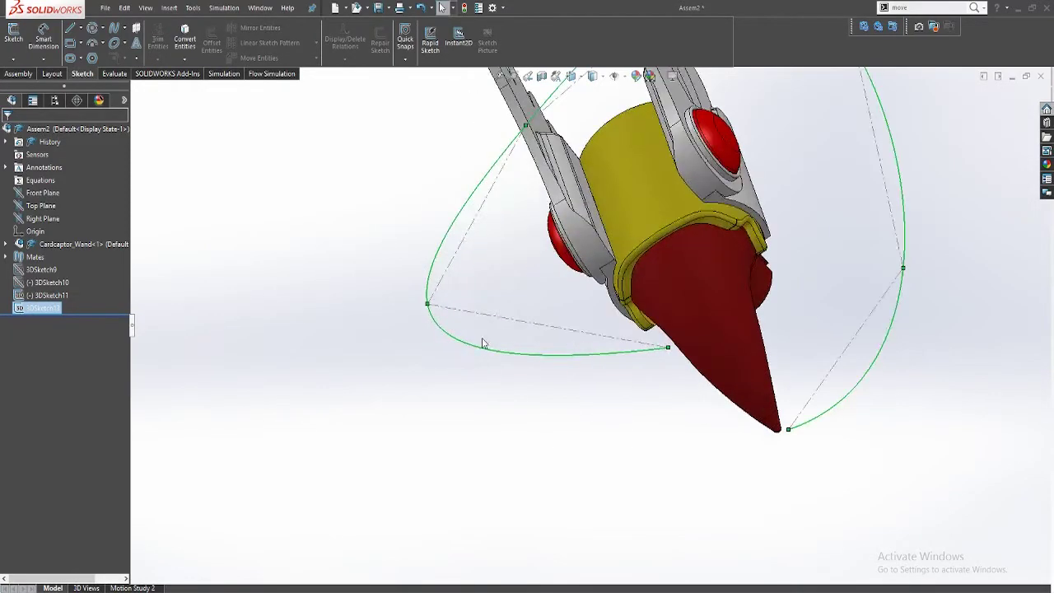
right_click(472, 349)
middle_drag(407, 392, 668, 280)
mouse_move(604, 289)
middle_down()
mouse_move(642, 365)
mouse_move(631, 355)
mouse_move(618, 309)
mouse_move(663, 390)
mouse_move(473, 299)
mouse_move(672, 355)
mouse_move(346, 264)
middle_up()
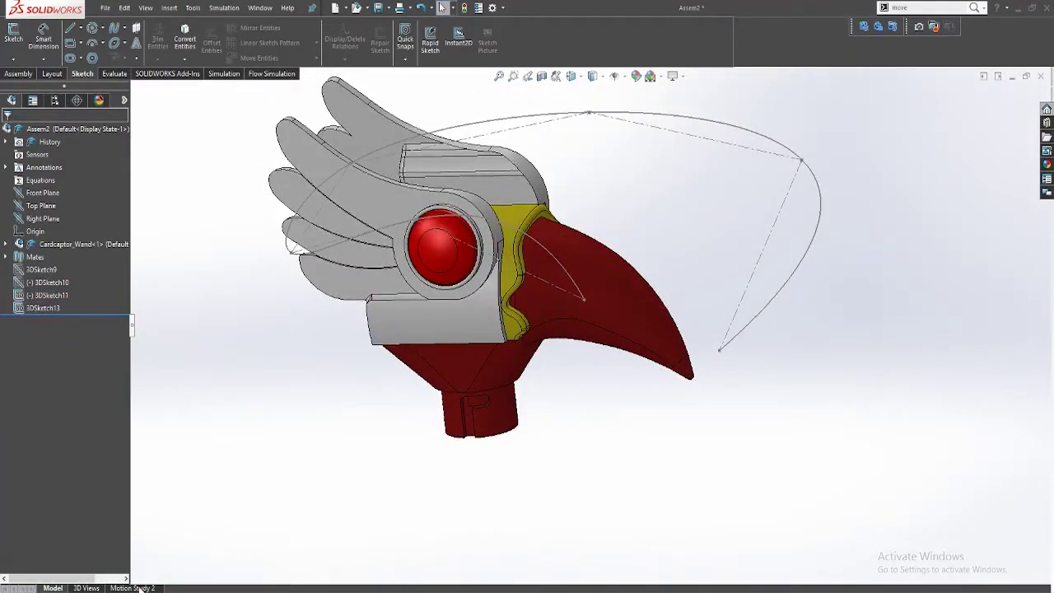
right_click(33, 297)
click(85, 293)
right_click(45, 272)
click(53, 253)
right_click(56, 271)
click(66, 252)
Step: Open Camera2's properties for editing and clear its target point and camera position selections
click(100, 100)
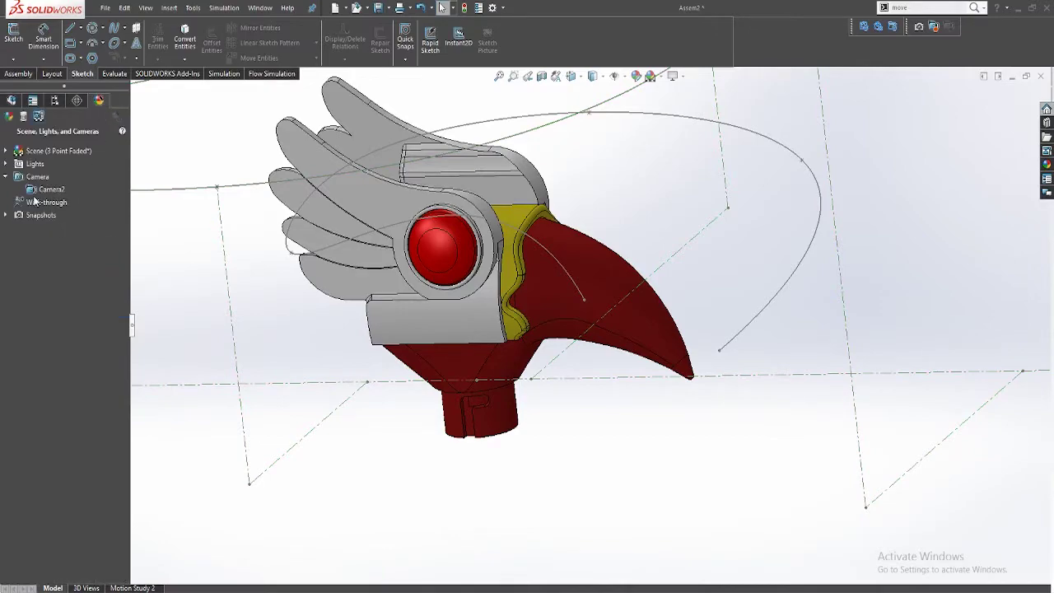
right_click(36, 195)
click(92, 253)
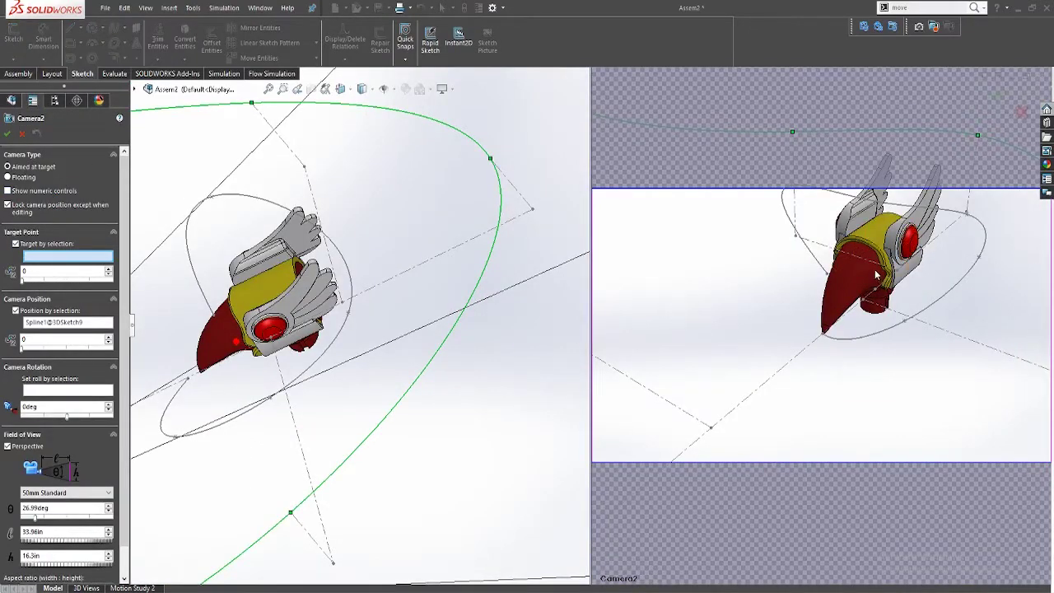
click(874, 339)
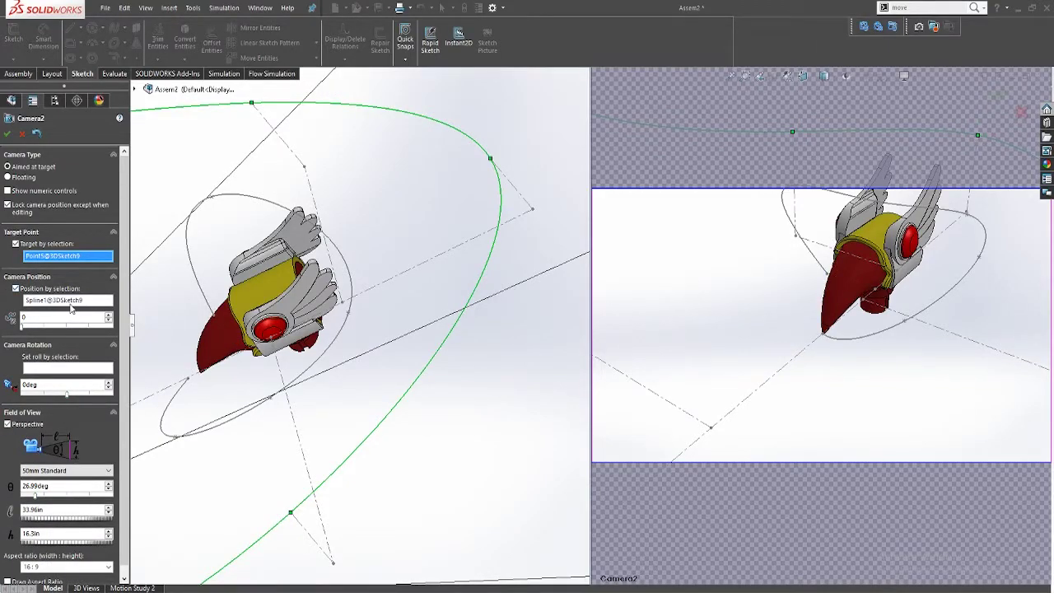
click(66, 257)
key(Delete)
click(861, 343)
click(73, 300)
key(Delete)
click(54, 256)
key(Delete)
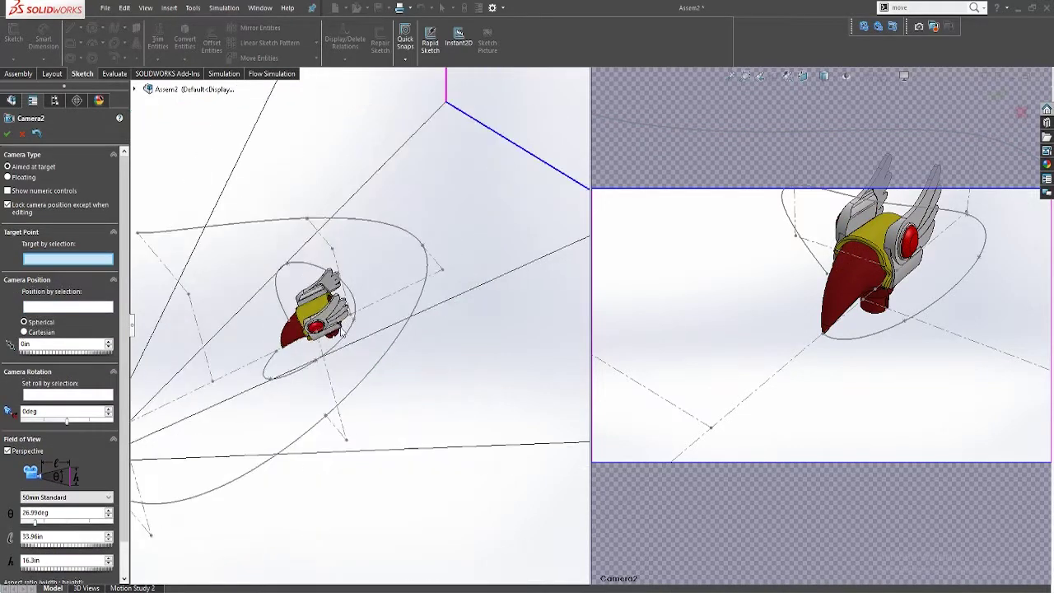
Step: Set Camera2's target to the inner Spline2@3DSketch13 and its position to the outer Spline1@3DSketch9 at 0 along the path
middle_drag(349, 340, 344, 349)
click(334, 353)
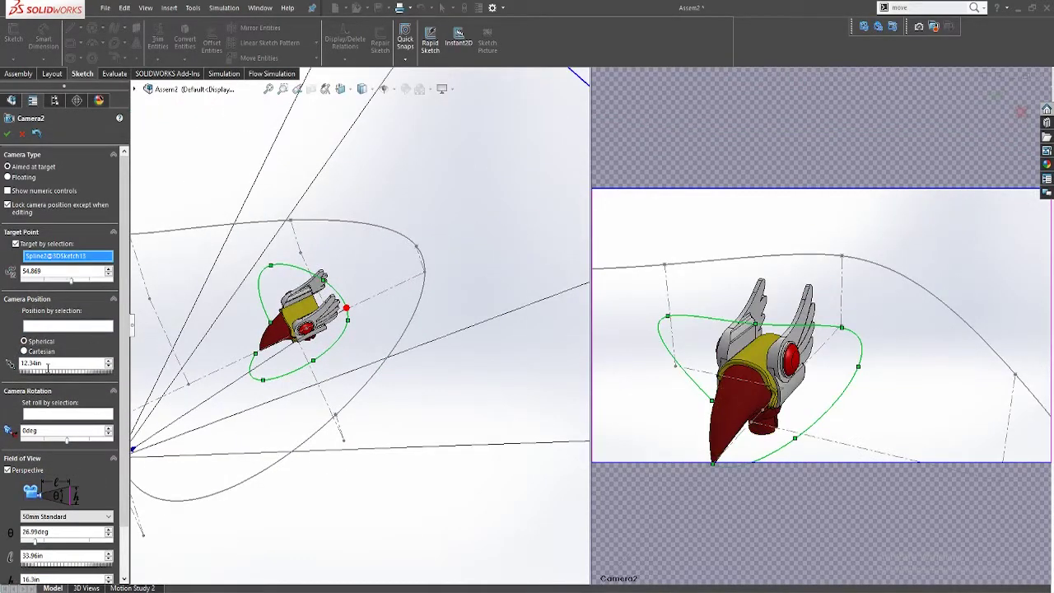
click(61, 327)
click(313, 440)
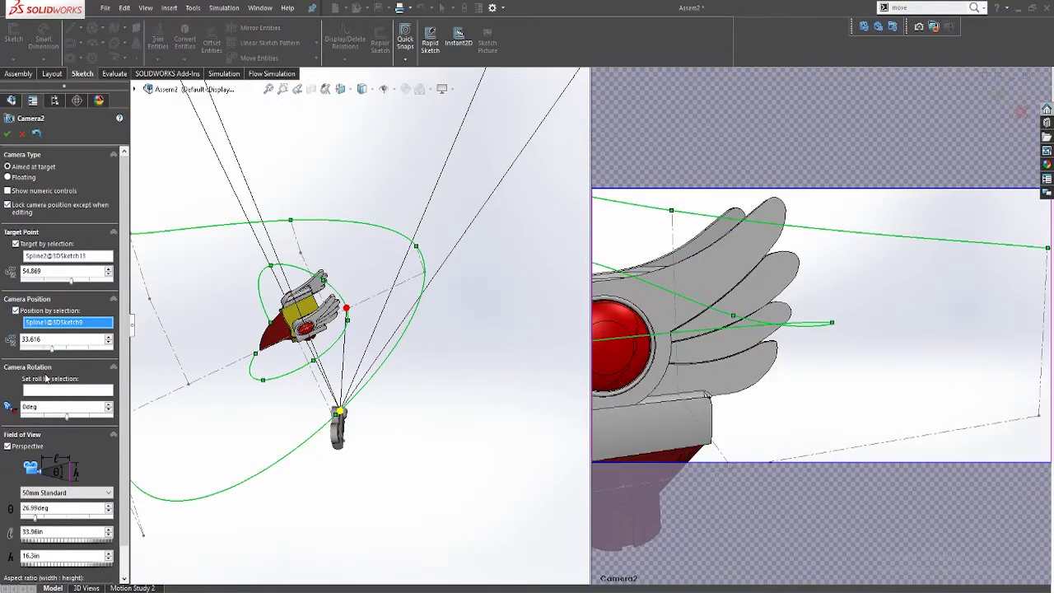
drag(49, 352, 10, 353)
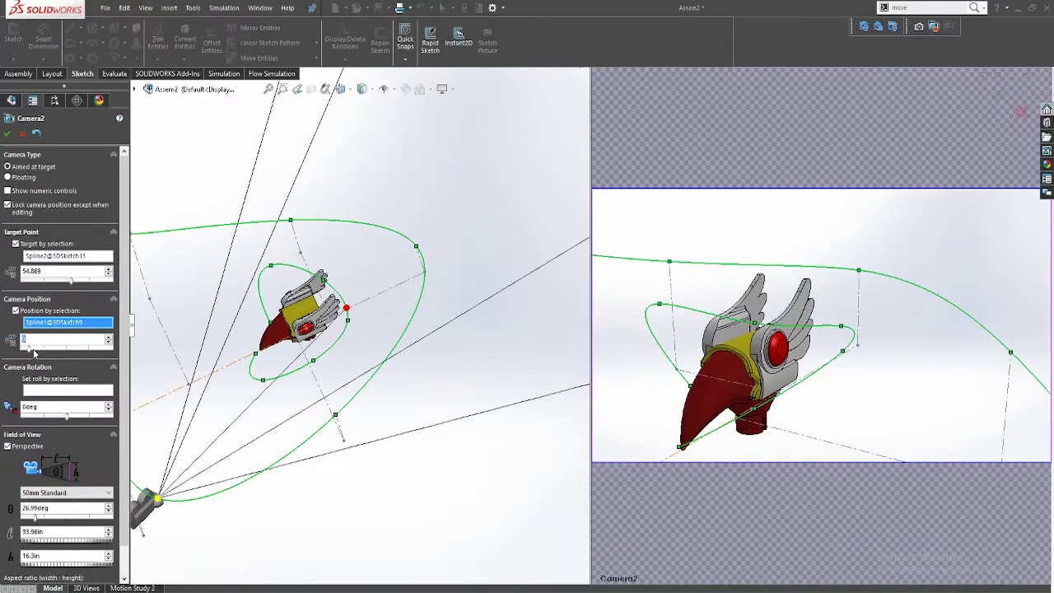
click(8, 133)
Step: Update Camera2's affected keys in Motion Study 2 and calculate the animation from 0 sec
click(132, 588)
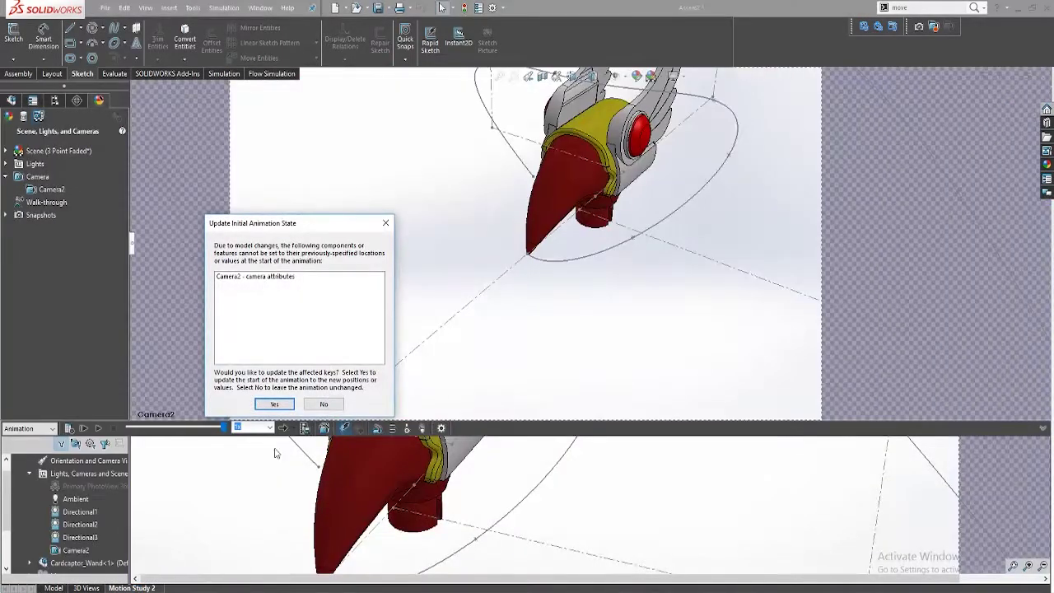
click(261, 404)
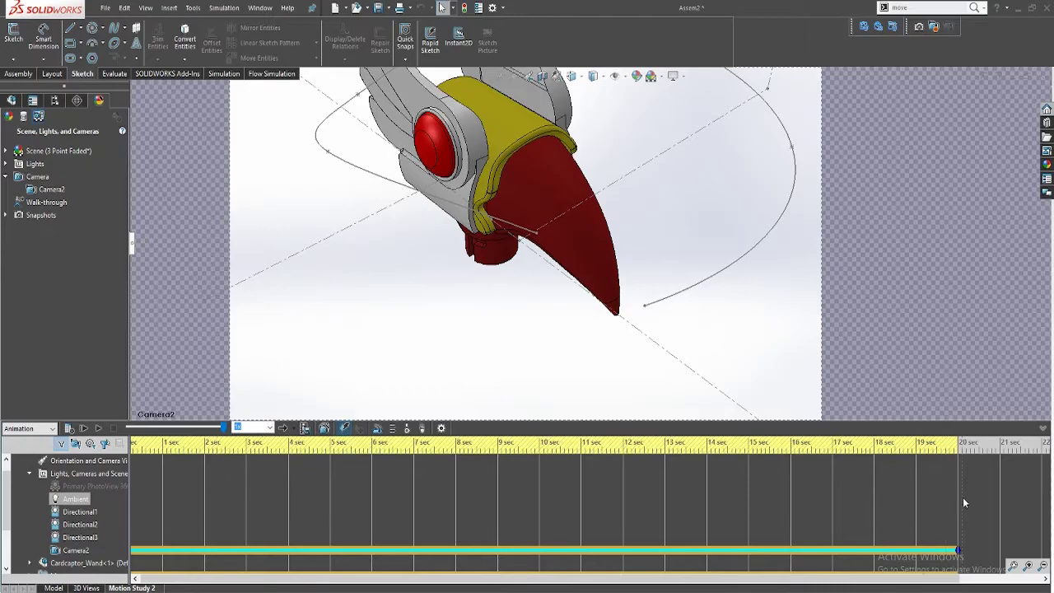
mouse_move(958, 453)
mouse_down()
mouse_move(132, 463)
mouse_move(438, 464)
mouse_move(564, 492)
mouse_move(409, 483)
mouse_move(409, 470)
mouse_move(937, 459)
mouse_move(918, 443)
mouse_move(131, 445)
mouse_up()
click(69, 429)
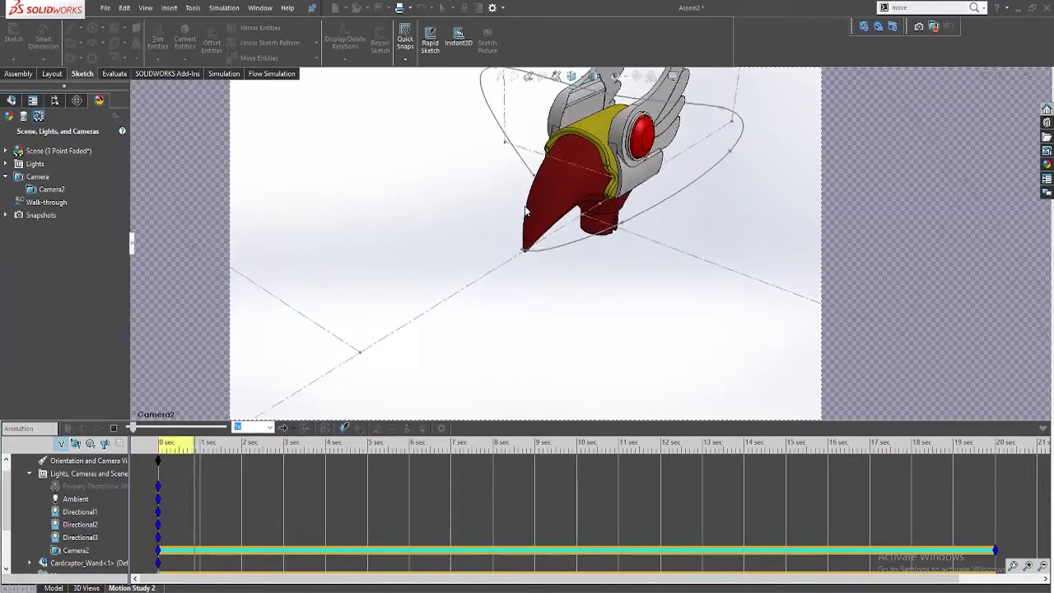